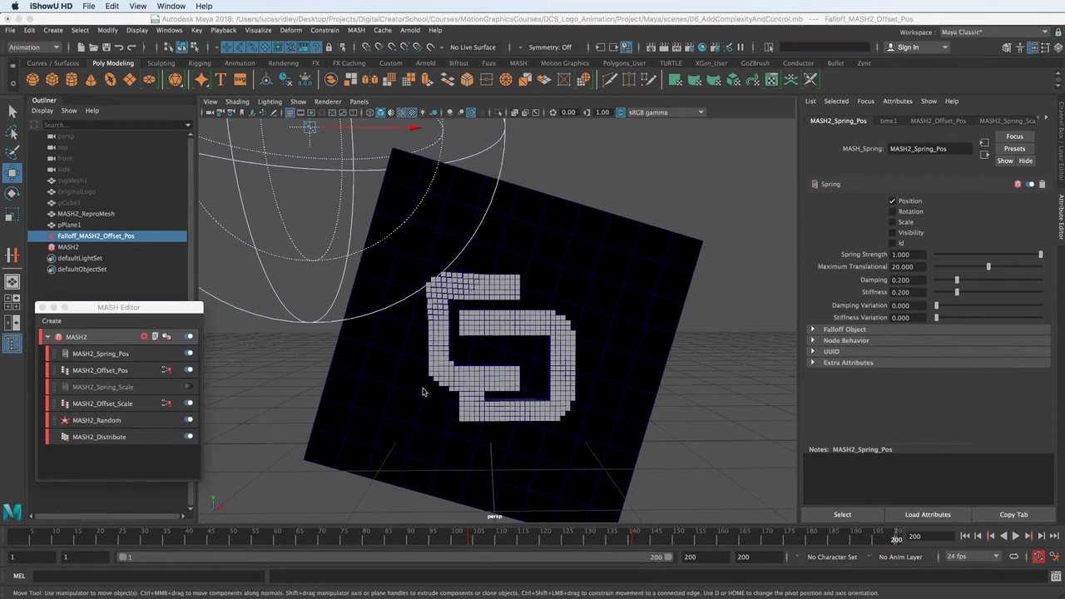
Switch to QuickTime Player and scrub through slapCompDCSlogo.mp4 to examine how the spheres travel along the logo's edges.
right_click_drag(311, 383, 393, 402, "alt")
middle_click_drag(394, 403, 389, 374, "alt")
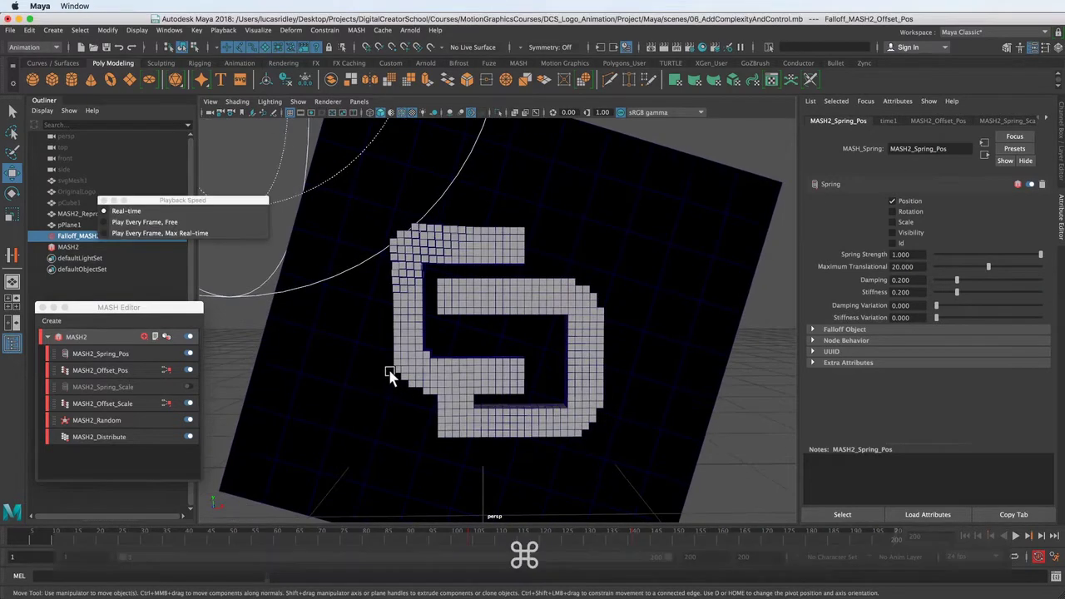
key("super+Tab")
left_click(341, 404)
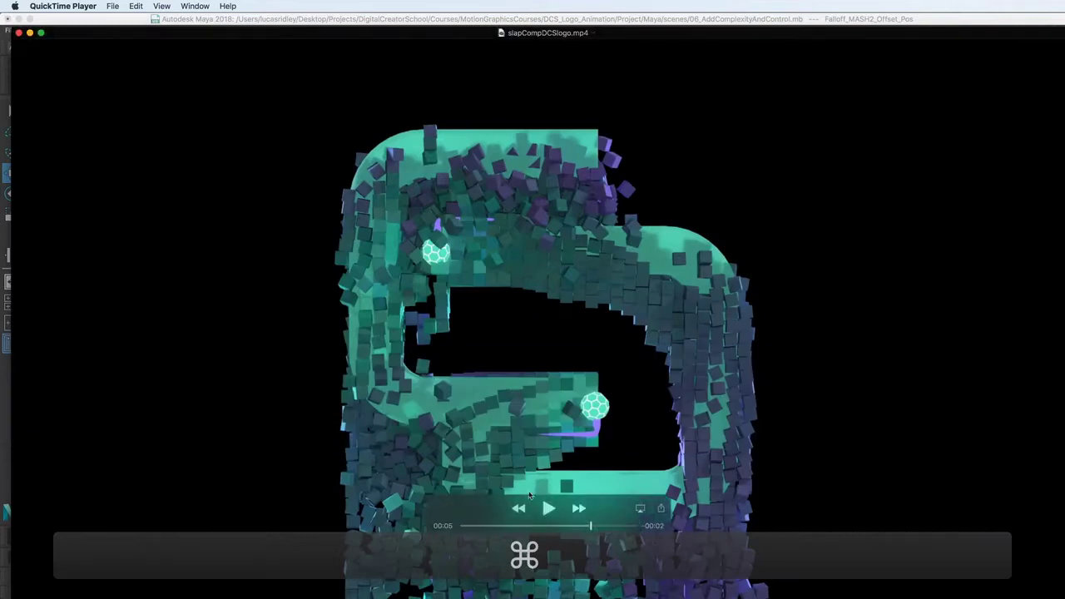
left_click_drag(512, 526, 551, 525)
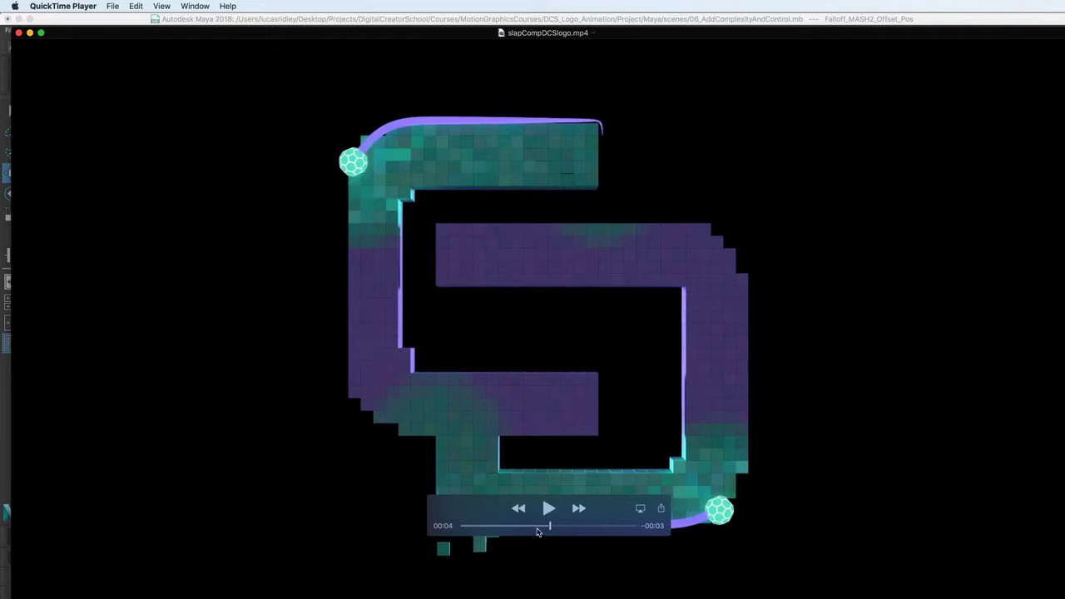
mouse_move(540, 530)
left_mouse_down()
mouse_move(524, 528)
mouse_move(564, 531)
mouse_move(501, 536)
mouse_move(557, 538)
left_mouse_up()
key("super+Tab")
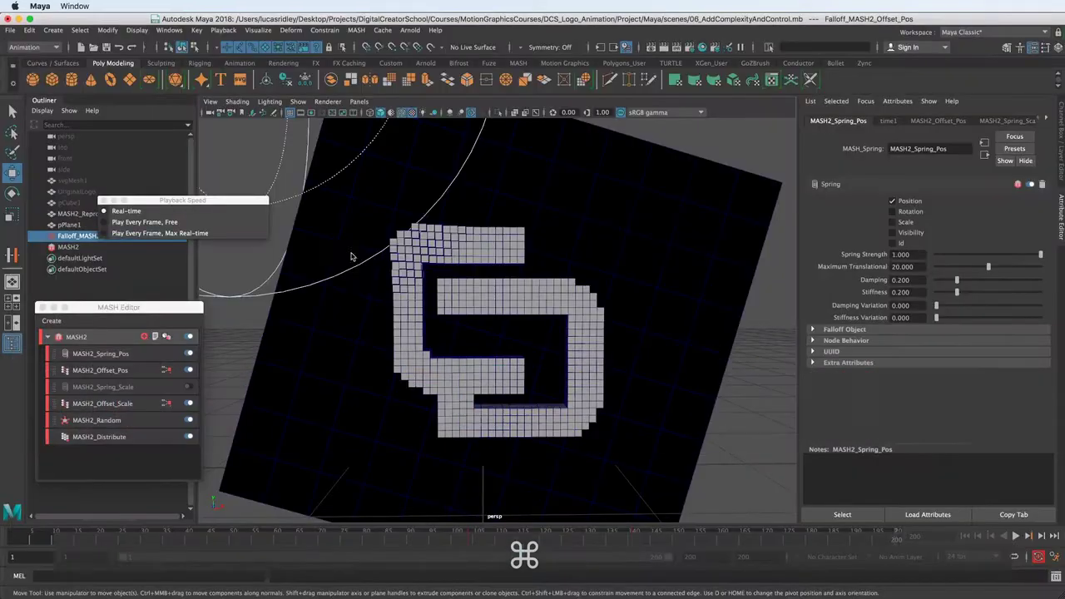
Disable and collapse the MASH2 network, and clear the MASH Editor and Playback Speed windows away from the Outliner's object list.
left_click(188, 336)
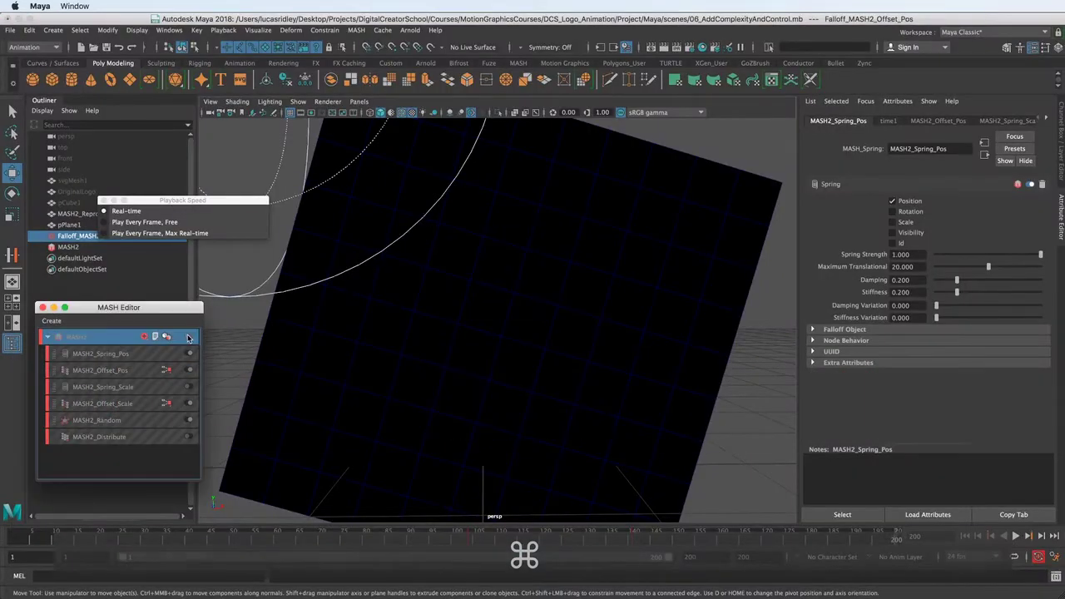
left_click(47, 336)
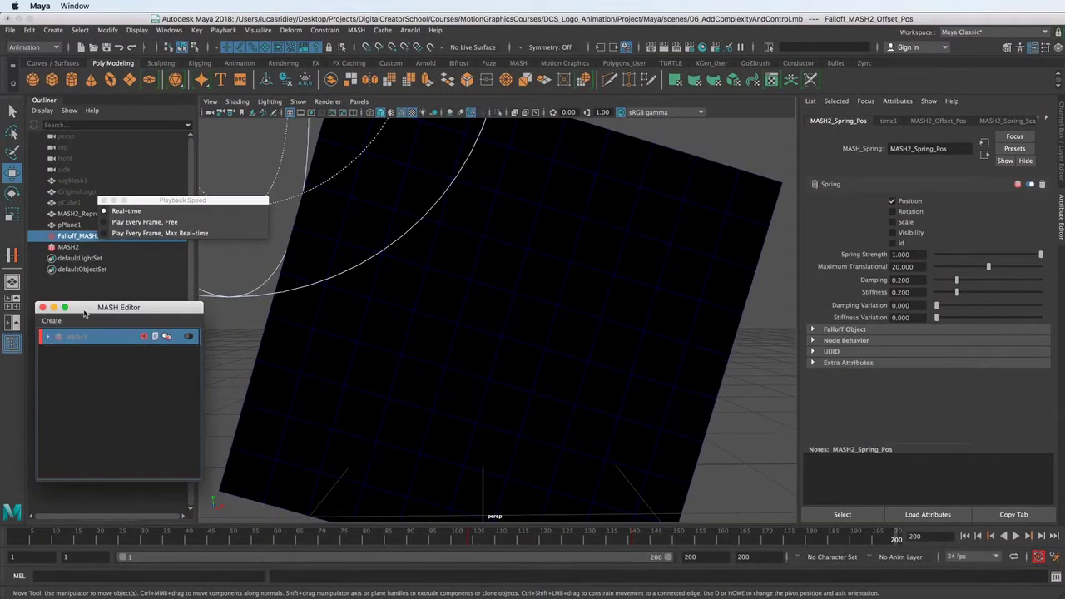
left_click_drag(85, 312, 81, 376)
left_click(103, 201)
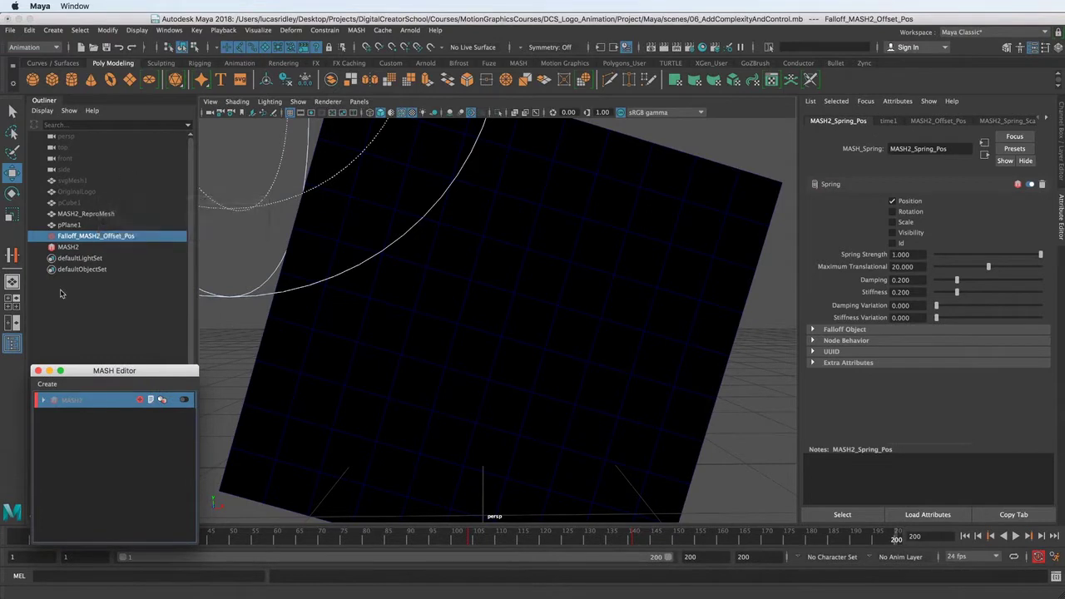
Unhide the OriginalLogo mesh.
left_click(89, 193)
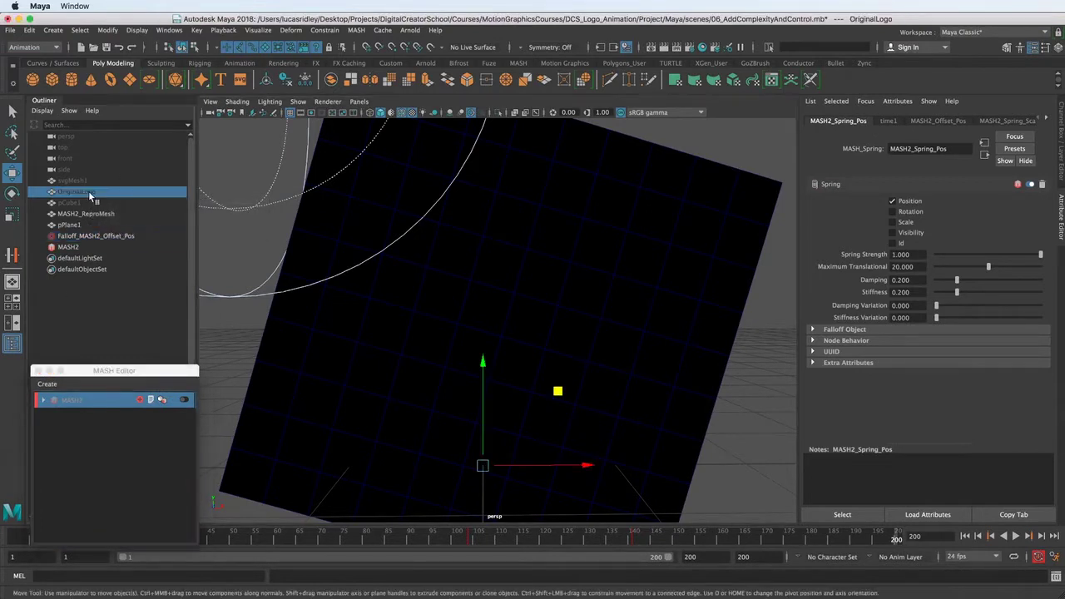
key("h")
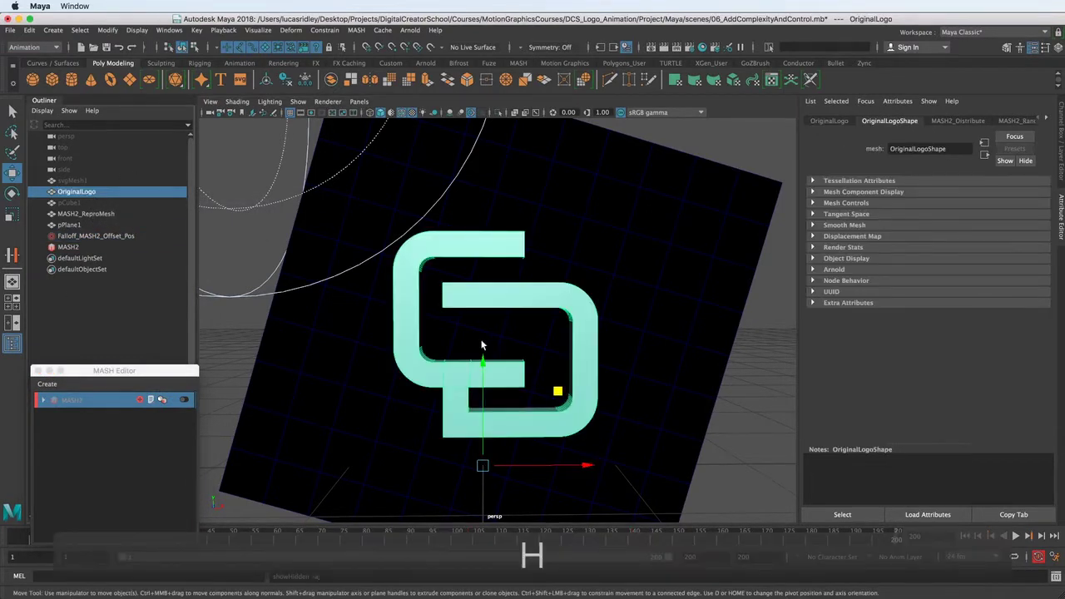
left_click_drag(471, 337, 415, 361, "alt")
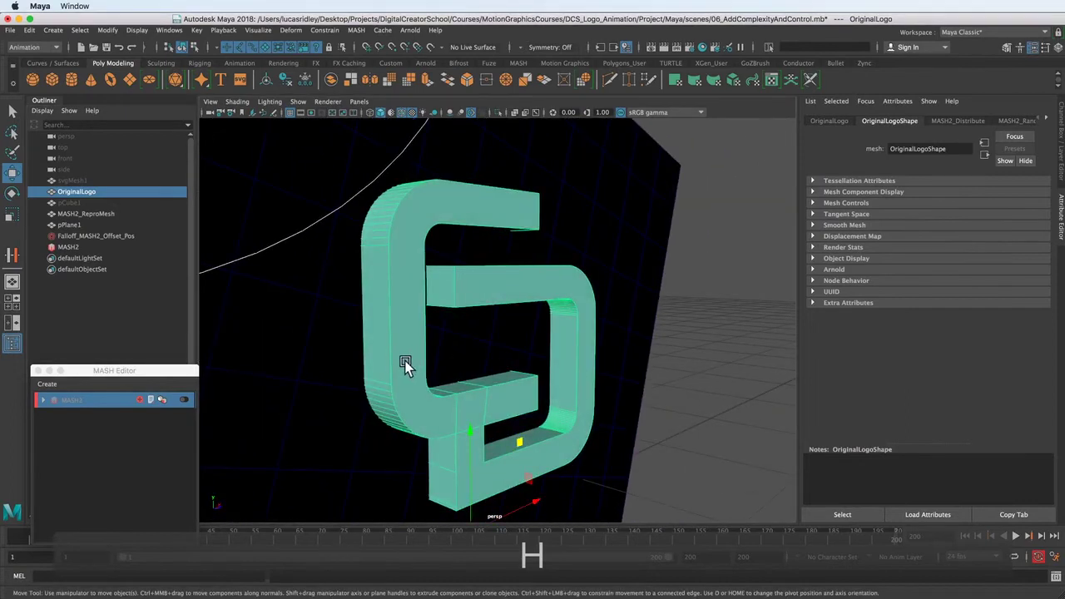
Select the front end edge and the front top edge of the C shape's upper arm on OriginalLogo.
left_click(402, 340)
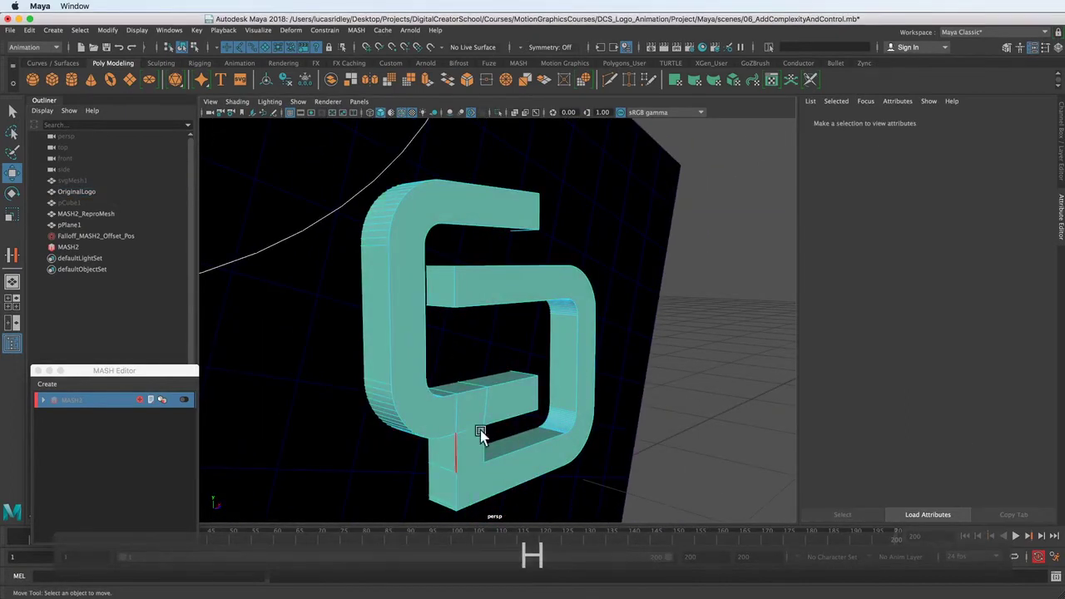
left_click_drag(504, 423, 464, 407, "alt")
left_click_drag(481, 236, 455, 351, "alt")
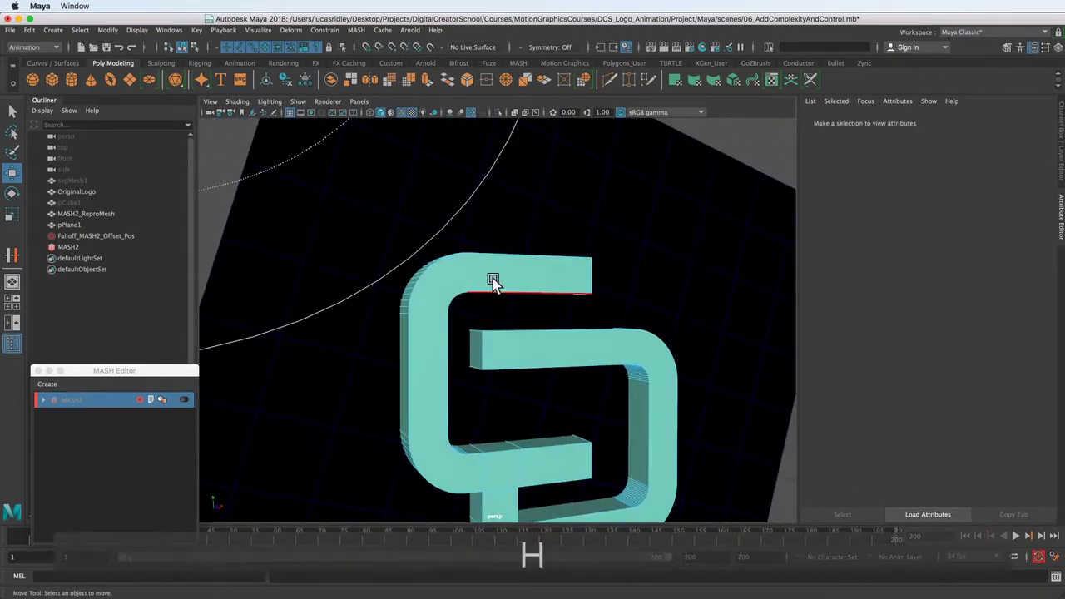
right_click_drag(480, 275, 592, 323, "alt")
left_click(533, 277)
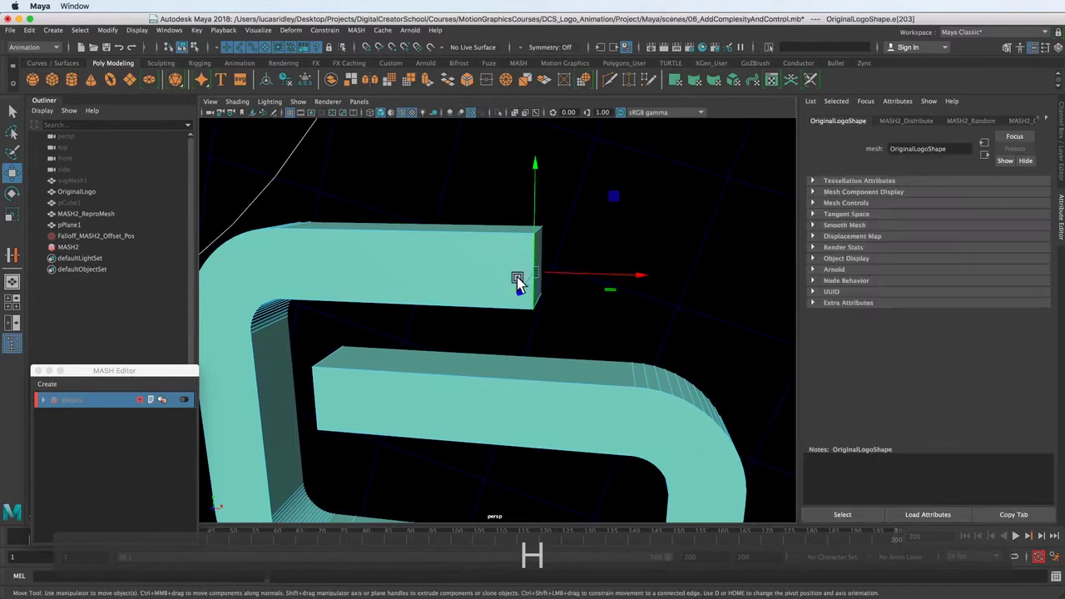
left_click(492, 237)
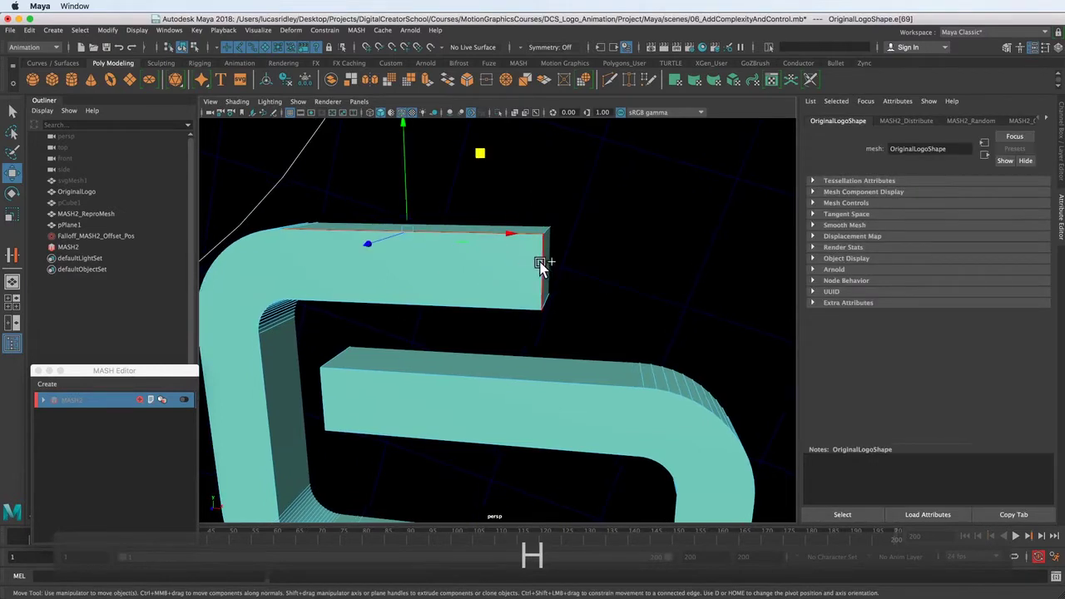
left_click_drag(542, 265, 462, 272, "alt")
mouse_move(367, 305)
left_mouse_down("alt")
mouse_move(380, 238)
mouse_move(408, 257)
mouse_move(360, 297)
left_mouse_up("alt")
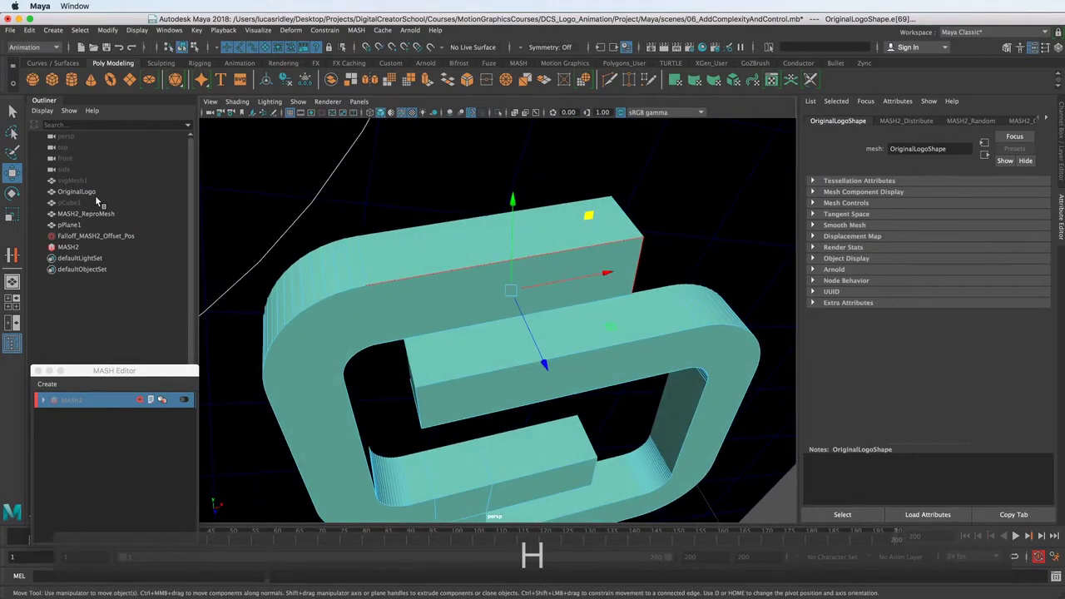
Activate the Paint Selection Tool and shrink its brush to suit selecting individual edges of the logo.
left_click(13, 154)
middle_click_drag(380, 289, 409, 271, "alt")
key("b")
mouse_move(405, 270)
left_mouse_down()
mouse_move(375, 276)
mouse_move(524, 259)
mouse_move(140, 299)
left_mouse_up()
left_click_drag(536, 281, 416, 287)
scroll(623, 266, "up", 3)
mouse_move(620, 264)
left_mouse_down()
mouse_move(420, 273)
mouse_move(560, 276)
left_mouse_up()
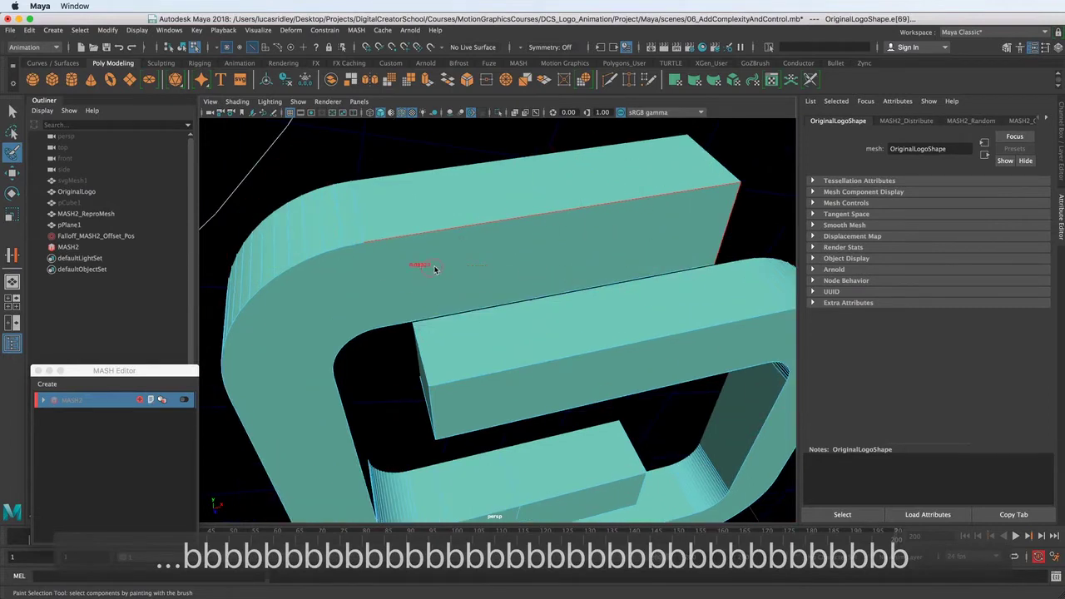
Add the C shape's remaining outer front edges to the selection, around both corners to the end of its lower arm.
left_click_drag(379, 285, 459, 247, "alt")
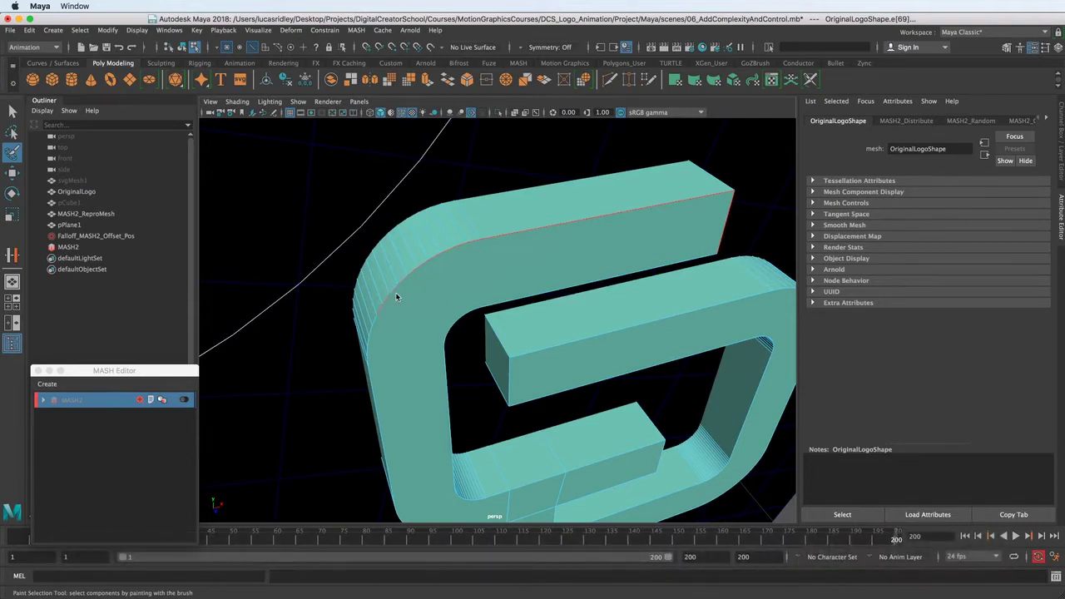
left_click_drag(374, 373, 416, 245, "alt")
left_click_drag(434, 358, 414, 299, "alt")
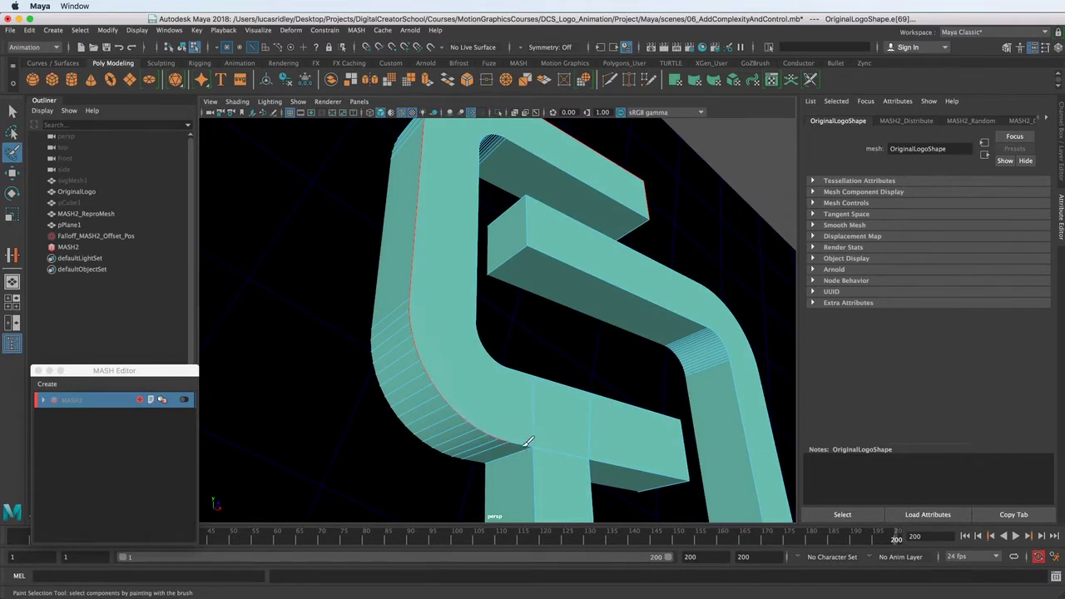
left_click_drag(556, 458, 544, 415, "alt")
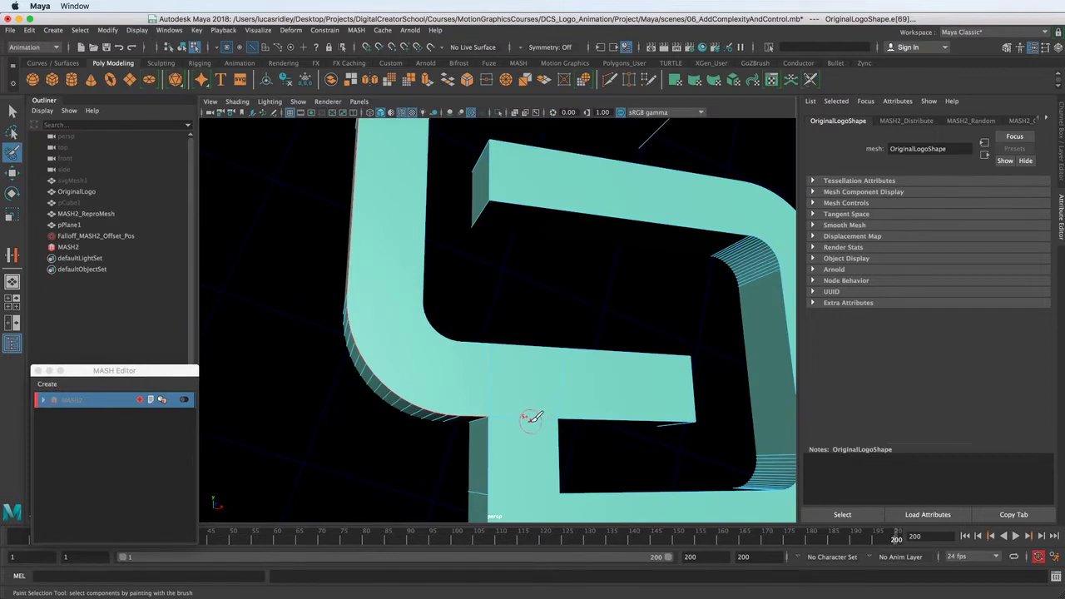
middle_click_drag(525, 418, 432, 350, "alt")
left_click_drag(433, 350, 509, 334, "alt")
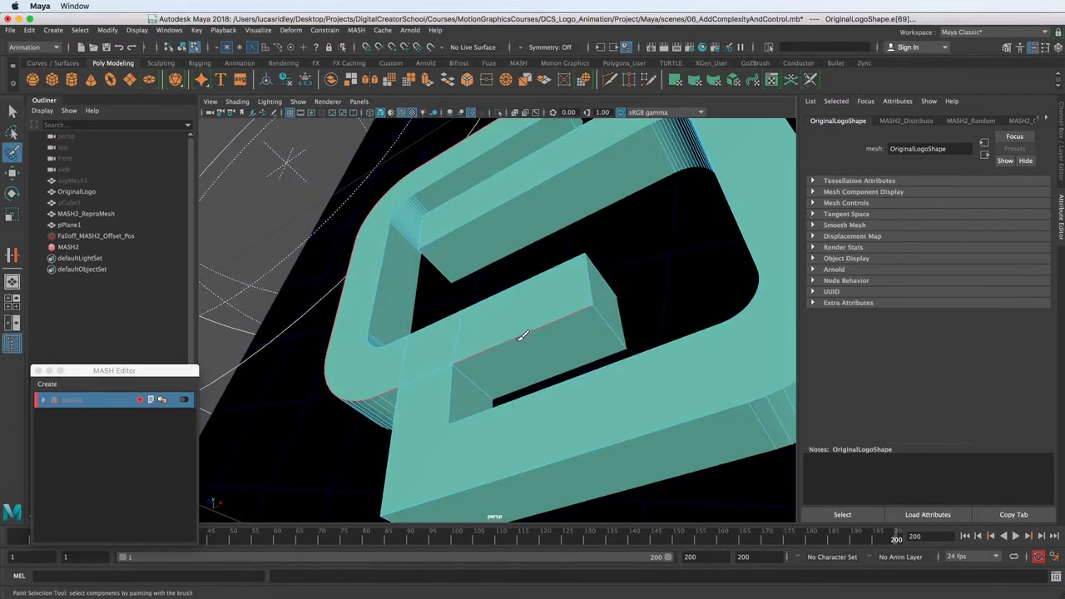
left_click_drag(592, 285, 491, 258, "alt")
key("q")
middle_click_drag(491, 256, 488, 351, "alt")
left_click_drag(487, 355, 428, 286, "alt")
Detach the Convert commands as a floating window beside the viewport.
left_click(108, 30)
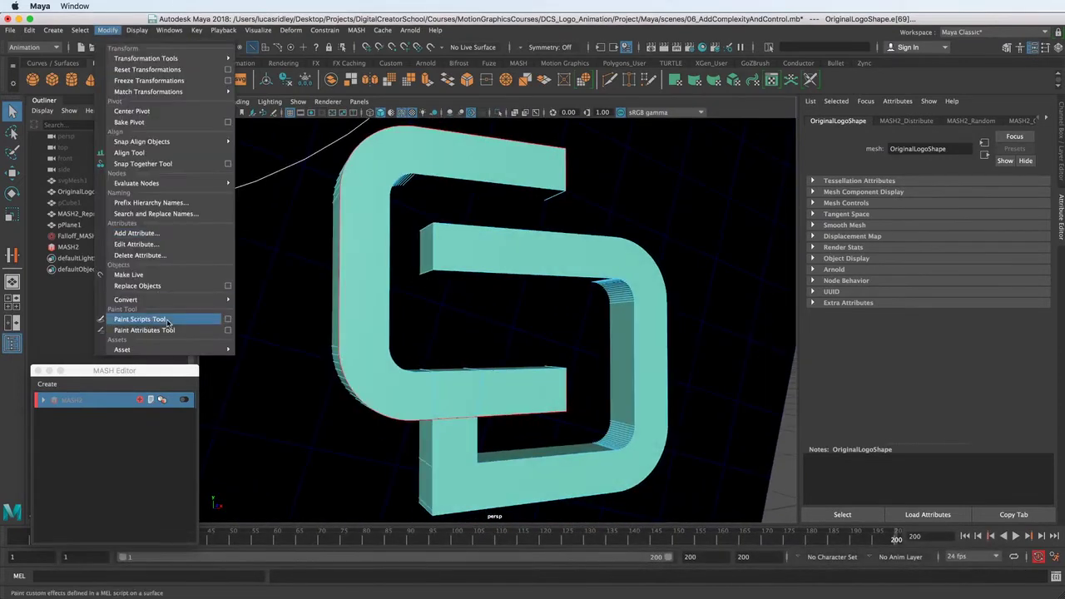
mouse_move(189, 300)
left_click(265, 298)
left_click_drag(266, 297, 129, 123)
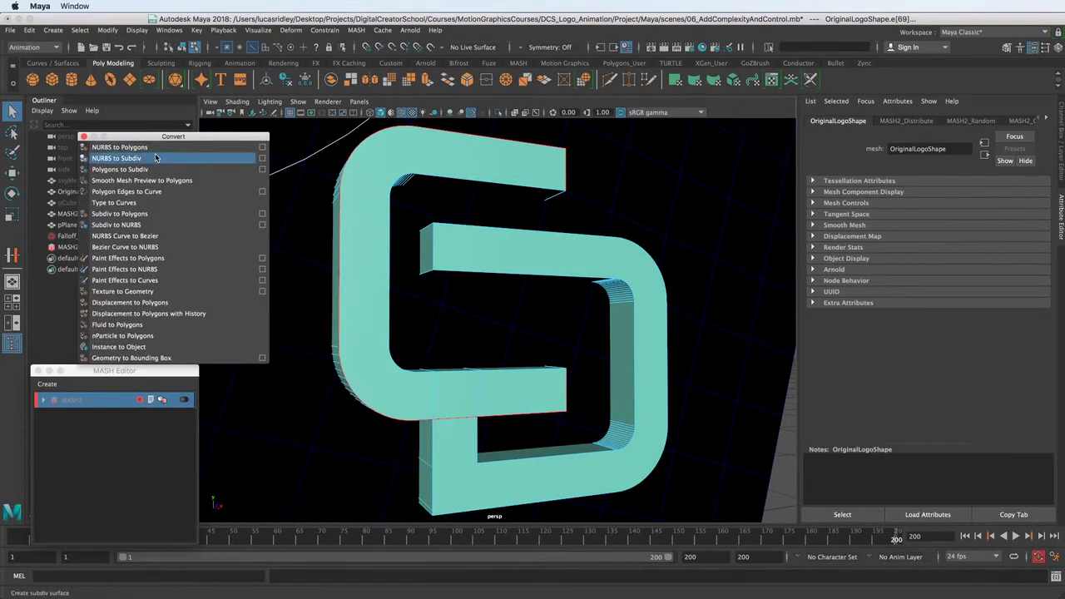
Try to convert the selected C edges to a degree 3 curve with Polygon Edges to Curve, and undo the conversion.
left_click(159, 193)
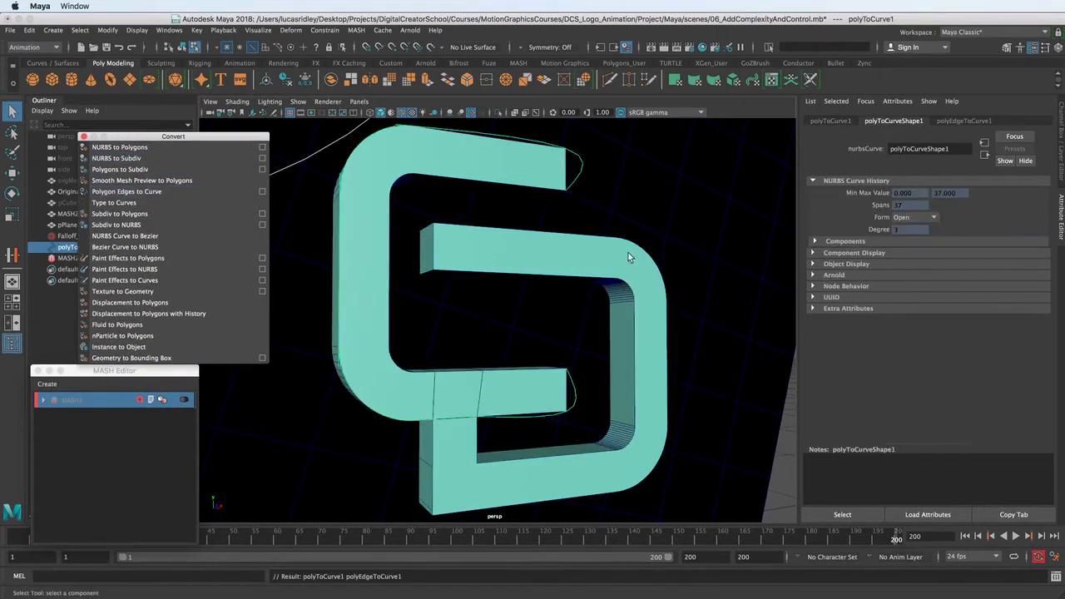
left_click_drag(625, 248, 497, 211, "alt")
middle_click_drag(497, 212, 447, 322, "alt")
left_click_drag(448, 321, 521, 322, "alt")
right_click_drag(521, 322, 526, 319, "alt")
left_click_drag(526, 318, 537, 334, "alt")
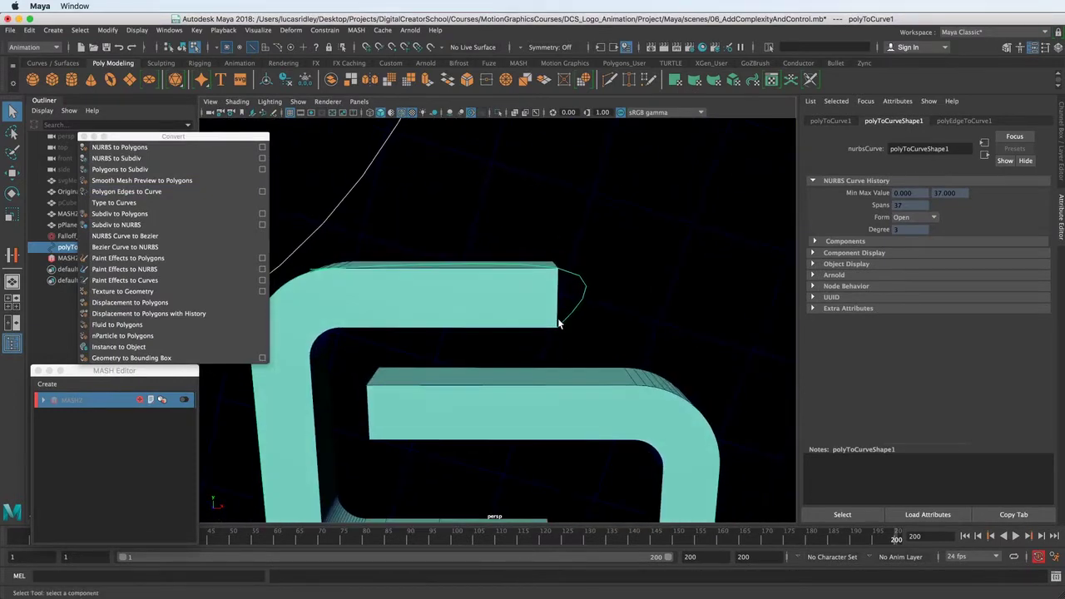
left_click_drag(398, 291, 415, 275, "alt")
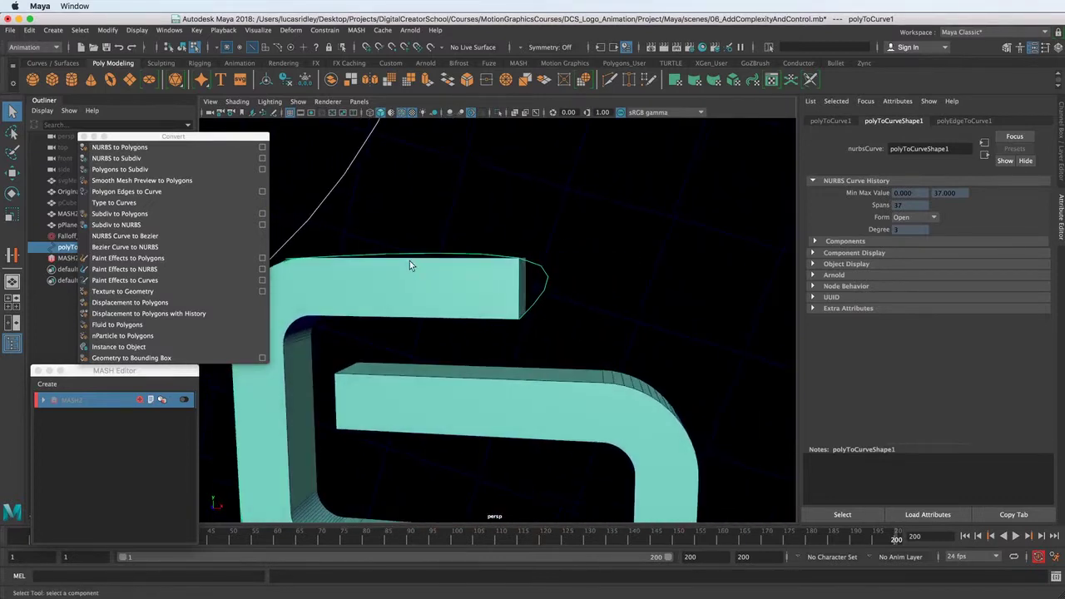
key("super+z")
key("super+z")
key("super+z")
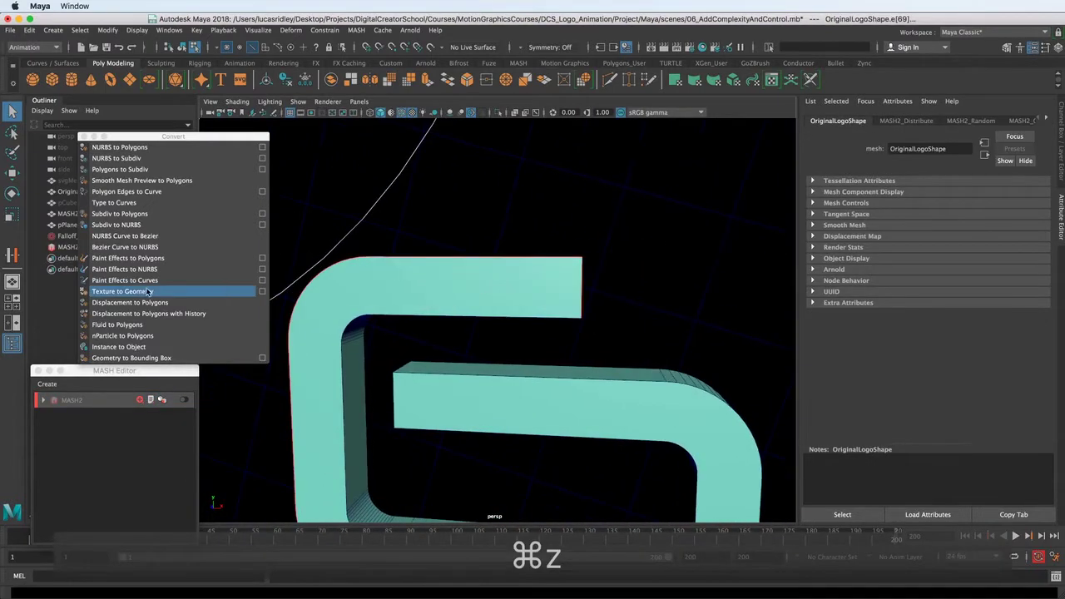
Convert the selected C edges to a curve using the Best guess form and 1 Linear degree.
left_click(261, 193)
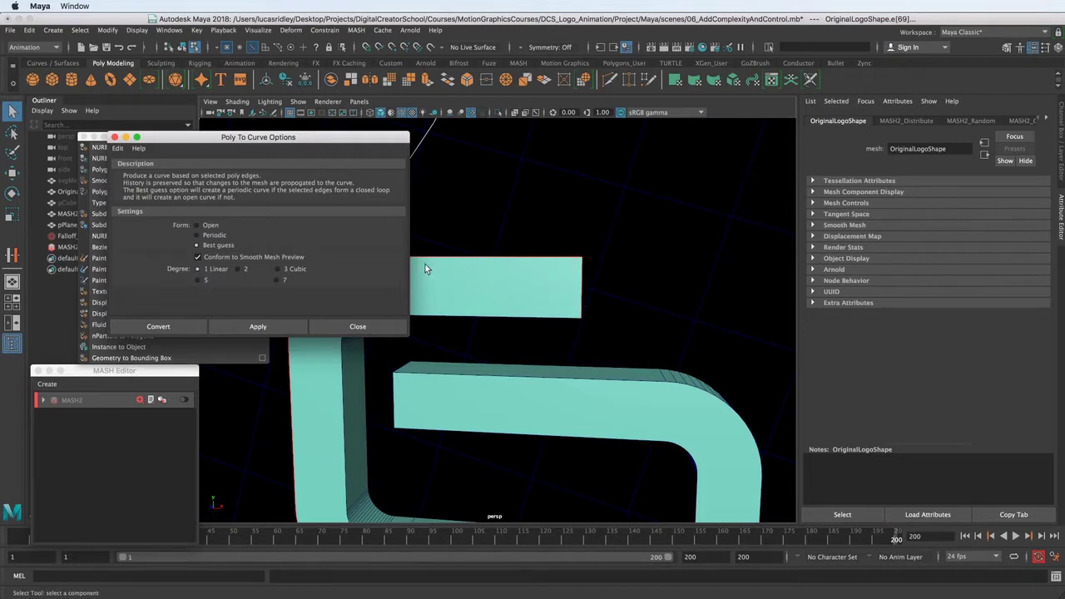
left_click_drag(425, 264, 564, 223, "alt")
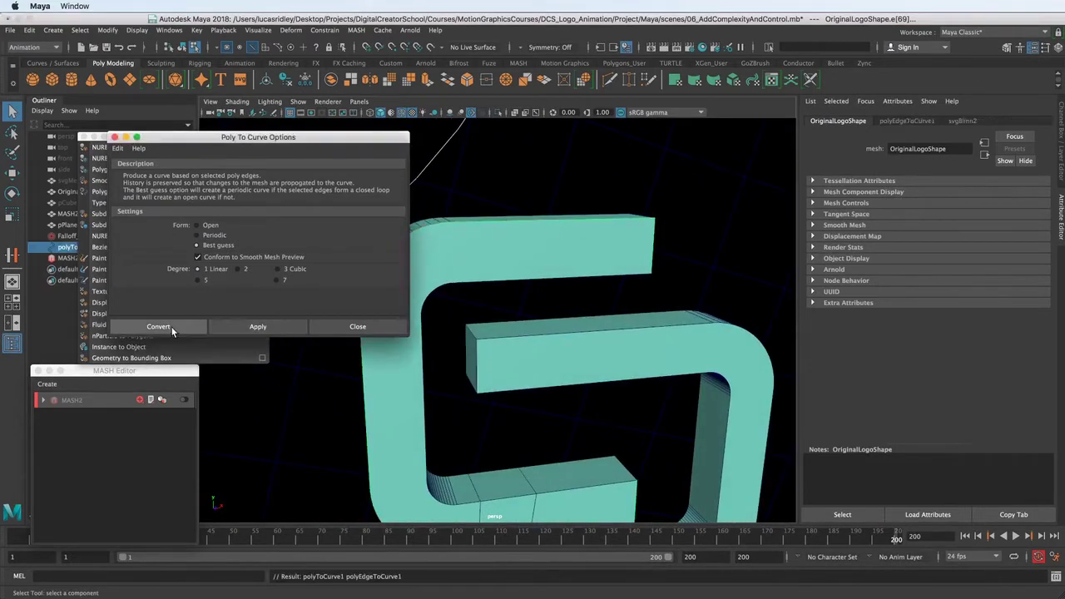
left_click(159, 326)
left_click_drag(479, 297, 436, 245, "alt")
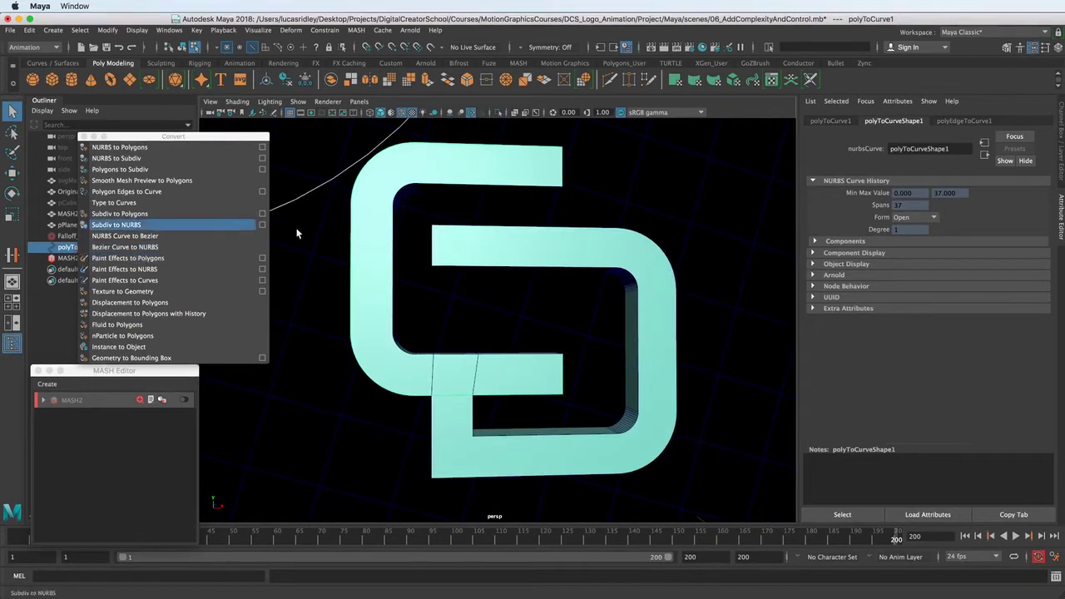
Paint-select the D shape's outer front edges, from its upper arm's end around to the lower-left stem.
left_click_drag(352, 250, 479, 283, "alt")
right_click_drag(467, 265, 468, 245)
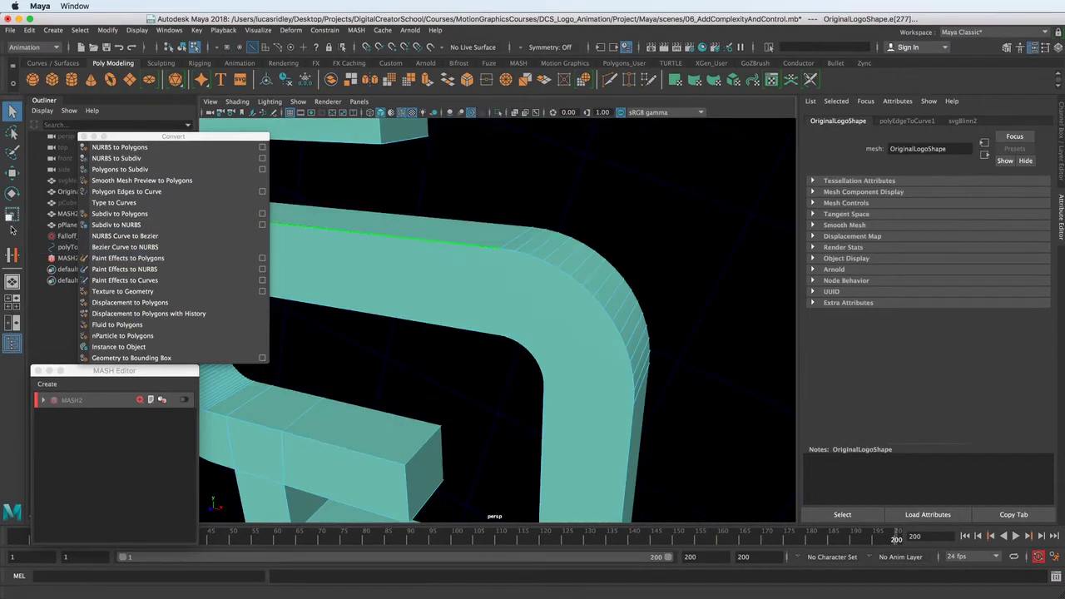
left_click(11, 152)
middle_click_drag(634, 395, 518, 267, "alt")
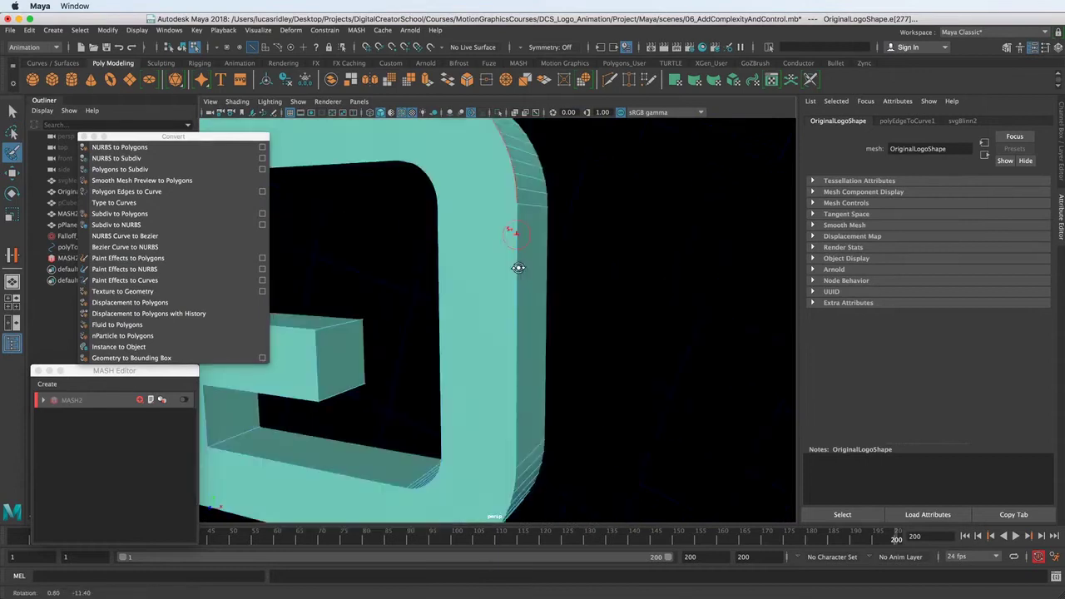
mouse_move(519, 266)
left_mouse_down("alt")
mouse_move(516, 225)
mouse_move(475, 375)
mouse_move(438, 313)
mouse_move(487, 373)
mouse_move(536, 346)
left_mouse_up("alt")
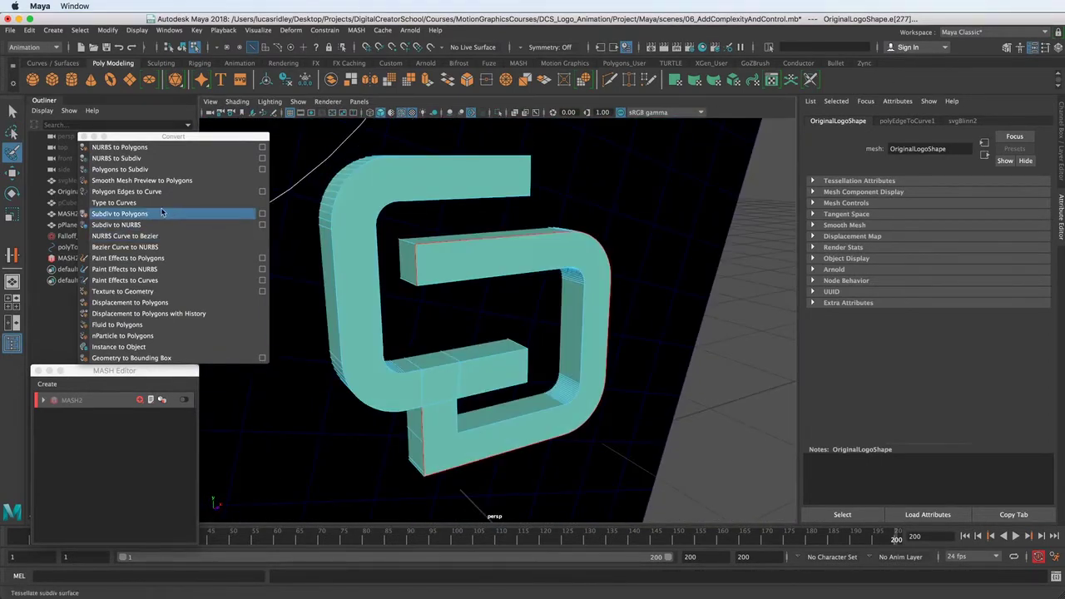
Convert the selected D edges to a curve with Polygon Edges to Curve and close the floating Convert window.
left_click(147, 195)
mouse_move(475, 302)
left_mouse_down("alt")
mouse_move(551, 257)
mouse_move(487, 324)
mouse_move(466, 306)
left_mouse_up("alt")
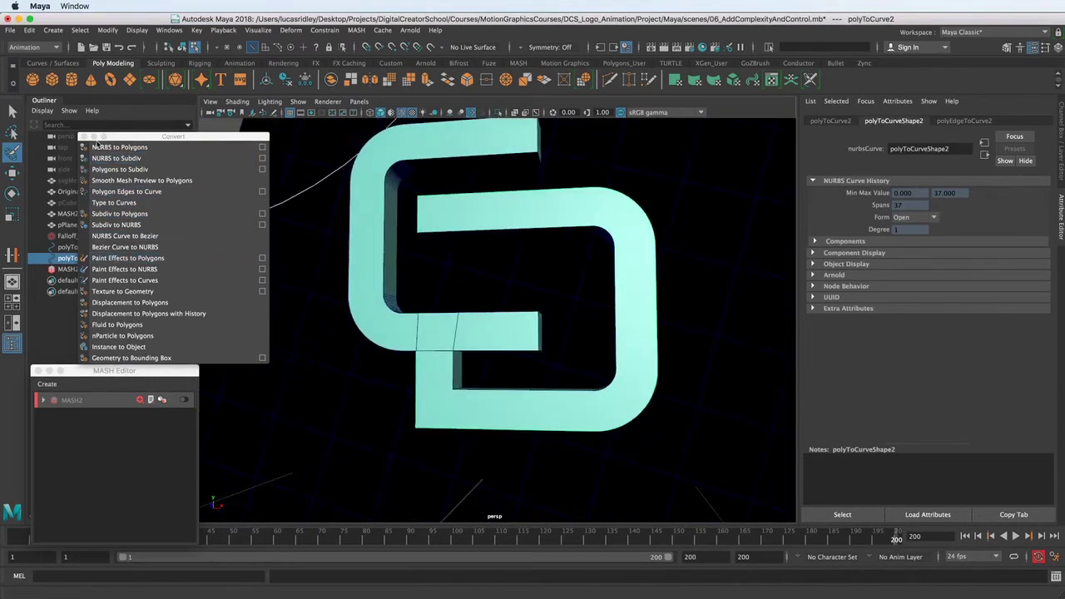
left_click(84, 136)
Rename the C shape's curve C_Curve_MP and the D shape's curve D_Curve_MP.
double_click(81, 247)
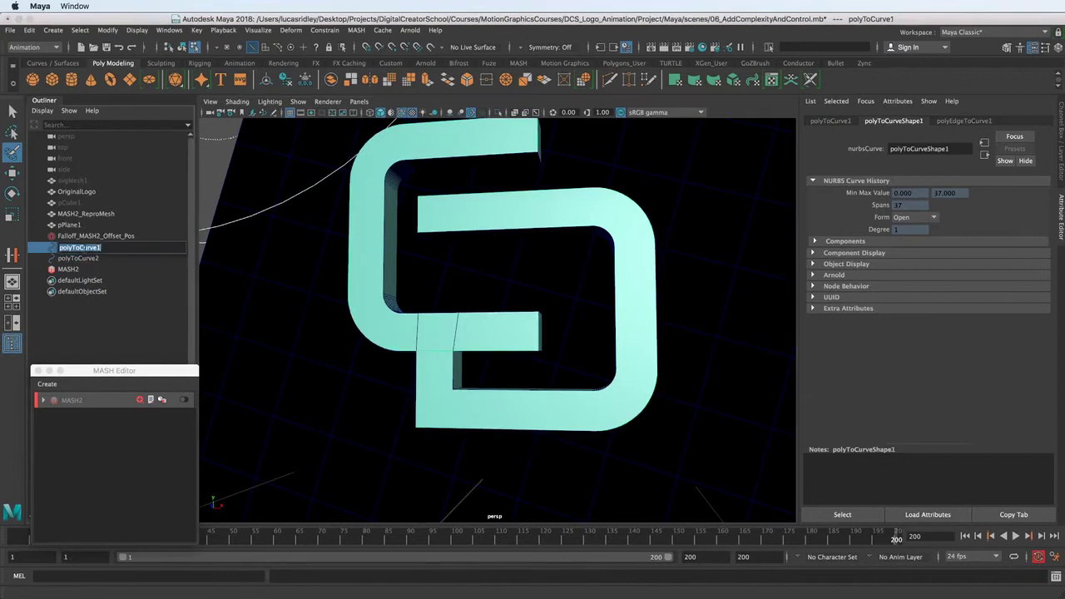
type("C")
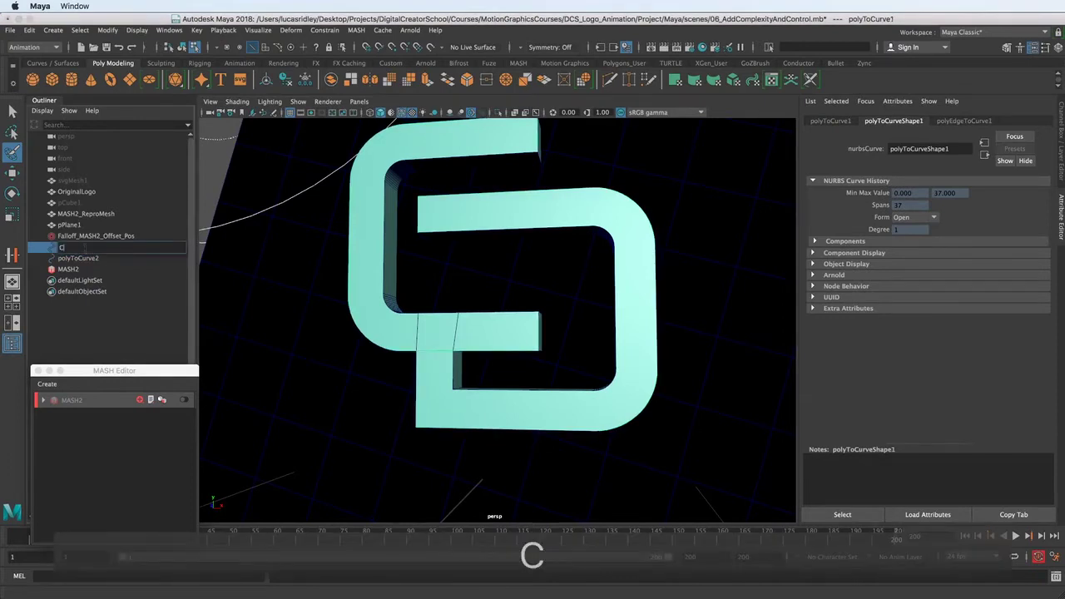
type("_Curve_MP")
key("Return")
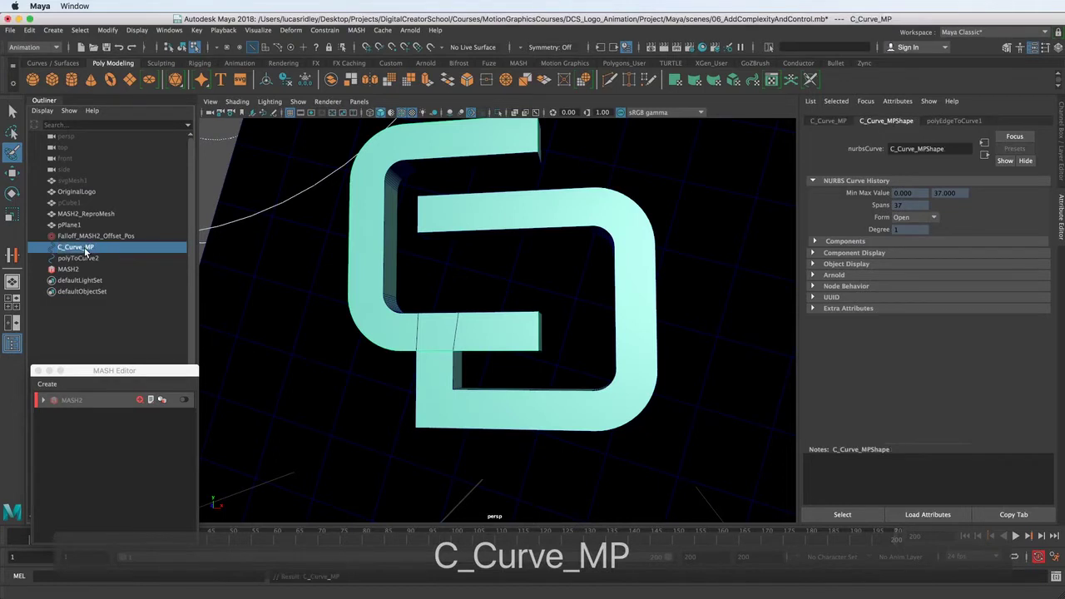
double_click(85, 259)
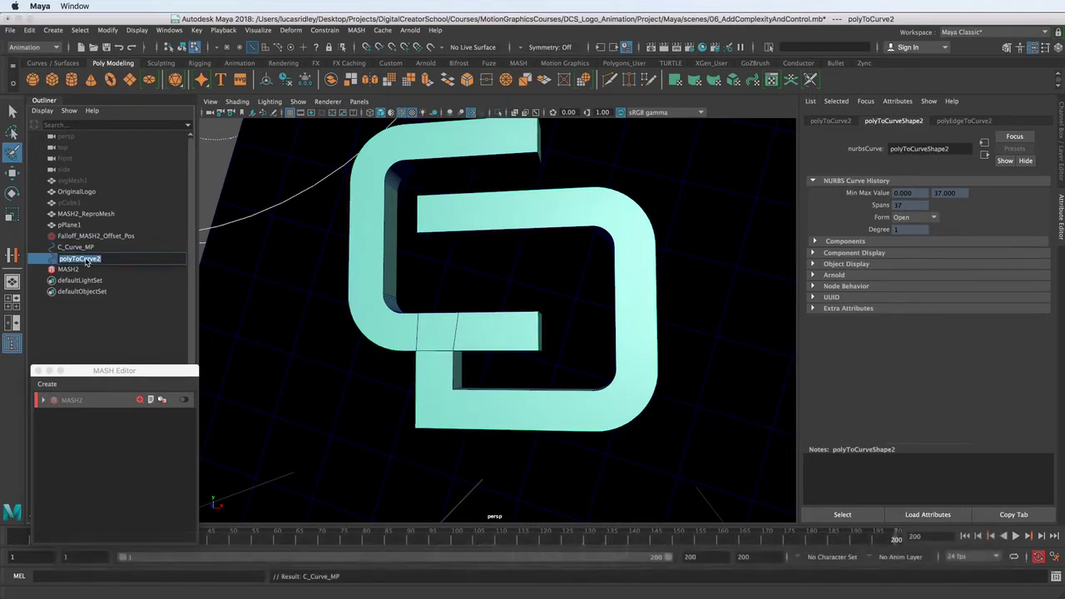
type("D_Curve_MP")
key("Return")
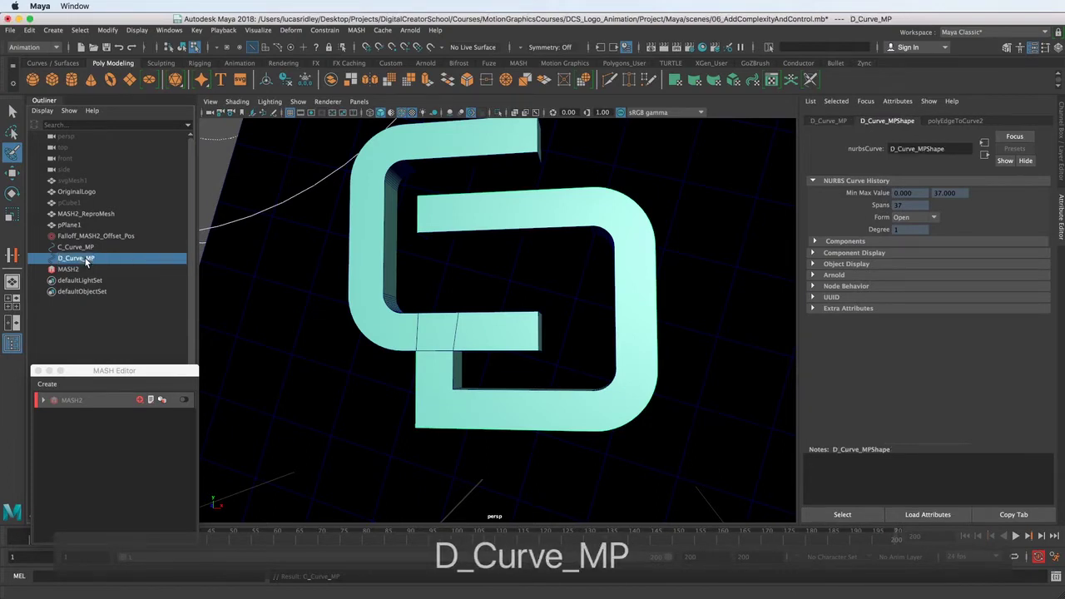
Center the pivot of D_Curve_MP.
left_click_drag(466, 325, 501, 350, "alt")
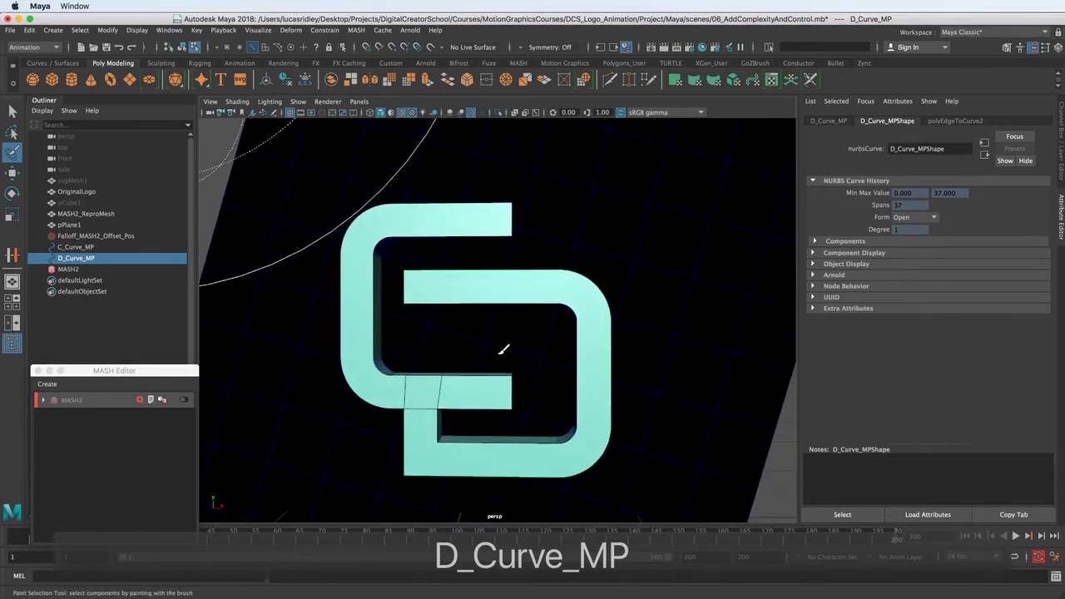
mouse_move(497, 365)
middle_mouse_down("alt")
mouse_move(488, 321)
mouse_move(502, 314)
middle_mouse_up("alt")
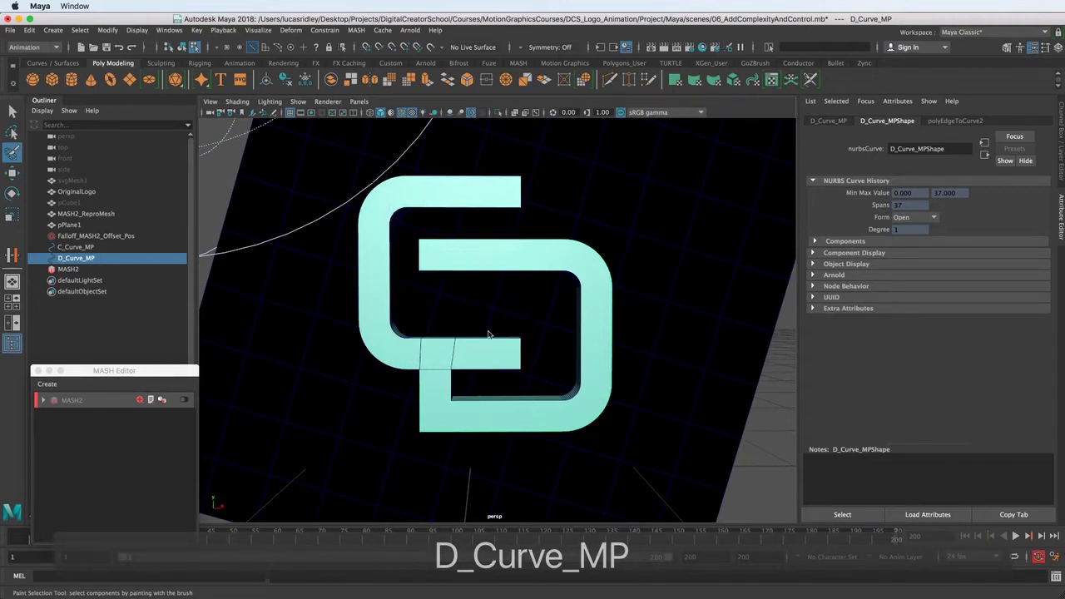
left_click_drag(530, 302, 489, 334, "alt")
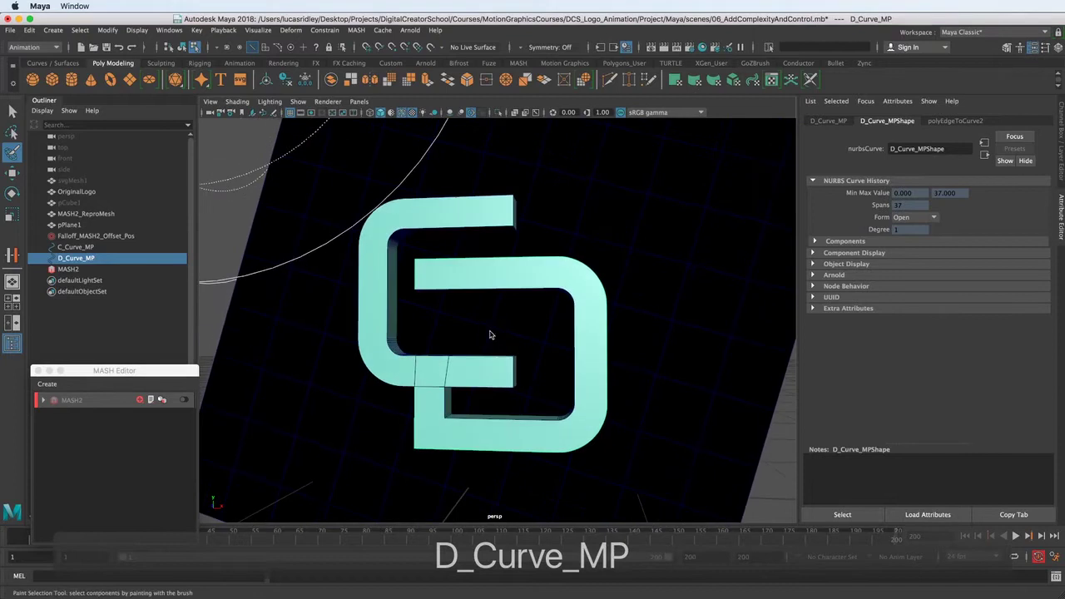
left_click(79, 247)
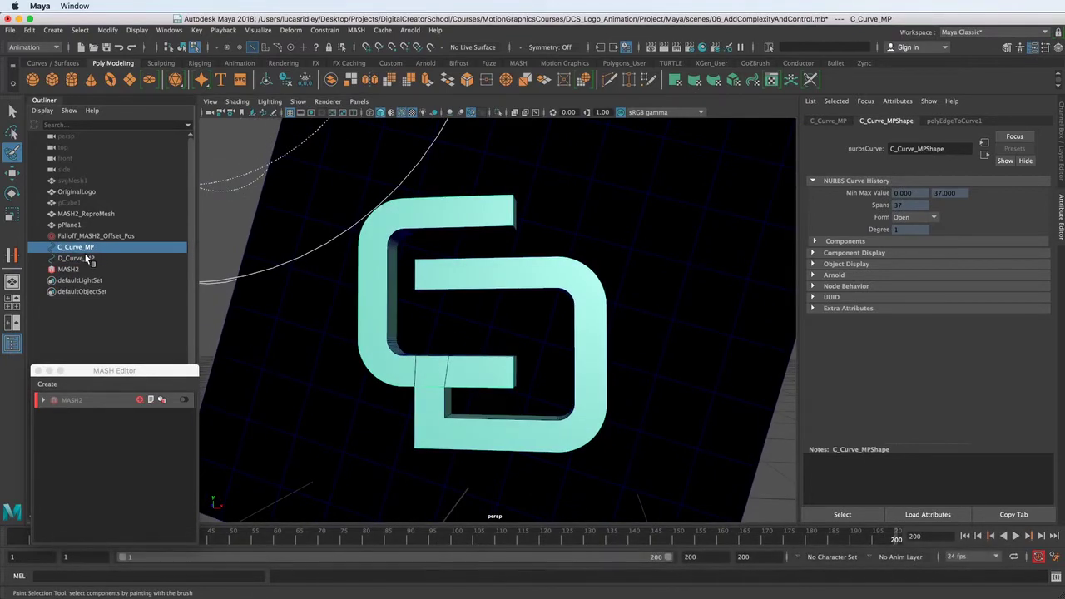
left_click(85, 258)
key("w")
left_click_drag(468, 305, 435, 356, "alt")
scroll(435, 356, "down", 5)
middle_click_drag(435, 356, 453, 341, "alt")
left_click_drag(454, 341, 461, 344, "alt")
right_click_drag(462, 344, 509, 361, "alt")
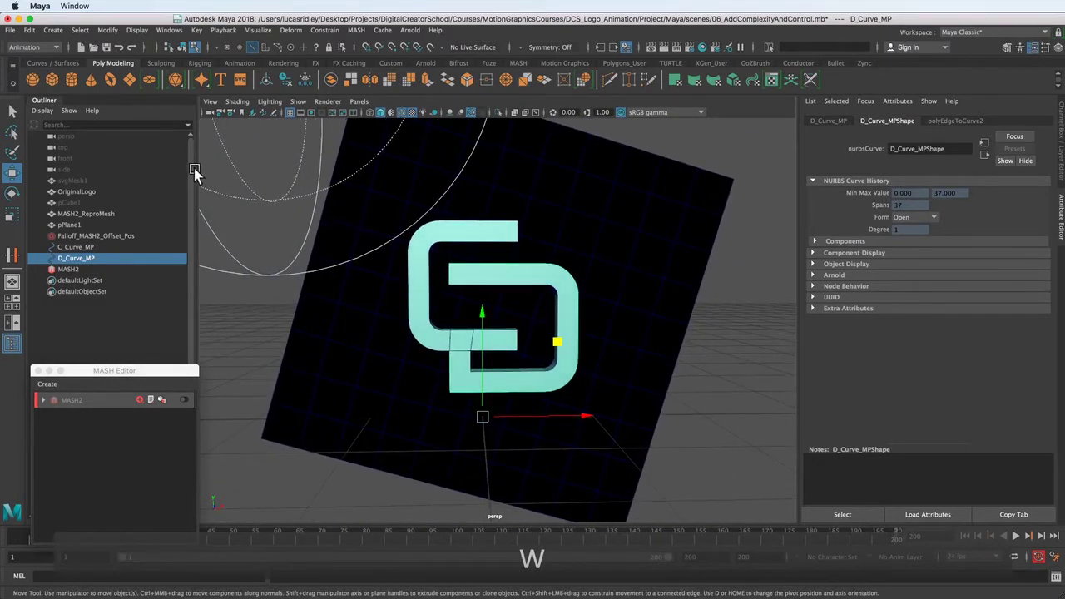
left_click(108, 31)
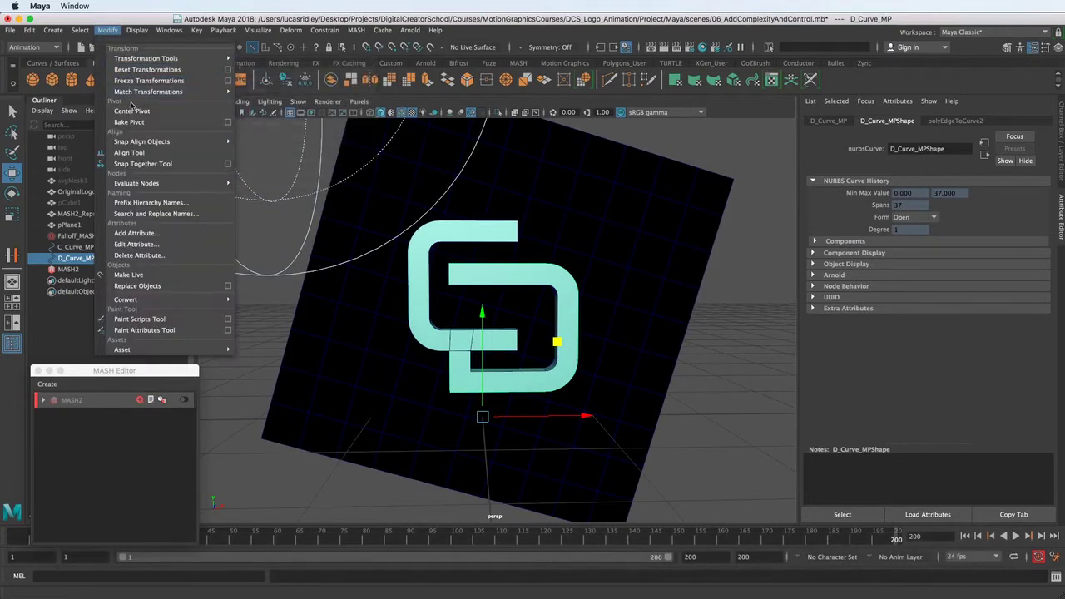
left_click(131, 110)
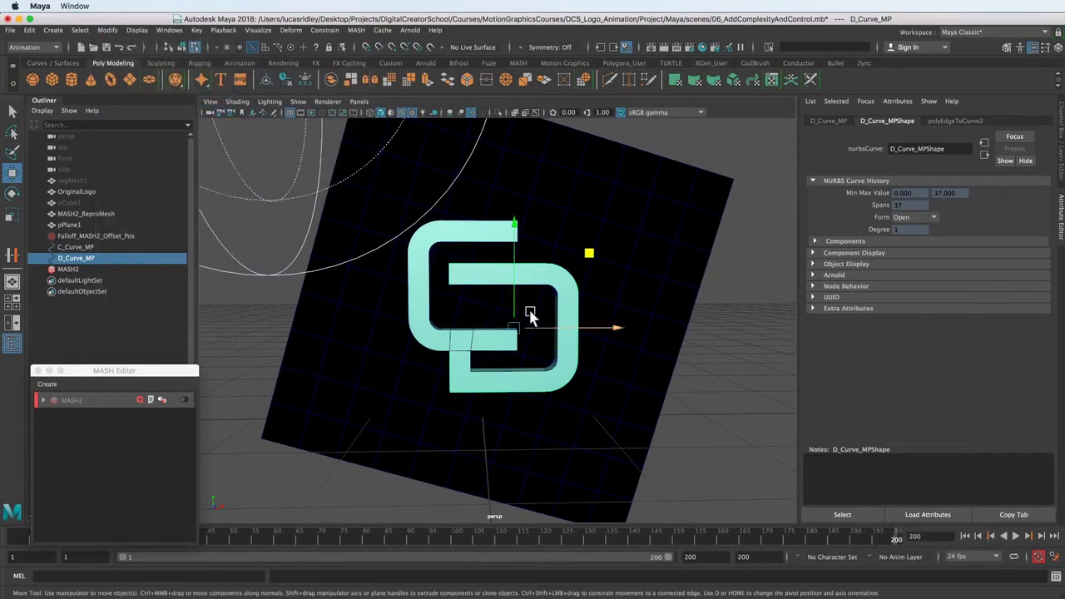
Center the pivot of C_Curve_MP by repeating the Center Pivot command.
left_click_drag(527, 314, 452, 352, "alt")
left_click_drag(590, 326, 519, 308, "alt")
key("r")
left_click_drag(595, 308, 472, 323, "alt")
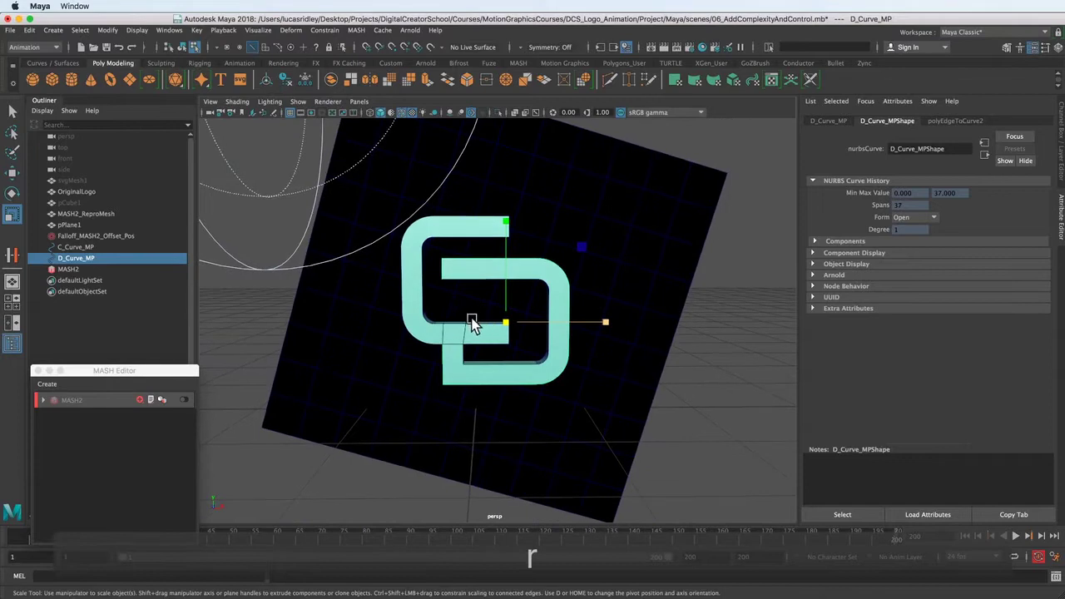
left_click(155, 247)
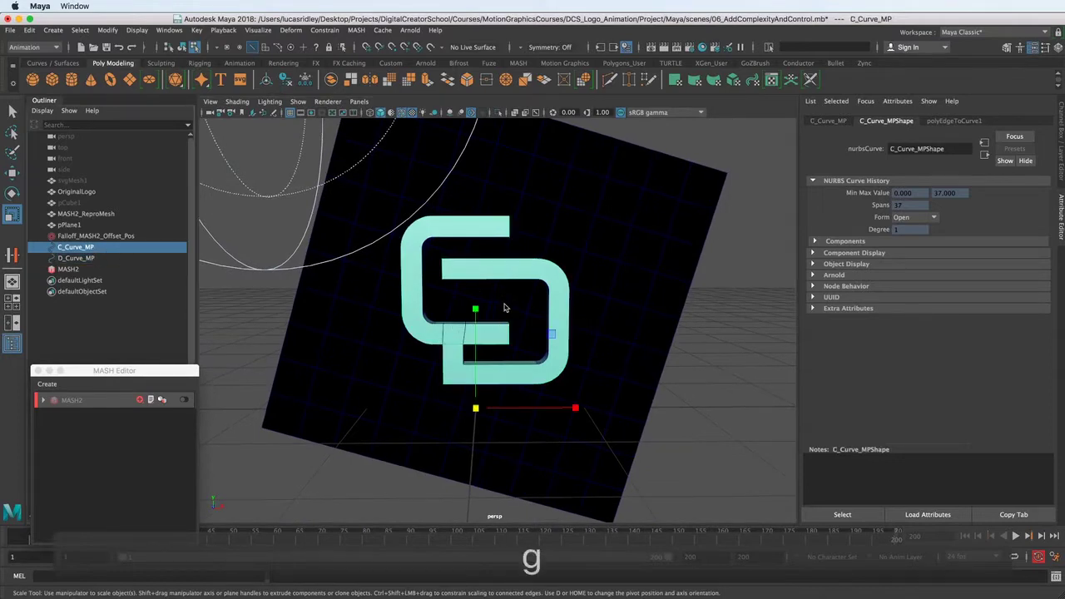
key("g")
middle_click_drag(472, 295, 476, 320, "alt")
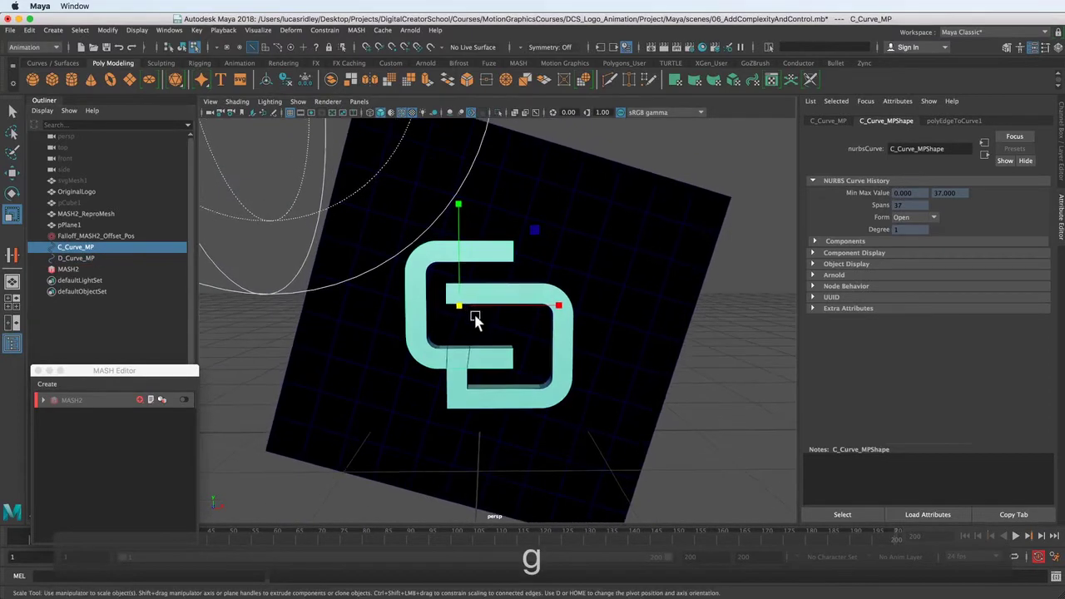
Scale C_Curve_MP and D_Curve_MP together uniformly by a slight amount around their centered pivots.
left_click(73, 258, "shift")
middle_click_drag(560, 328, 561, 301, "alt")
left_click_drag(561, 273, 542, 259, "alt")
right_click_drag(542, 259, 544, 315, "alt")
middle_click_drag(541, 318, 525, 357, "alt")
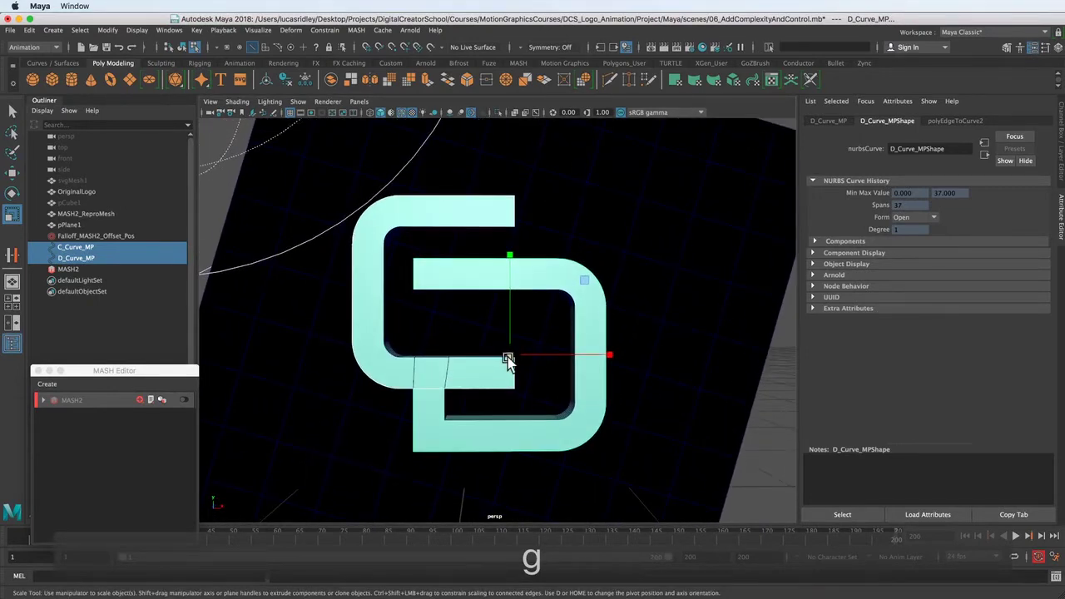
left_click_drag(508, 360, 462, 354)
Enable the MASH2 network and play the animation to compare the logo's blocks with the two curves.
left_click(188, 399)
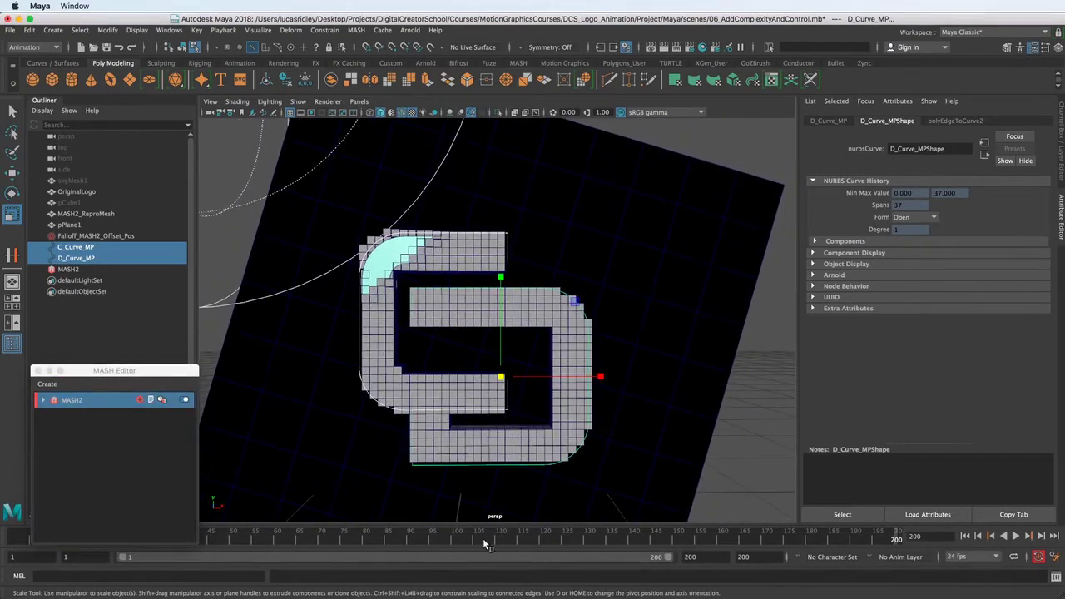
key("alt+v")
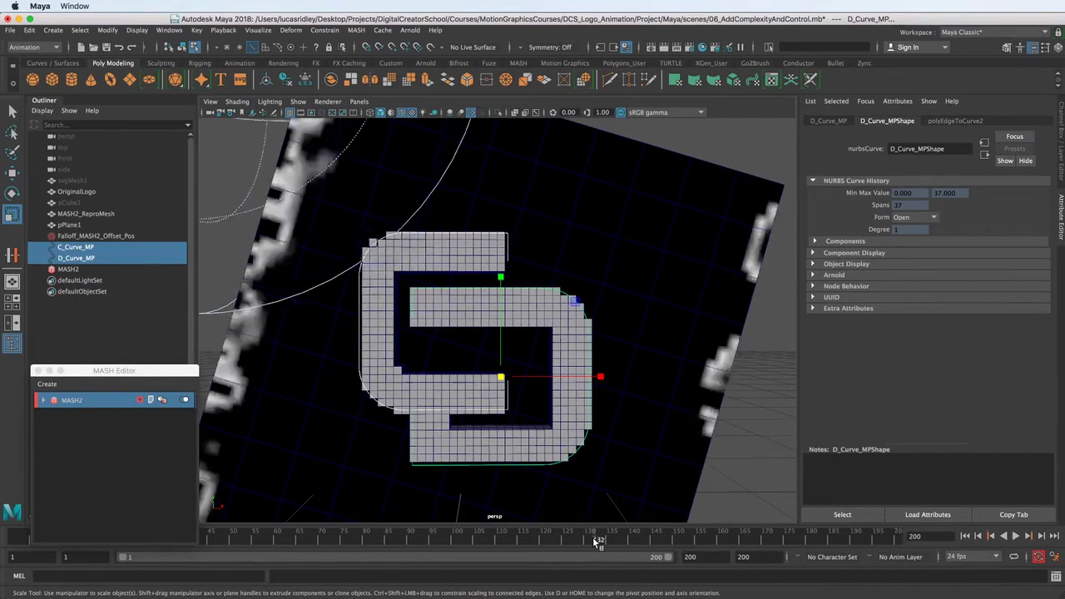
key("alt+v")
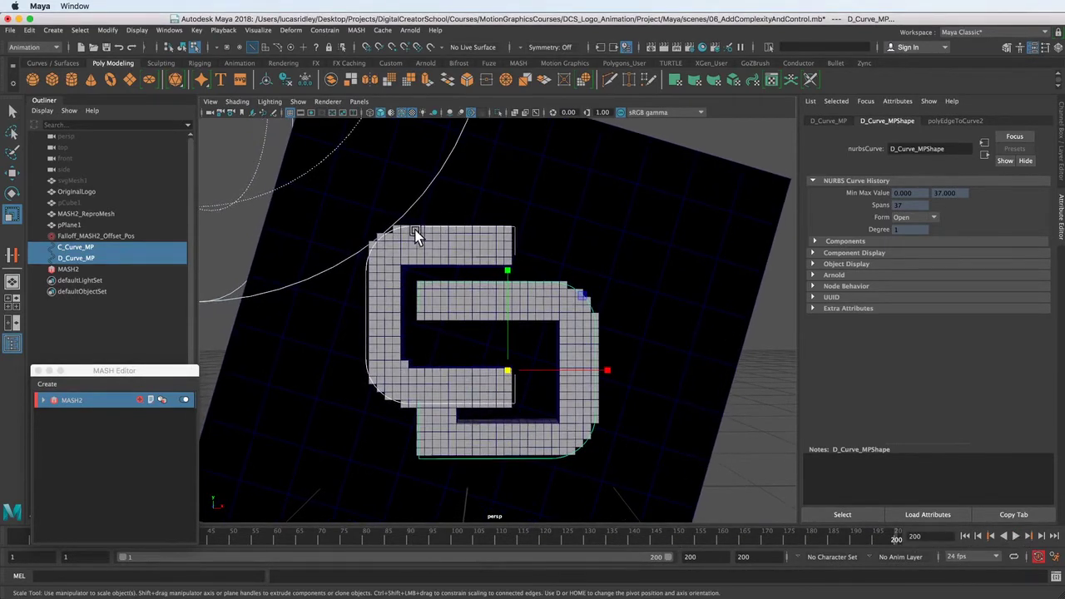
Scale both curves slightly larger so that they sit just outside the logo's blocks.
mouse_move(550, 387)
left_mouse_down("alt")
mouse_move(542, 400)
mouse_move(633, 400)
mouse_move(550, 404)
left_mouse_up("alt")
mouse_move(507, 367)
left_mouse_down()
mouse_move(488, 356)
mouse_move(506, 364)
mouse_move(503, 375)
left_mouse_up()
left_click_drag(463, 441, 472, 401, "alt")
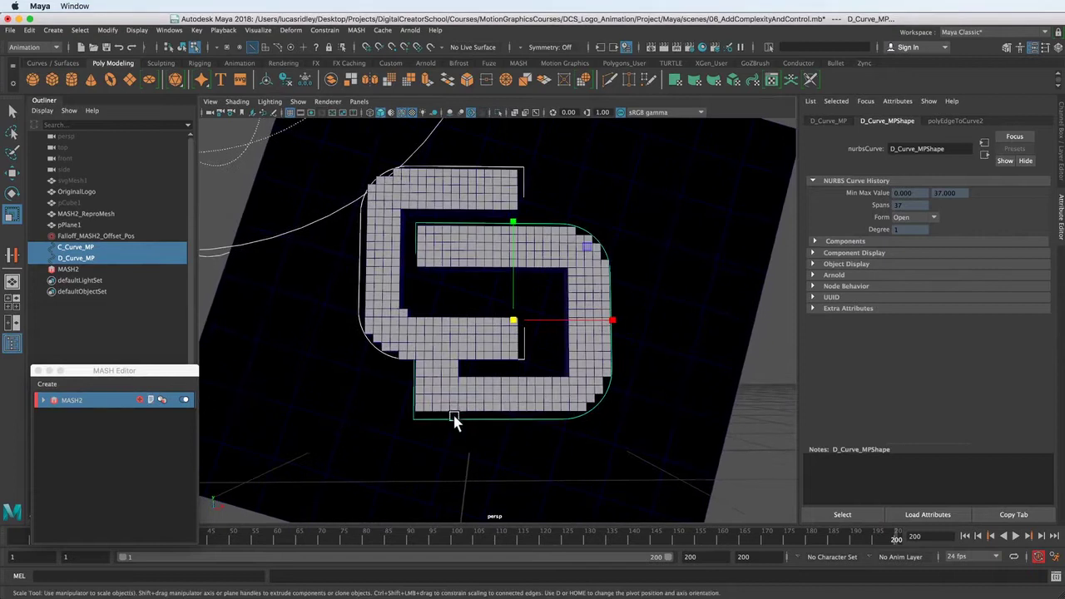
Select C_Curve_MP and D_Curve_MP in turn and examine how each curve runs around the block logo.
right_click(456, 421)
left_click(390, 418)
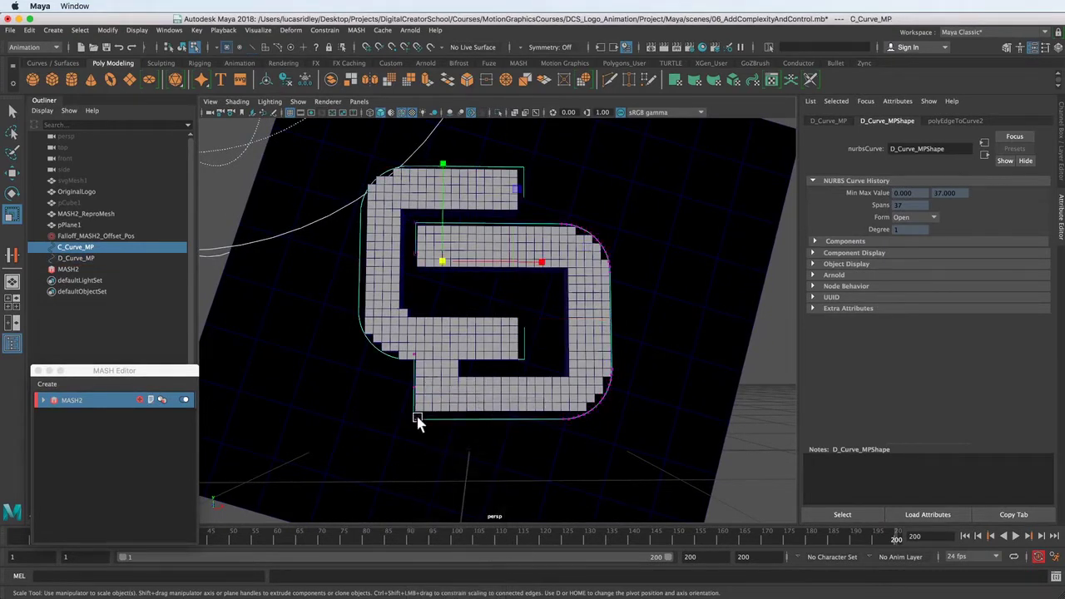
left_click_drag(601, 374, 478, 356, "alt")
left_click(97, 250)
left_click(96, 257)
left_click(90, 249)
right_click_drag(504, 310, 454, 291, "alt")
left_click_drag(454, 291, 461, 294, "alt")
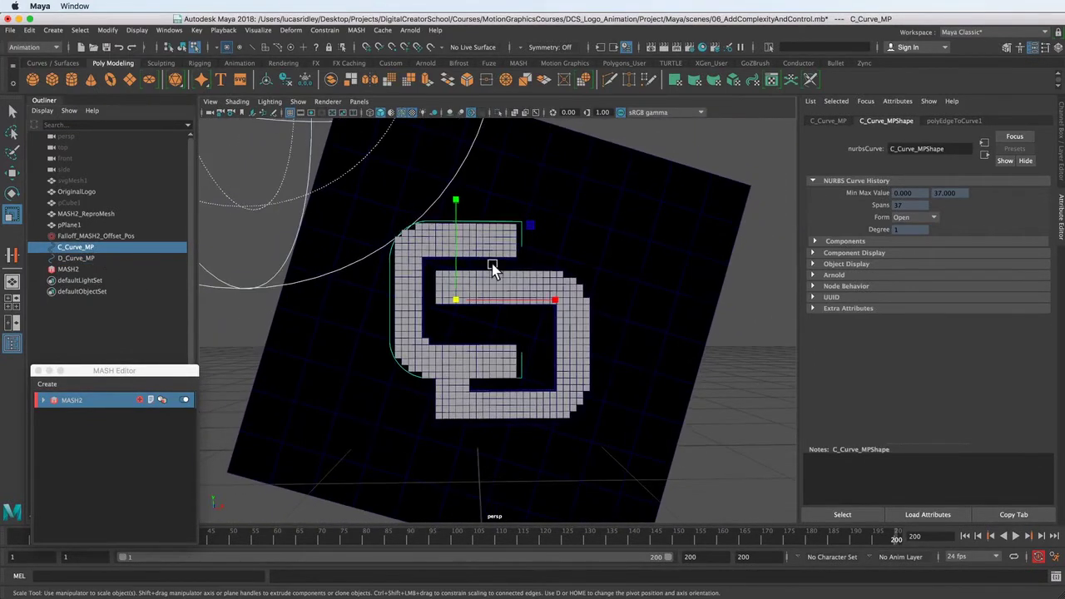
left_click_drag(508, 354, 470, 337, "alt")
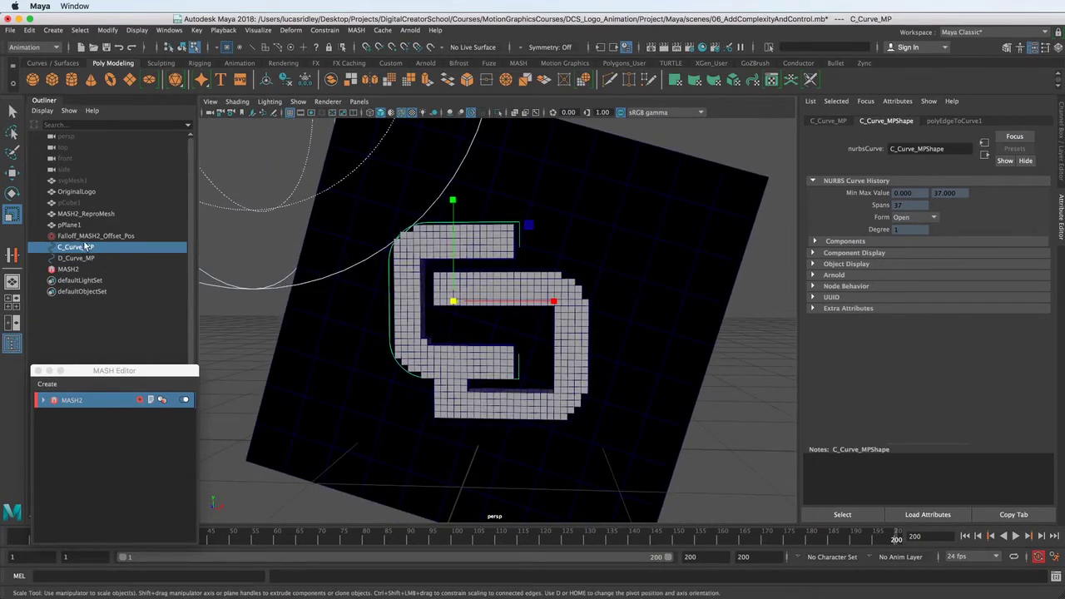
left_click(176, 80)
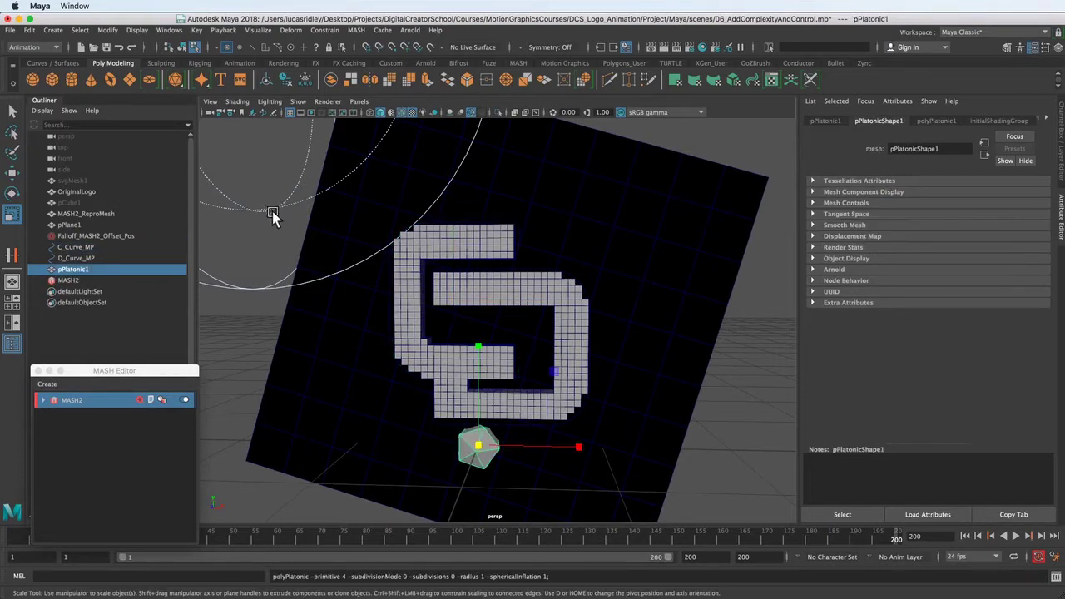
left_click(1057, 48)
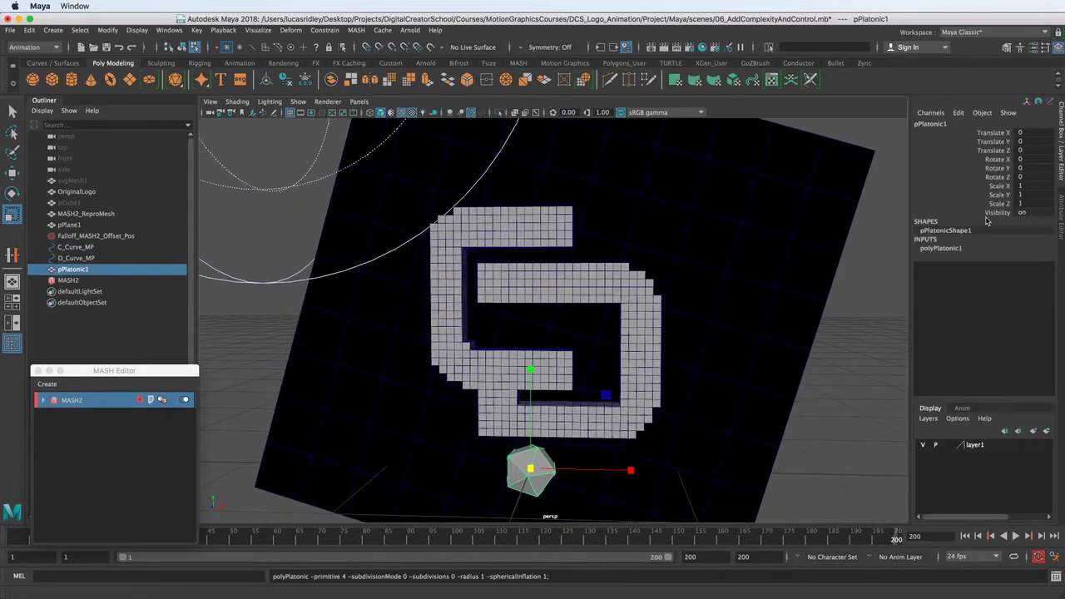
left_click(948, 250)
left_click_drag(630, 342, 654, 291, "alt")
left_click(982, 278)
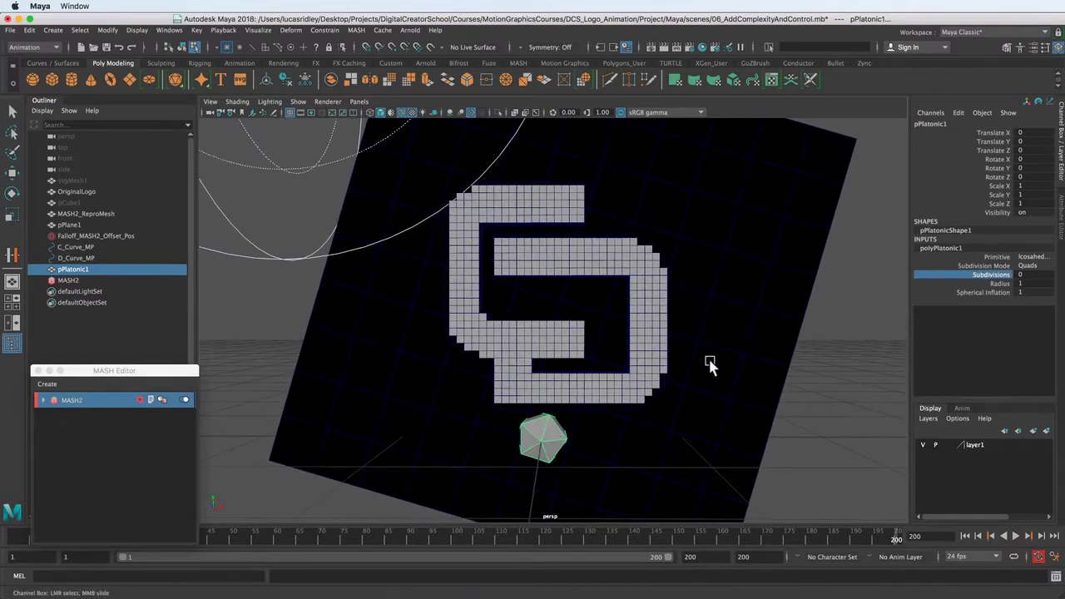
mouse_move(713, 363)
middle_mouse_down()
mouse_move(722, 359)
mouse_move(709, 362)
middle_mouse_up()
mouse_move(563, 414)
left_mouse_down("alt")
mouse_move(670, 385)
mouse_move(548, 417)
left_mouse_up("alt")
left_click(546, 434)
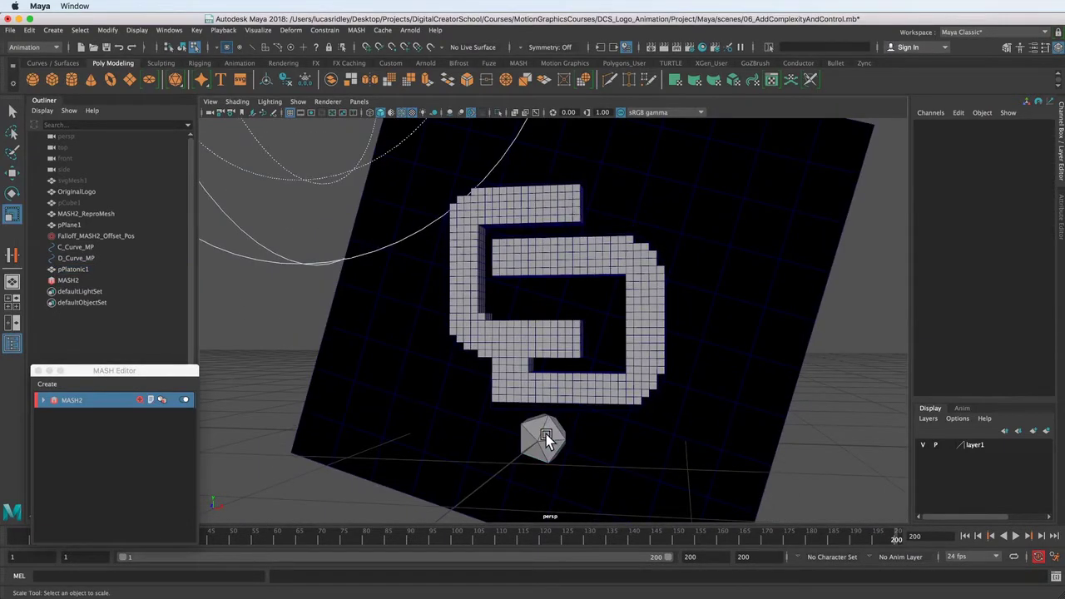
left_click(193, 48)
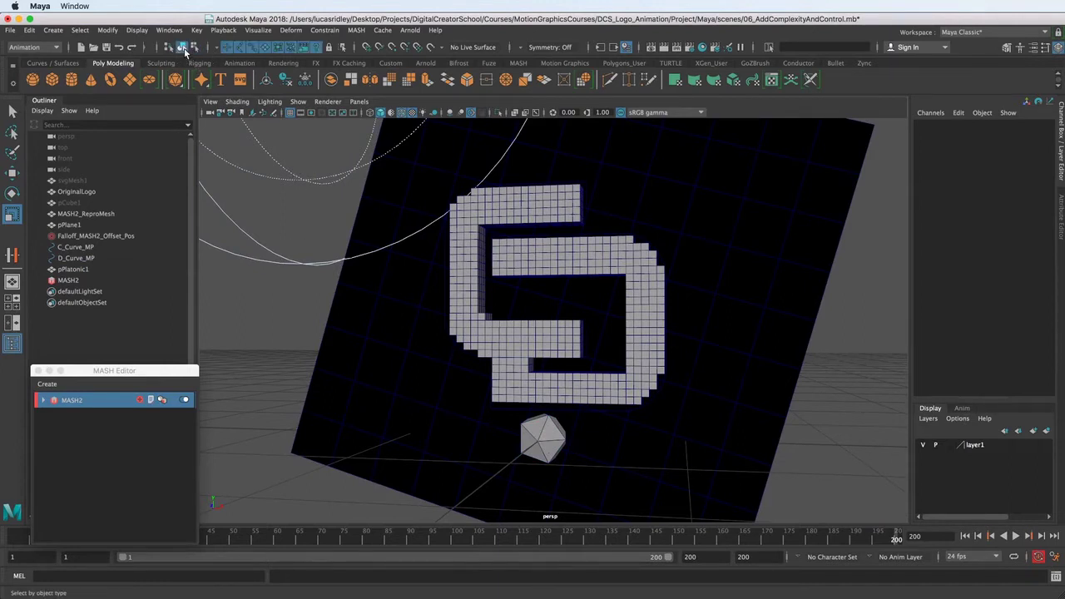
left_click(530, 430)
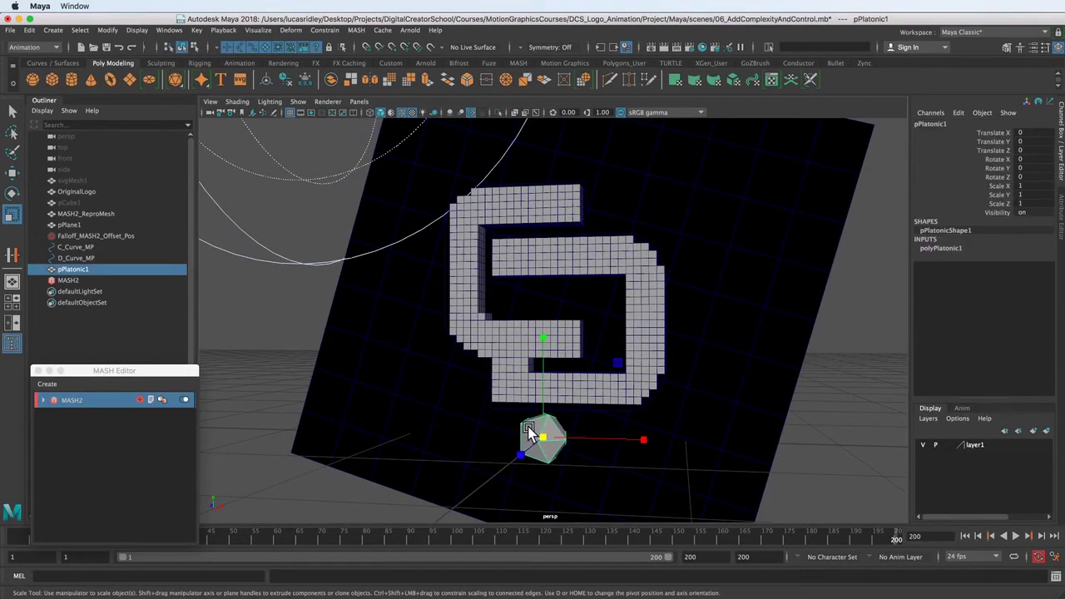
mouse_move(532, 433)
left_mouse_down("alt")
mouse_move(546, 434)
mouse_move(522, 436)
left_mouse_up("alt")
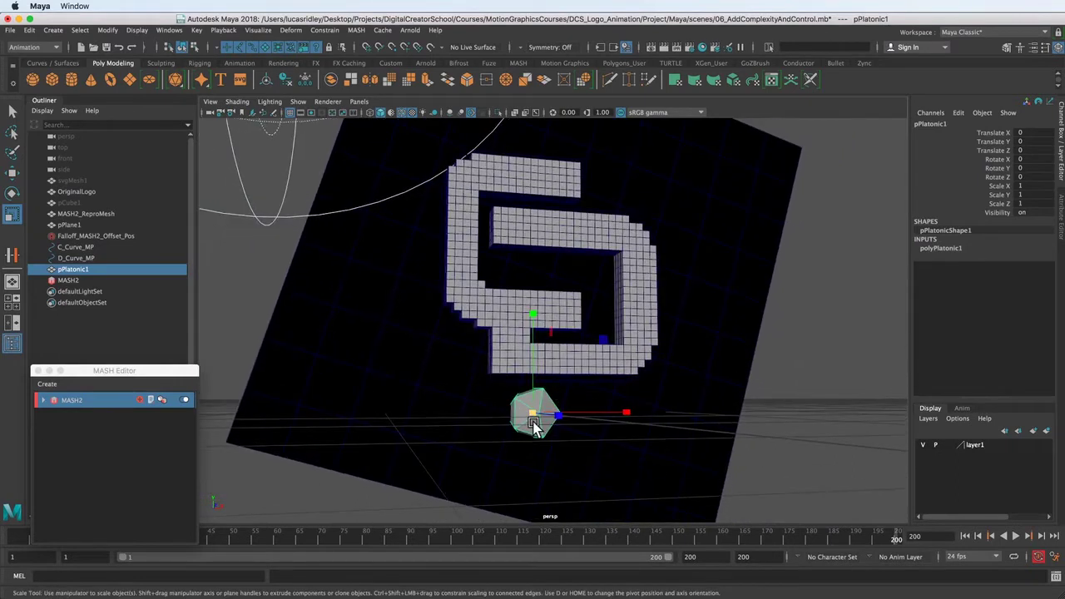
key("BackSpace")
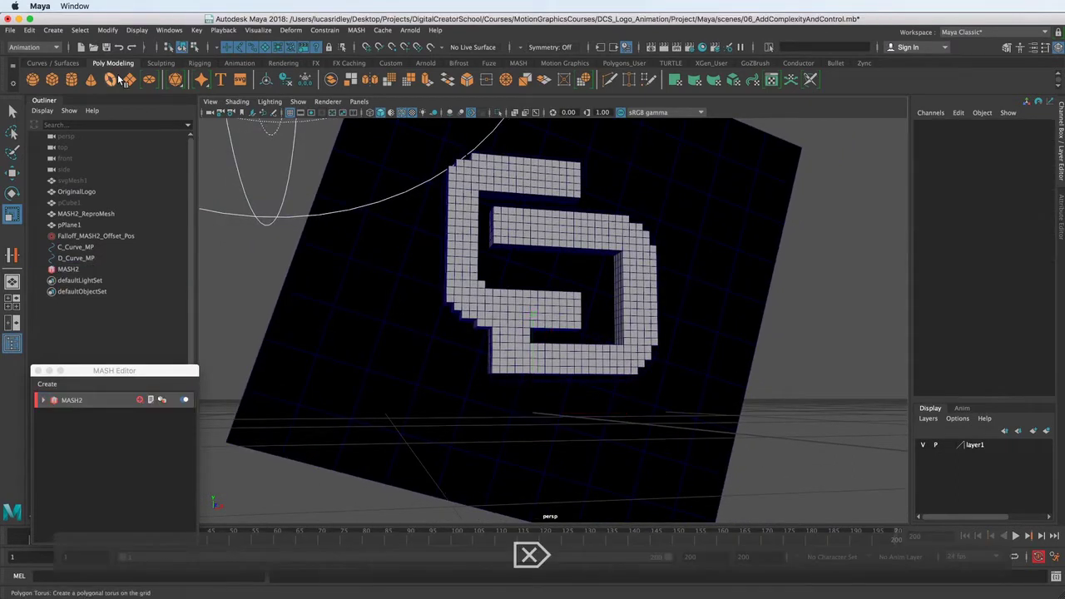
Create a Soccer Ball polygon primitive at the origin and activate the Move tool.
right_click(174, 81)
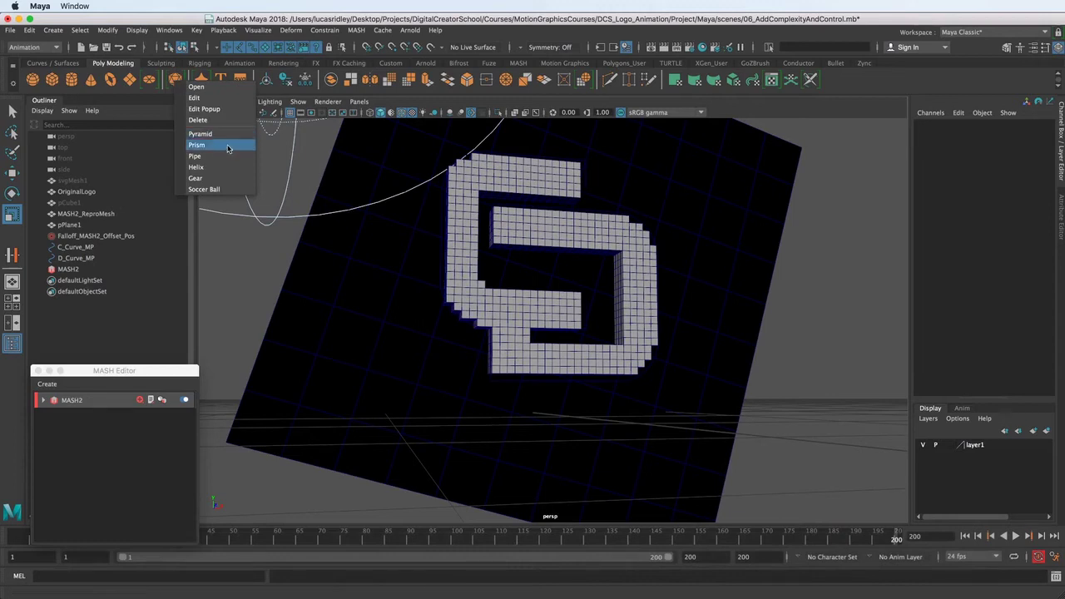
left_click(208, 189)
left_click_drag(503, 360, 551, 409, "alt")
key("w")
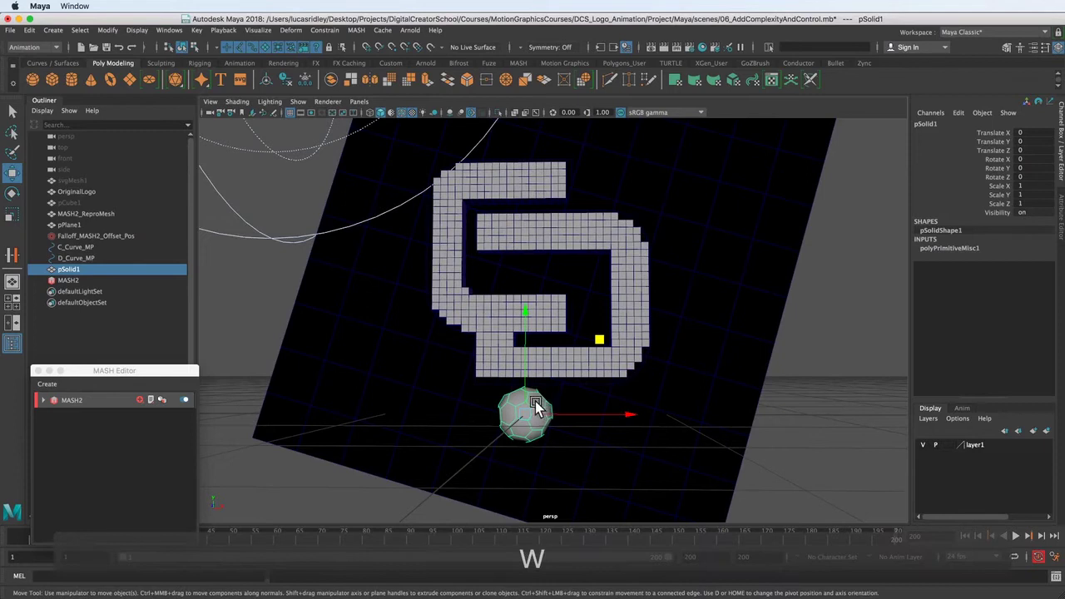
Rename the soccer ball polygon object as C_Sphere.
double_click(69, 270)
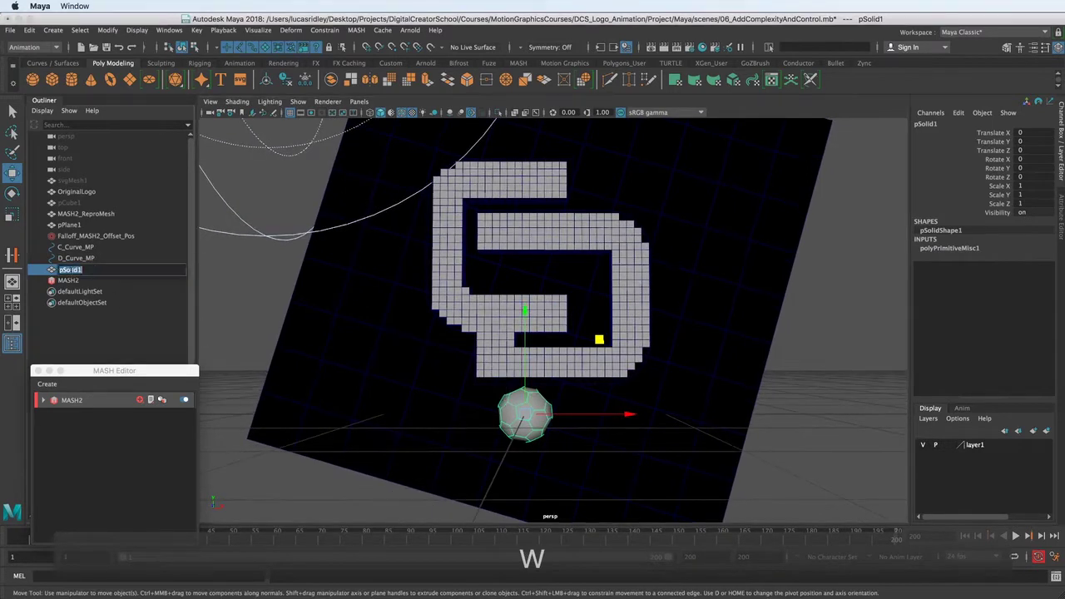
type("C_")
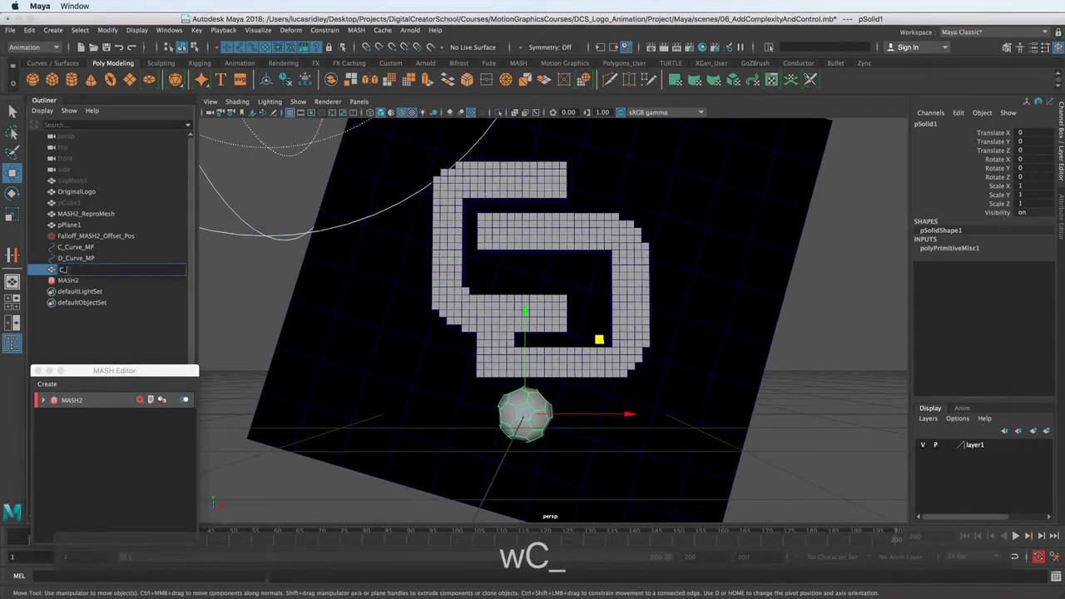
type("Sphere")
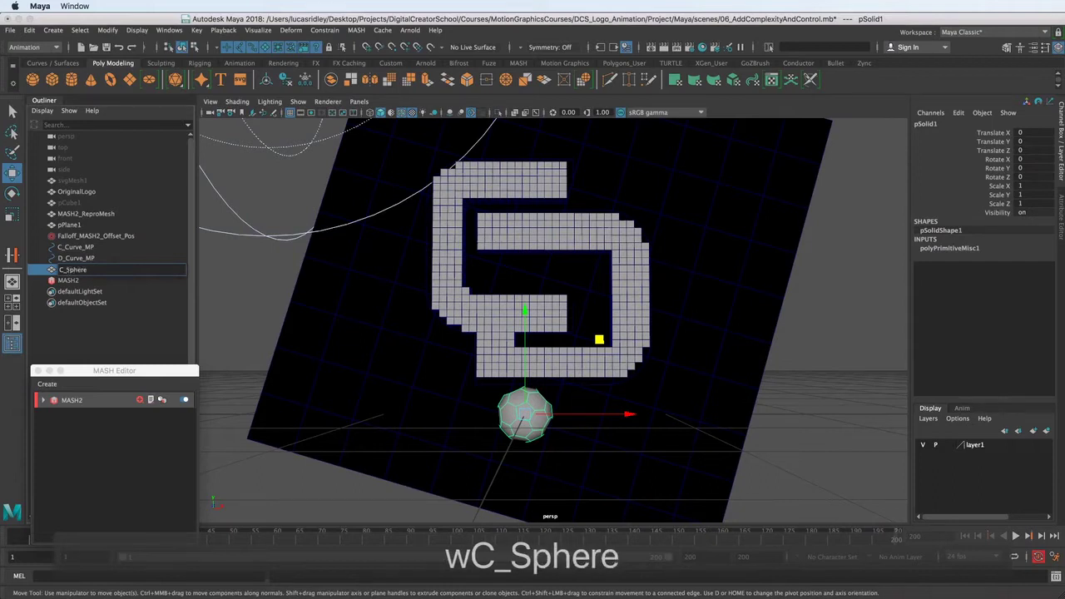
key("Return")
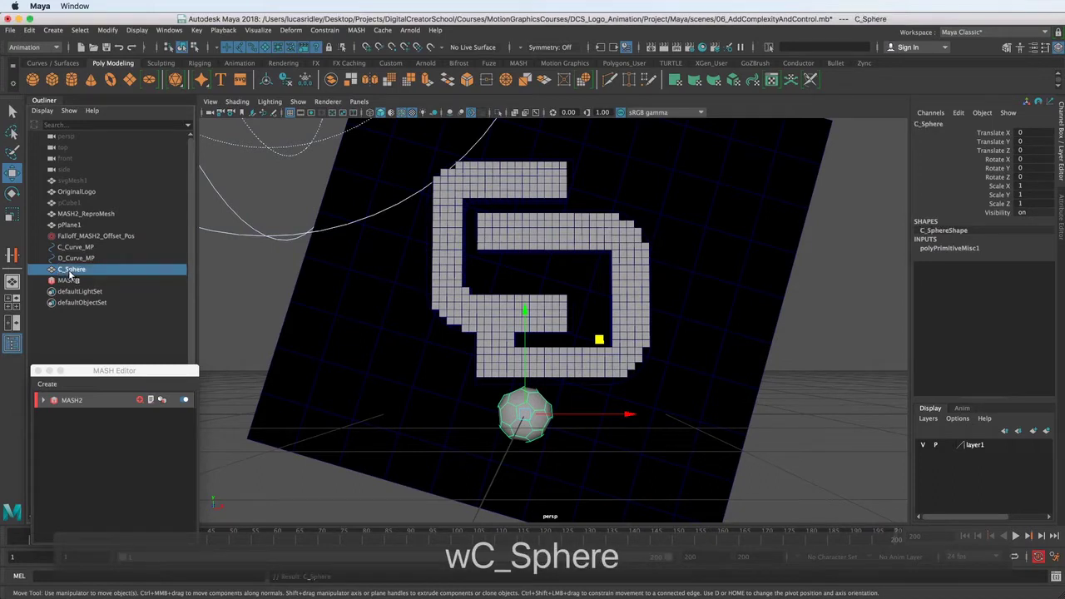
Scale C_Sphere down uniformly to about 0.389 and switch back to the Move tool.
key("ctrl+d")
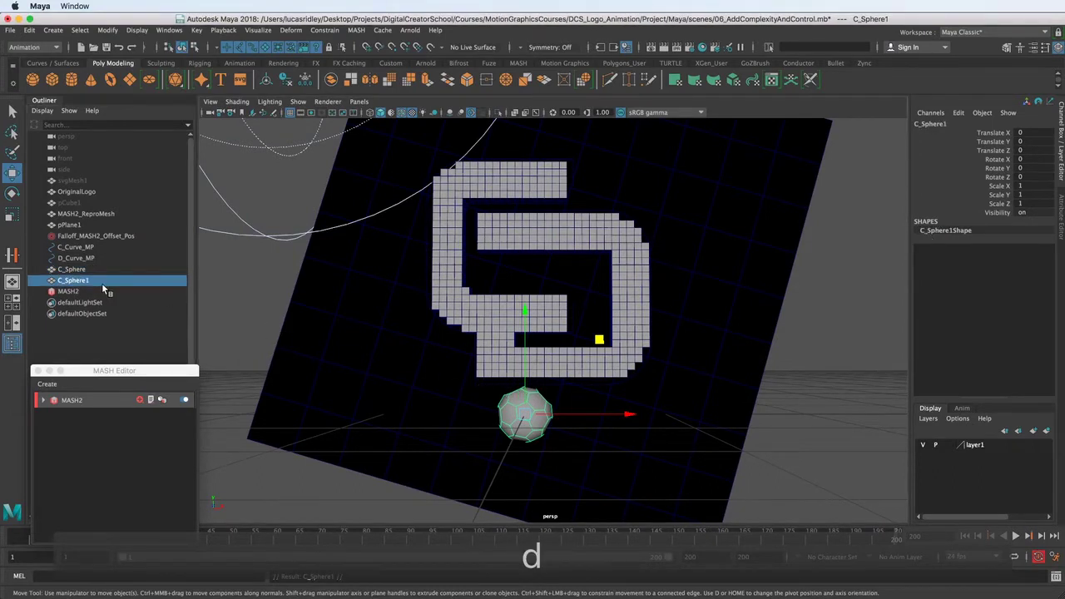
key("BackSpace")
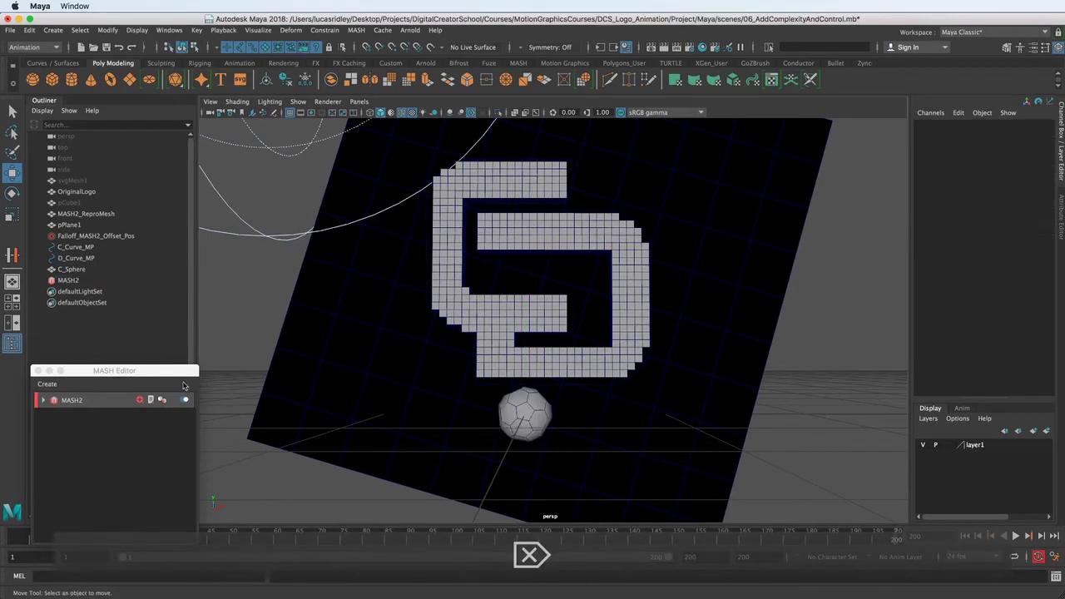
left_click(75, 267)
key("r")
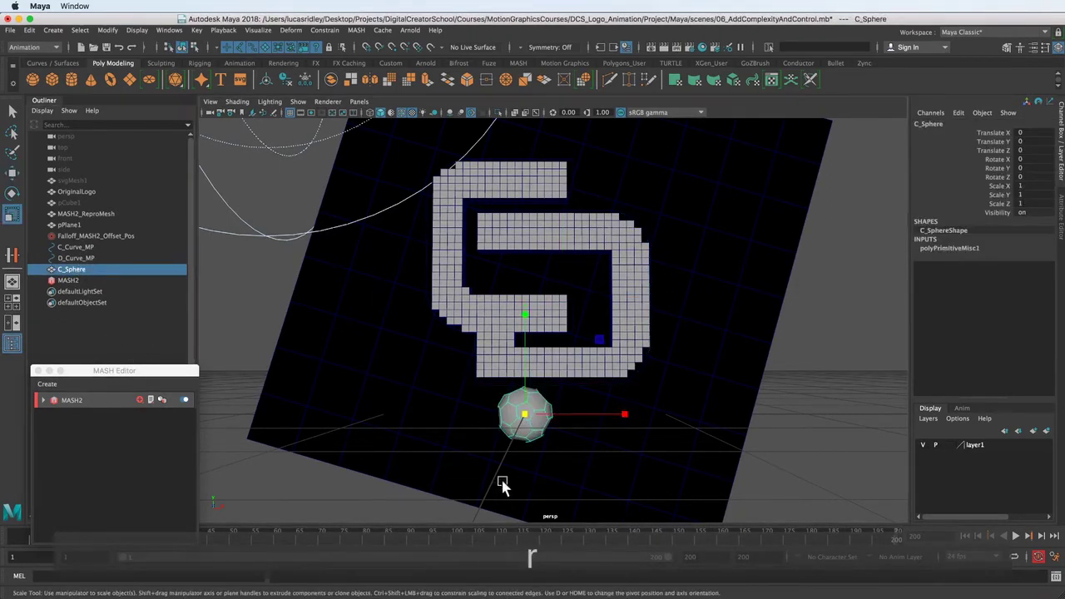
left_click_drag(524, 422, 503, 438)
key("w")
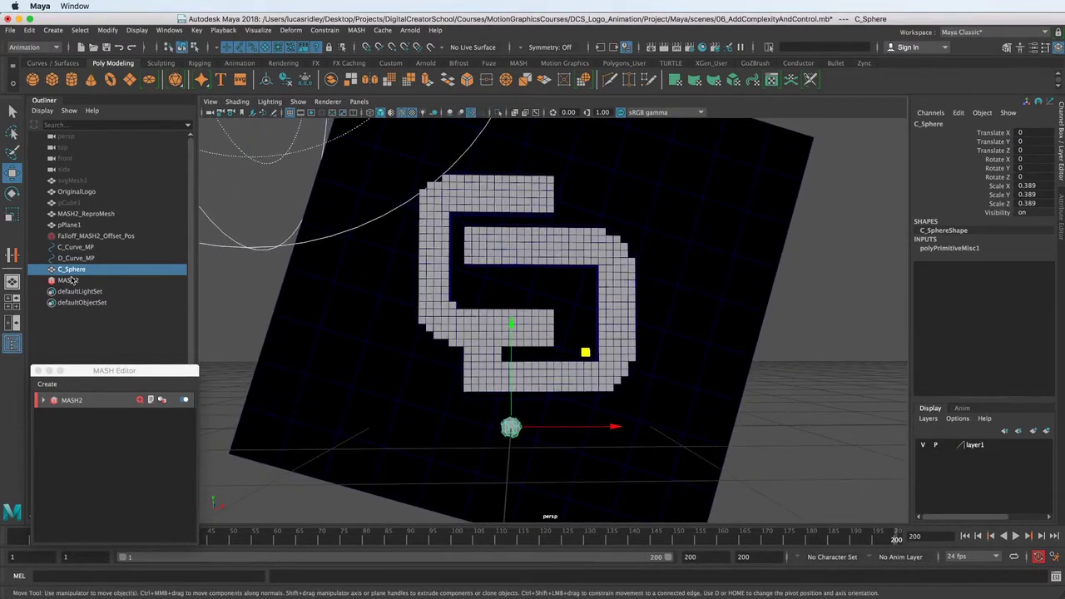
Duplicate C_Sphere and rename the copy as D_Sphere.
left_click_drag(492, 366, 285, 349, "alt")
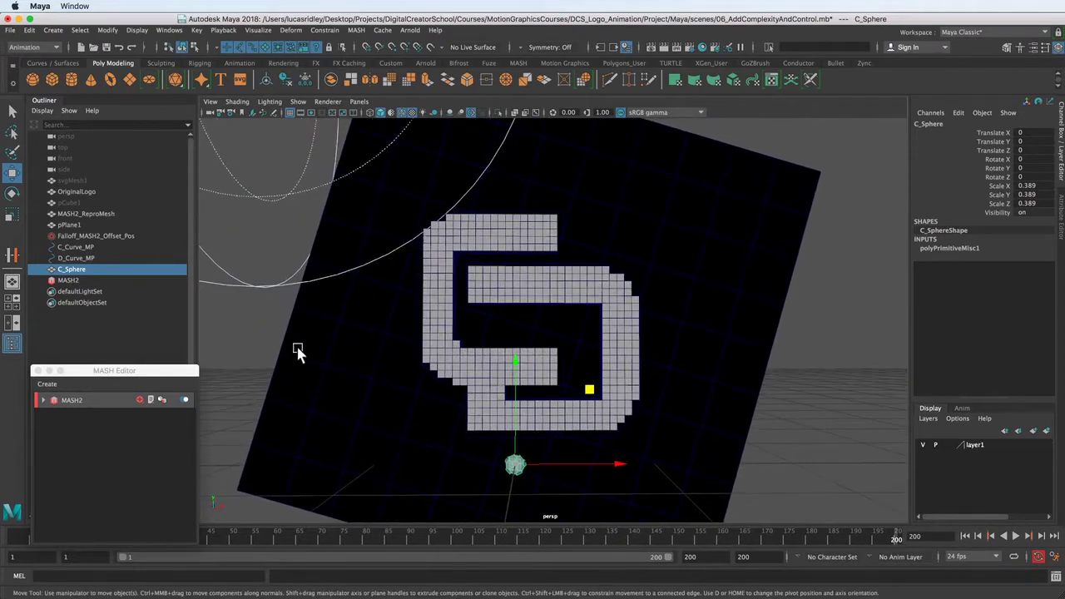
key("super+d")
middle_click_drag(534, 398, 528, 380, "alt")
double_click(75, 281)
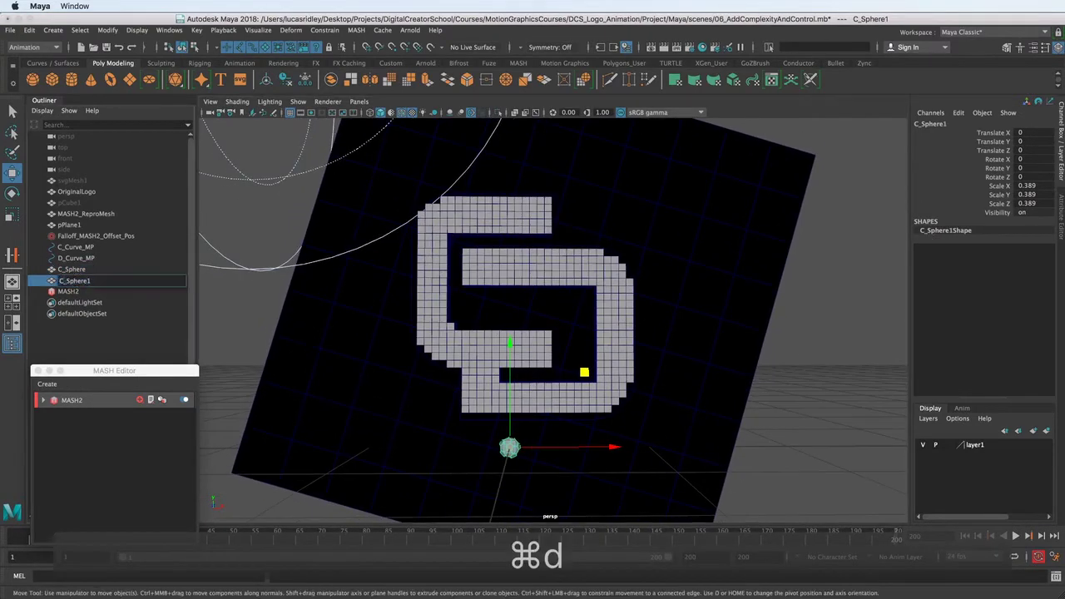
type("D")
key("Right")
key("Right")
key("Right")
key("Right")
key("Right")
key("Right")
key("Right")
key("Right")
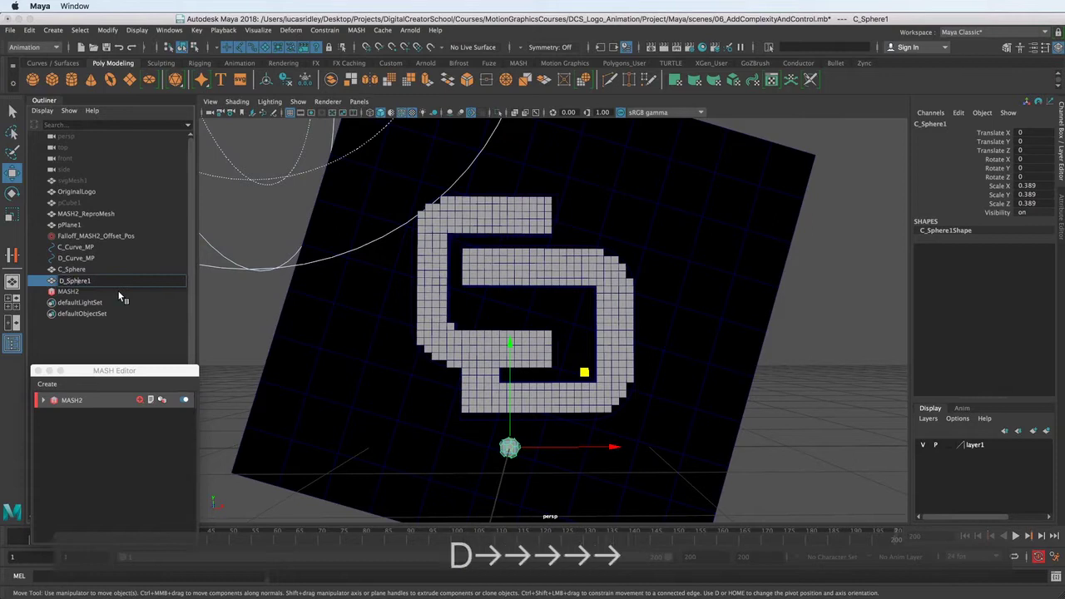
key("BackSpace")
key("Return")
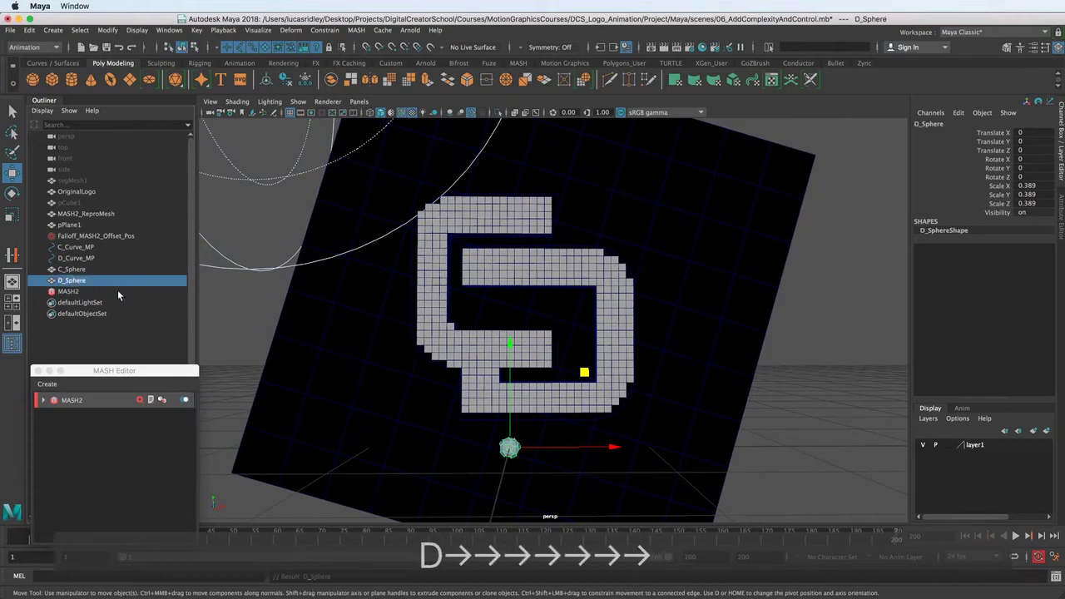
Attach C_Sphere to C_Curve_MP with the Attach to Motion Path constraint.
left_click(74, 270)
left_click(75, 248, "ctrl")
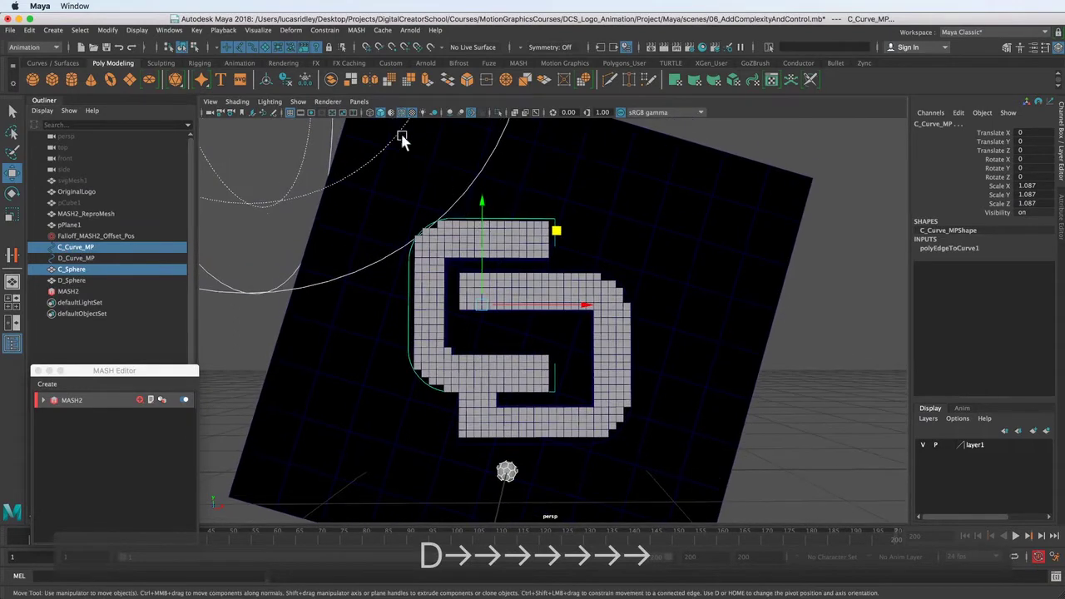
left_click(324, 30)
mouse_move(366, 127)
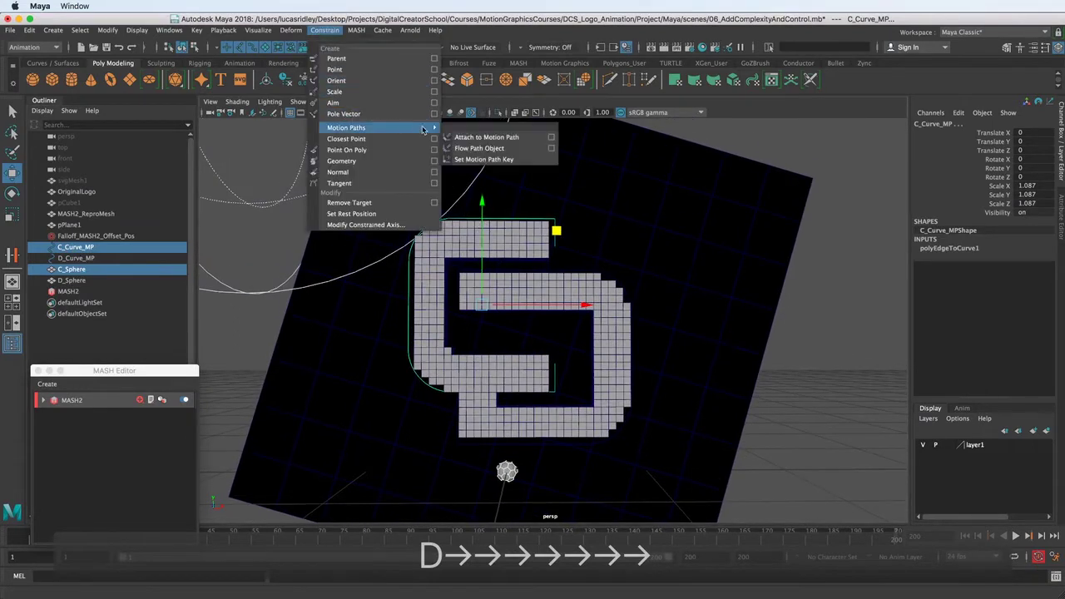
left_click(491, 136)
middle_click_drag(593, 258, 591, 282, "alt")
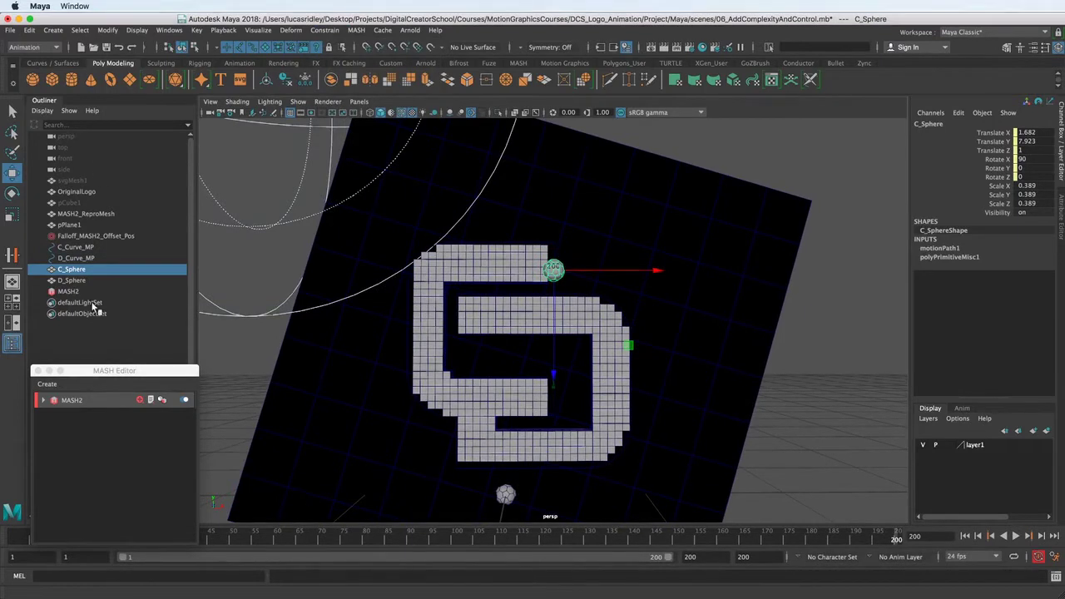
Play and scrub the animation to examine how C_Sphere travels along its curve and where it ends near frame 200.
left_click_drag(94, 371, 87, 318)
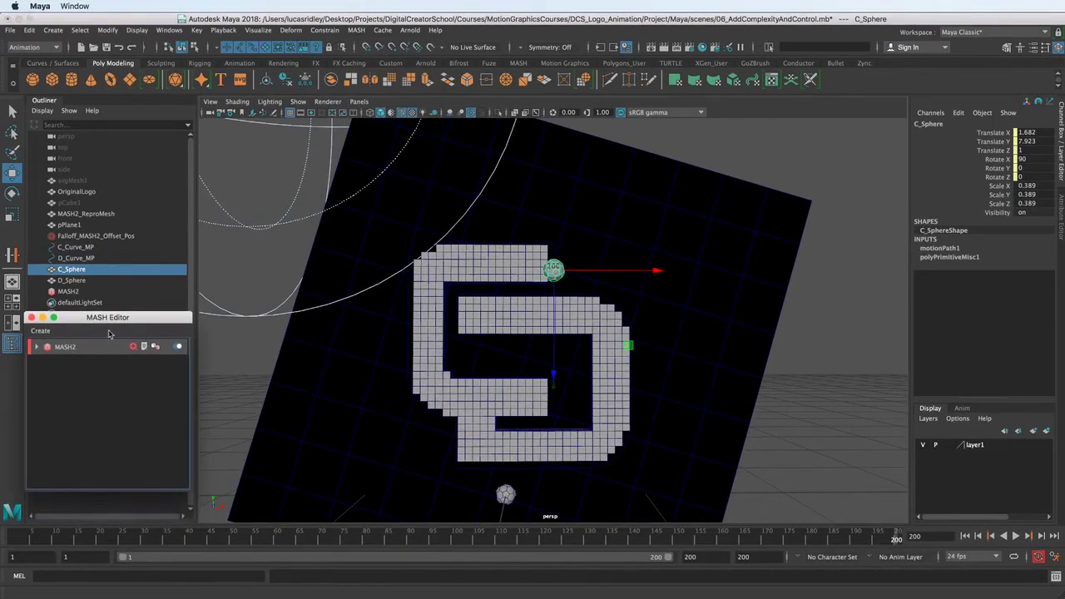
key("alt+v")
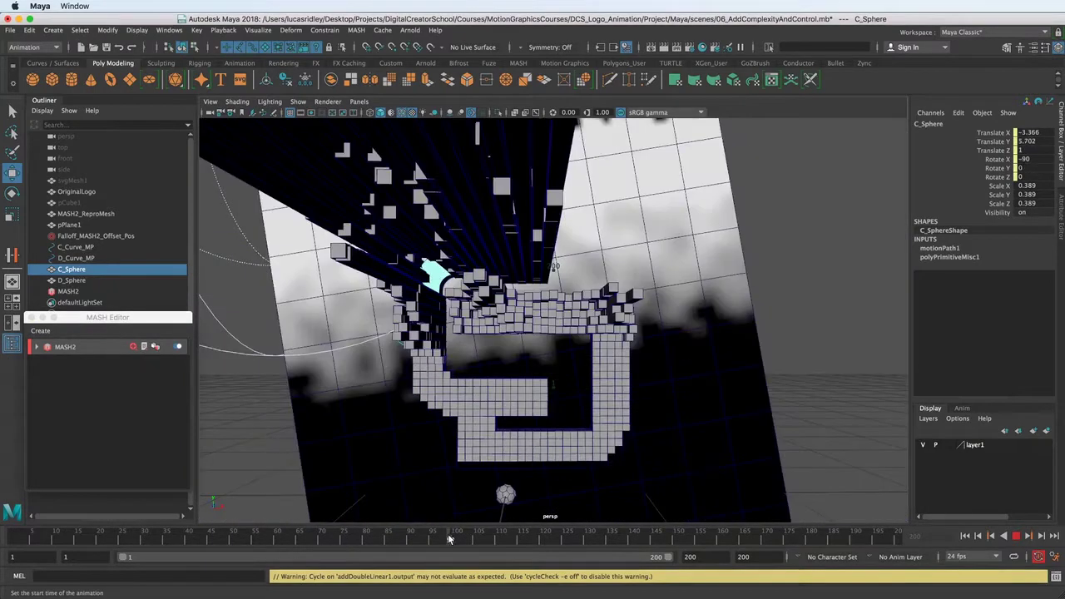
left_click_drag(449, 535, 629, 526)
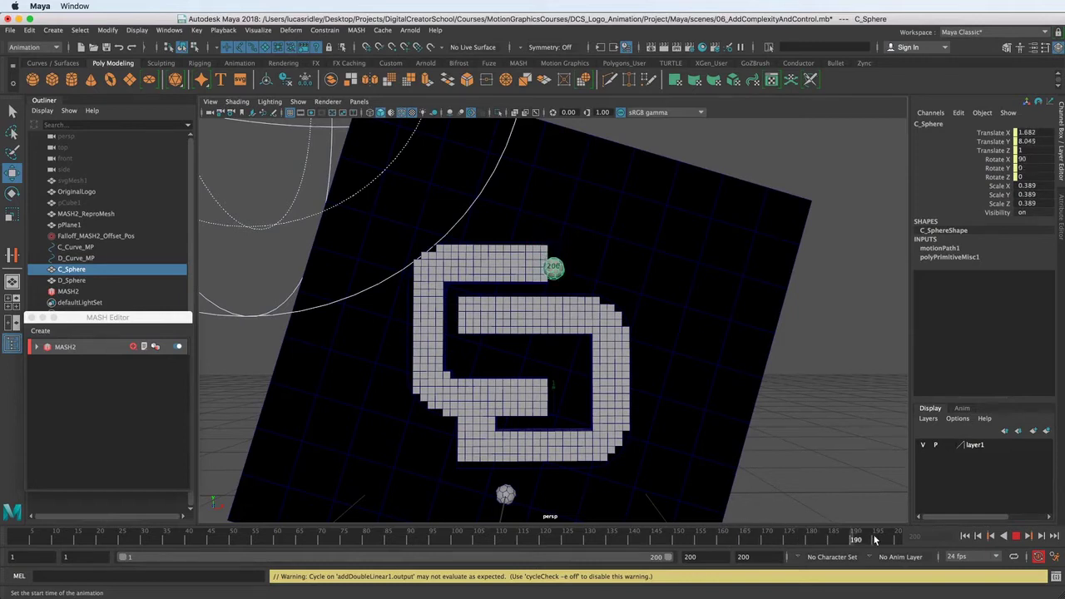
middle_click_drag(591, 314, 607, 382, "alt")
right_click_drag(607, 382, 584, 433, "alt")
middle_click_drag(583, 433, 581, 411, "alt")
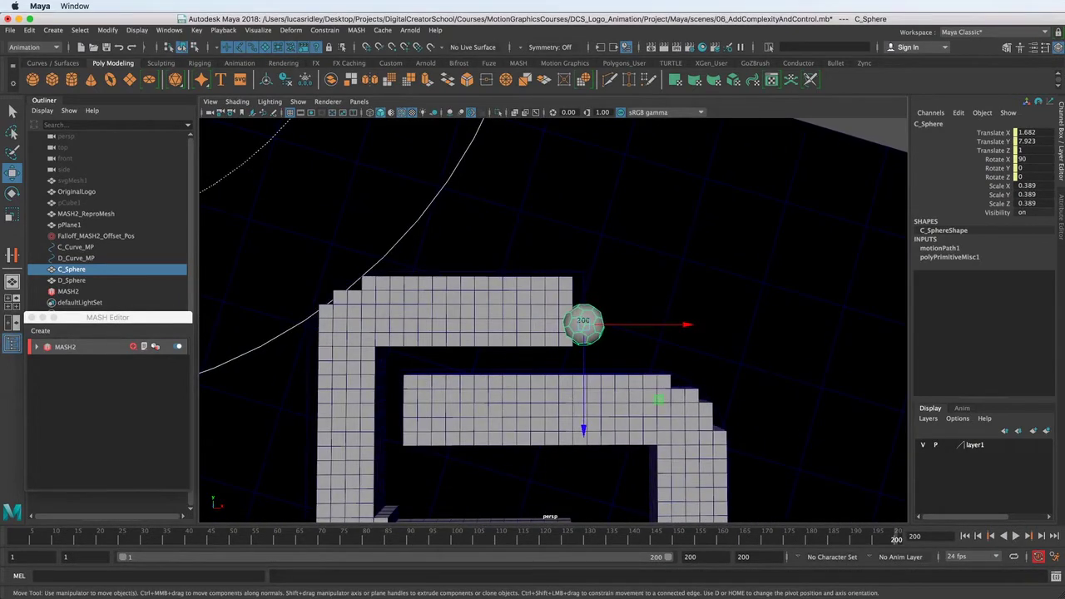
key("alt+v")
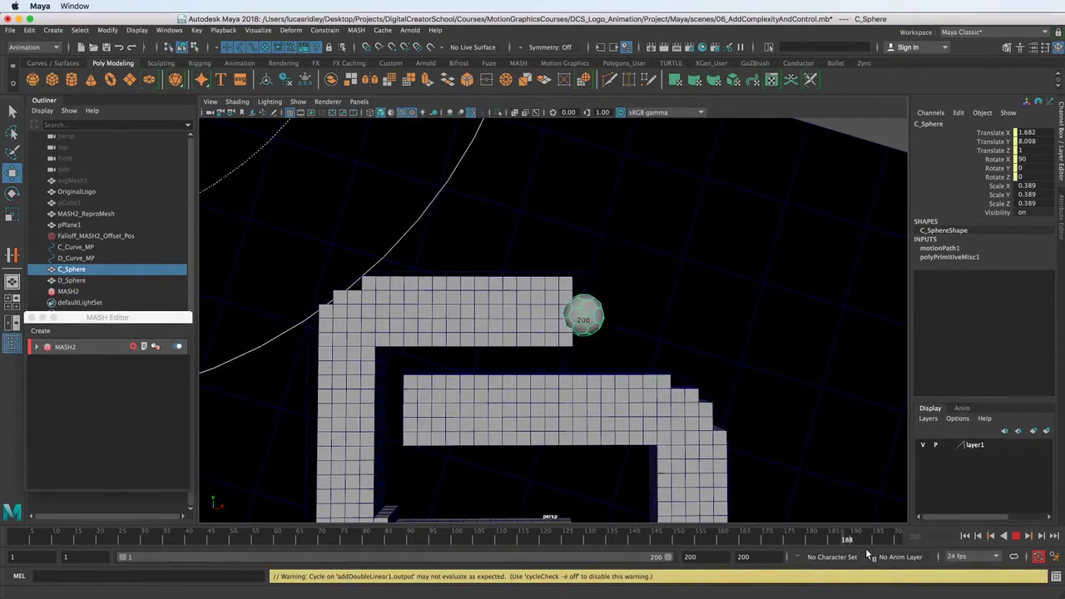
key("alt+v")
Select C_Sphere and D_Sphere together and scale both down uniformly to about 0.246.
left_click(72, 280, "ctrl")
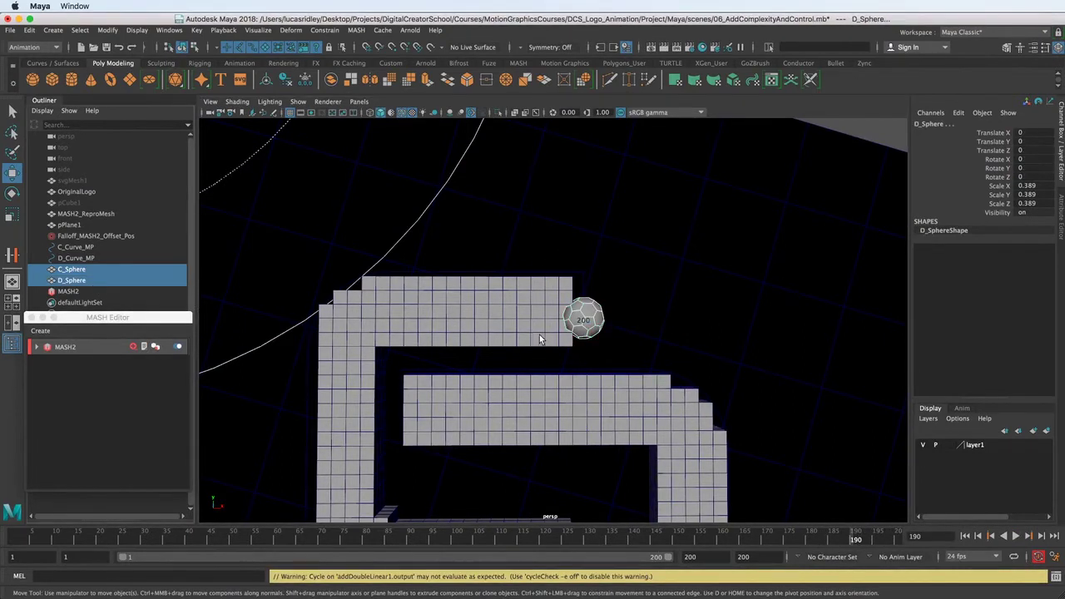
key("r")
left_click_drag(577, 326, 533, 332, "alt")
left_click_drag(526, 423, 520, 432)
middle_click_drag(541, 292, 542, 395, "alt")
middle_click_drag(575, 262, 572, 296, "alt")
middle_click_drag(534, 337, 534, 251, "alt")
left_click_drag(516, 491, 519, 489)
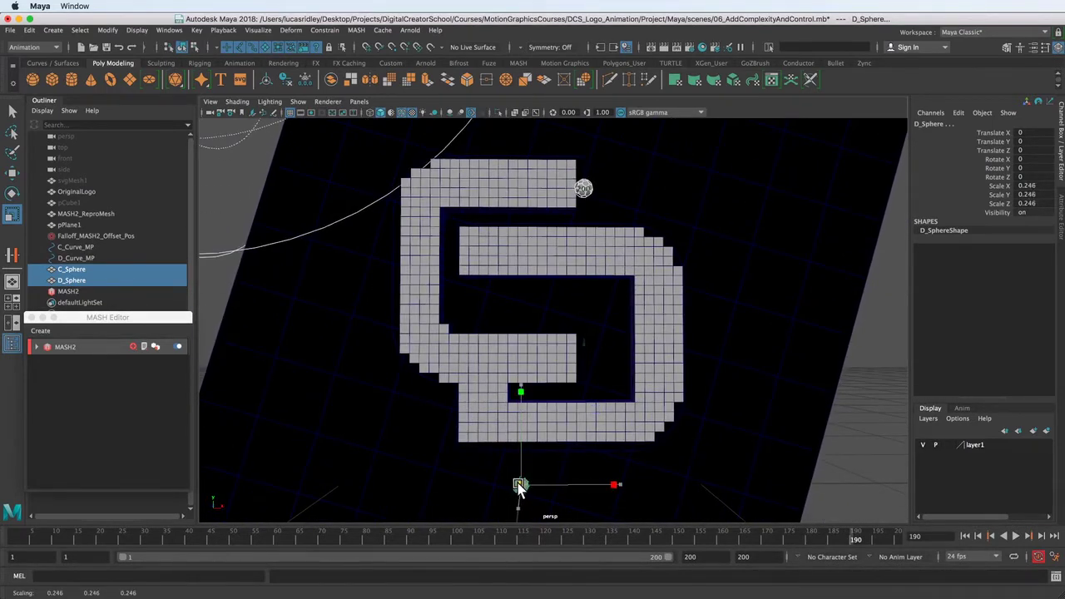
Move the last control vertex of C_Curve_MP down to the lower corner of the C's upper arm.
middle_click_drag(487, 245, 488, 343, "alt")
middle_click_drag(461, 302, 430, 334, "alt")
right_click_drag(441, 353, 693, 415, "alt")
left_click(555, 229)
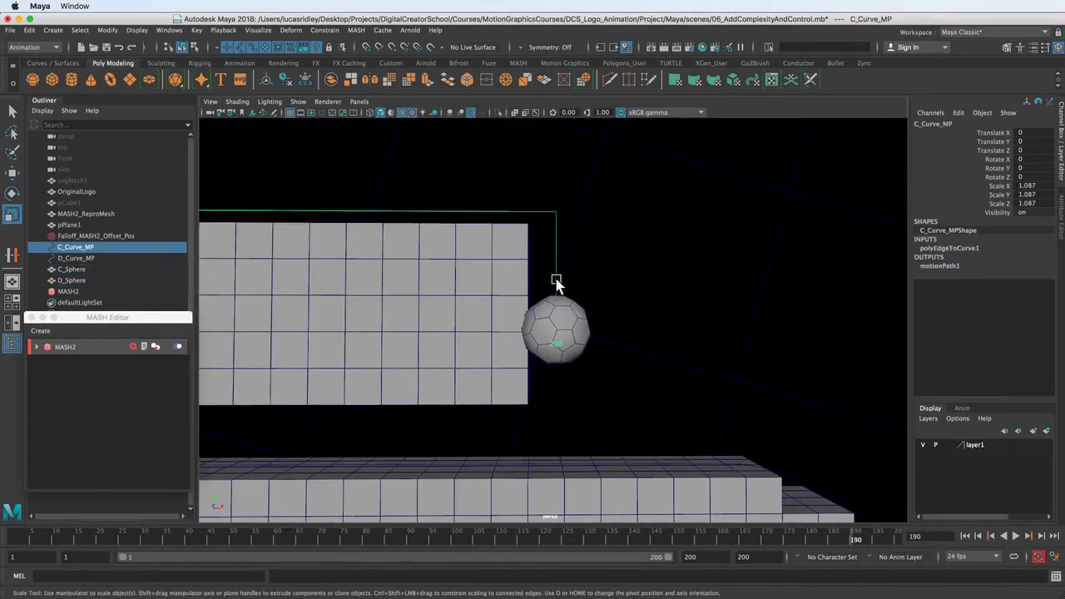
right_click_drag(557, 281, 520, 286)
middle_click_drag(536, 313, 510, 263, "alt")
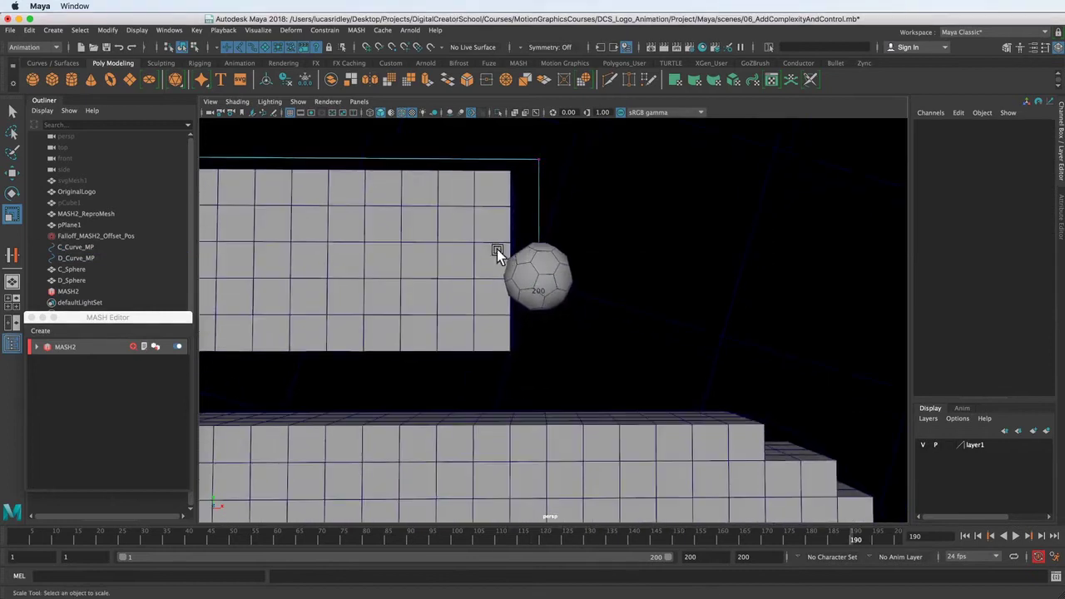
left_click_drag(510, 263, 563, 314)
key("w")
left_click_drag(539, 239, 545, 303)
middle_click_drag(479, 288, 633, 291, "alt")
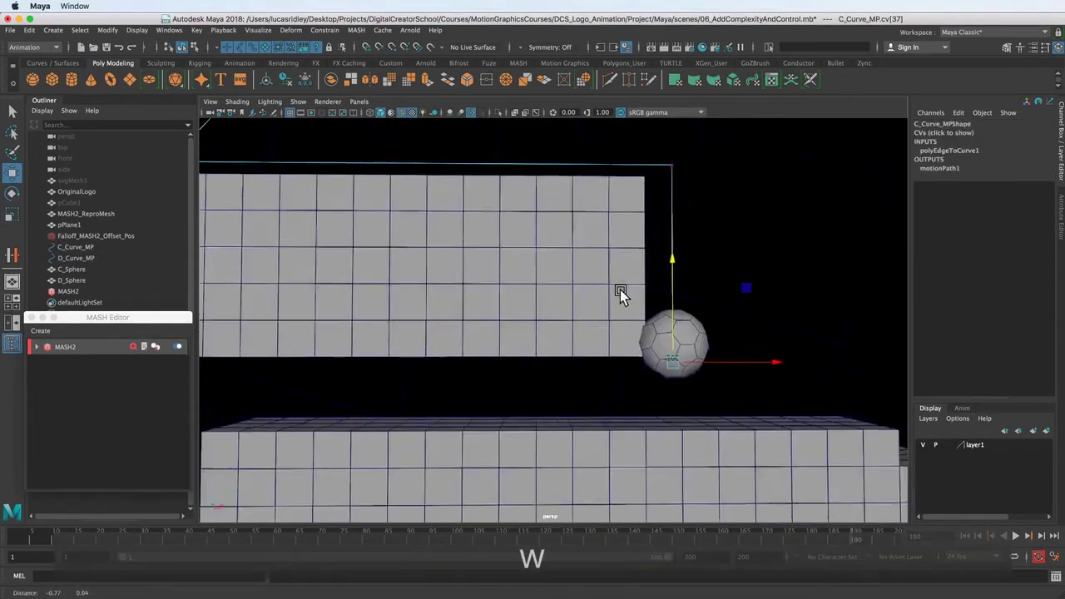
Raise the first control vertex of C_Curve_MP to the upper edge of the C's lower arm and return to object selection.
right_click_drag(634, 290, 466, 298, "alt")
middle_click_drag(455, 297, 693, 242, "alt")
middle_click_drag(503, 478, 498, 150, "alt")
key("f")
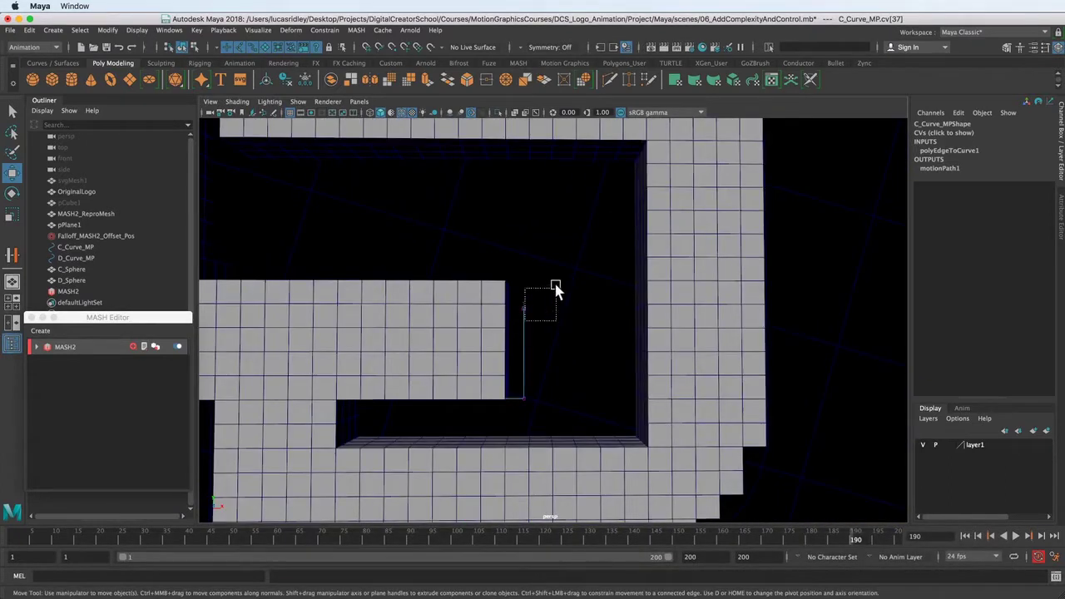
left_click_drag(556, 287, 511, 308)
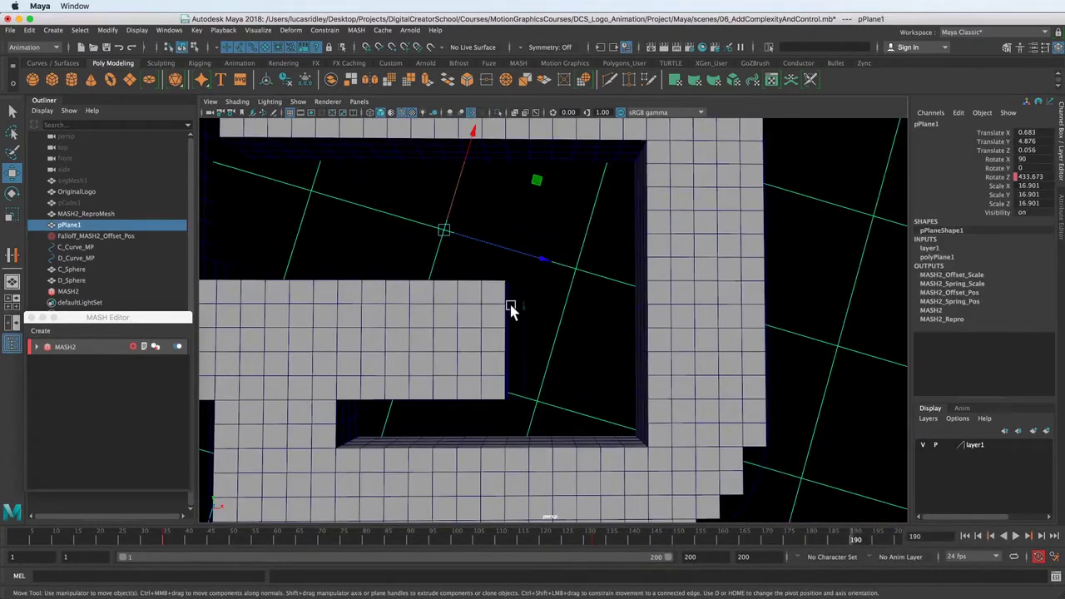
left_click(523, 322)
right_click(525, 323)
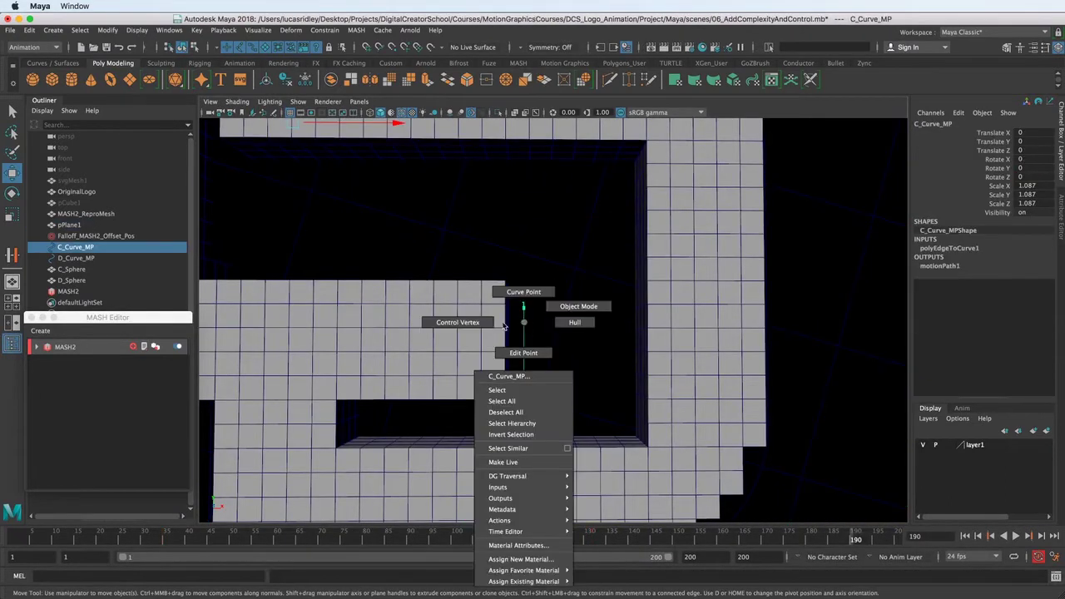
left_click(422, 324)
key("w")
left_click(523, 307)
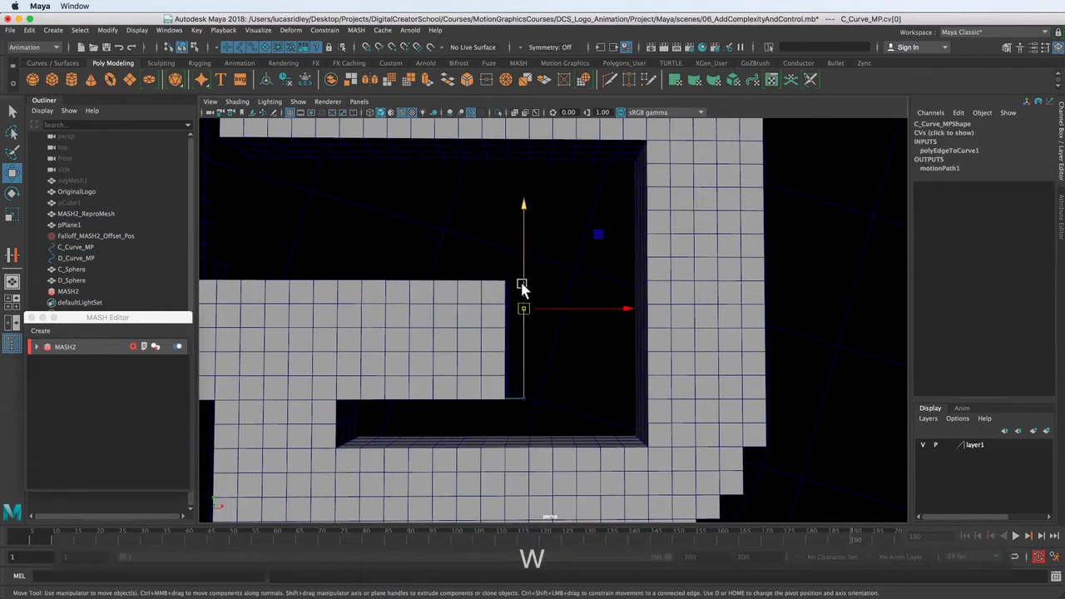
left_click_drag(523, 287, 522, 260)
middle_click_drag(539, 273, 575, 349, "alt")
right_click_drag(576, 348, 422, 345, "alt")
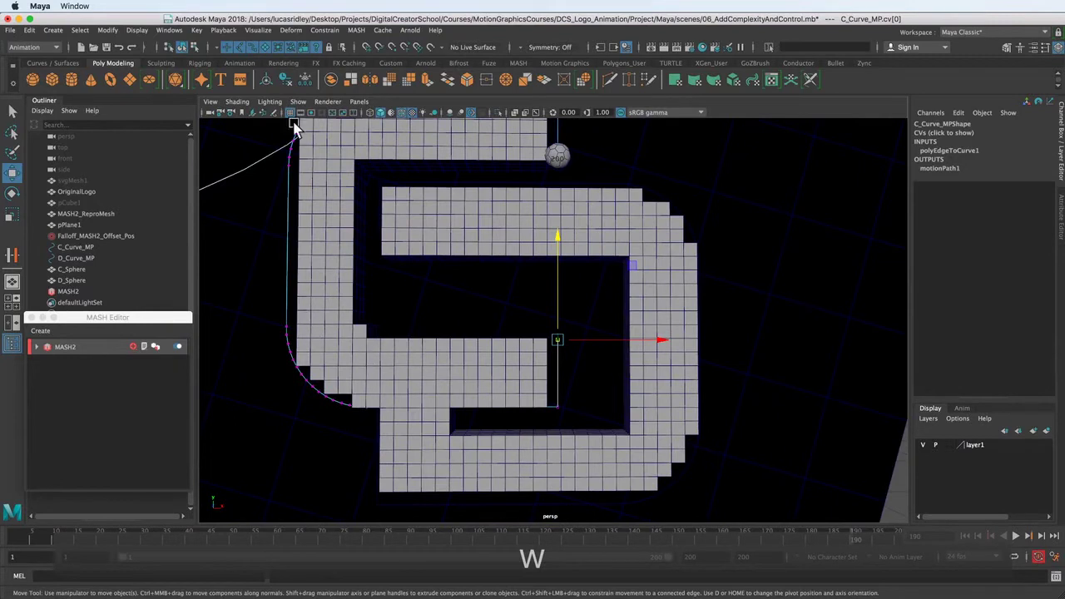
left_click(182, 48)
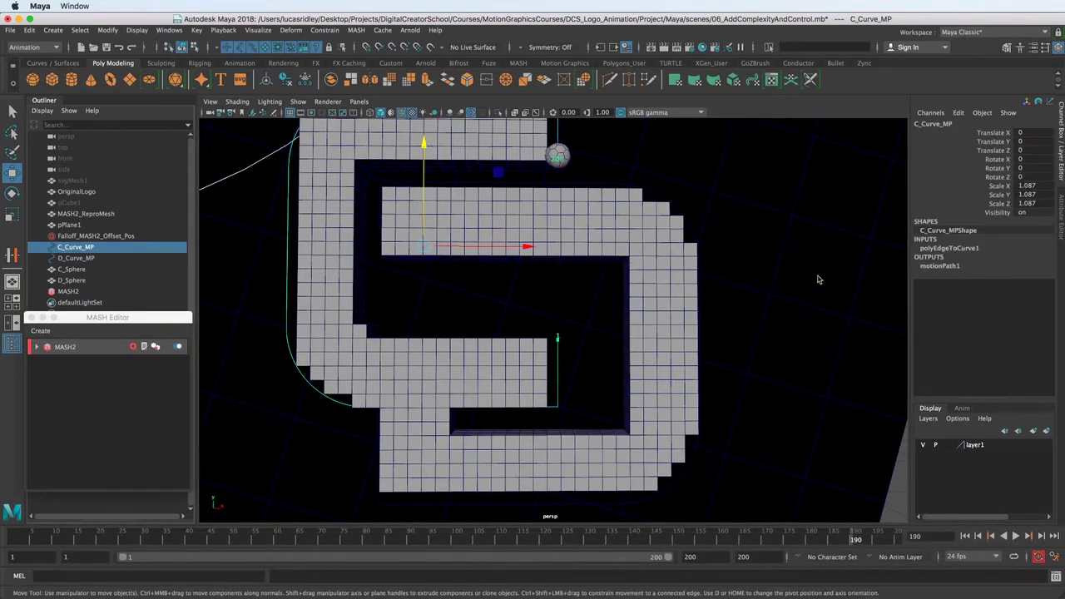
Open the Graph Editor on the U Value curve of C_Curve_MP's motionPath1 and move its window clear of the logo.
left_click(940, 265)
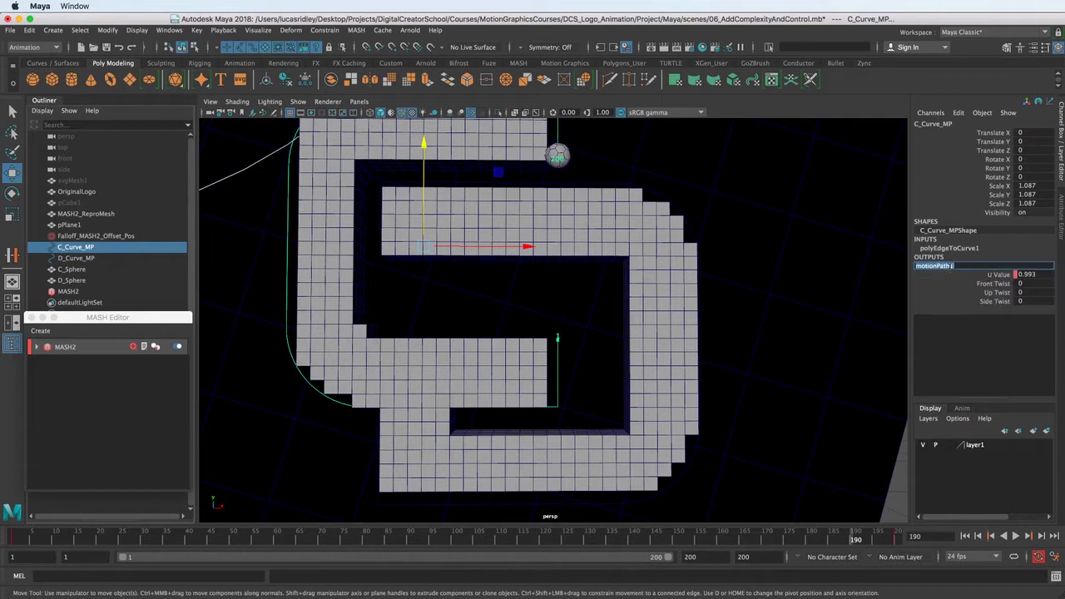
left_click(998, 275)
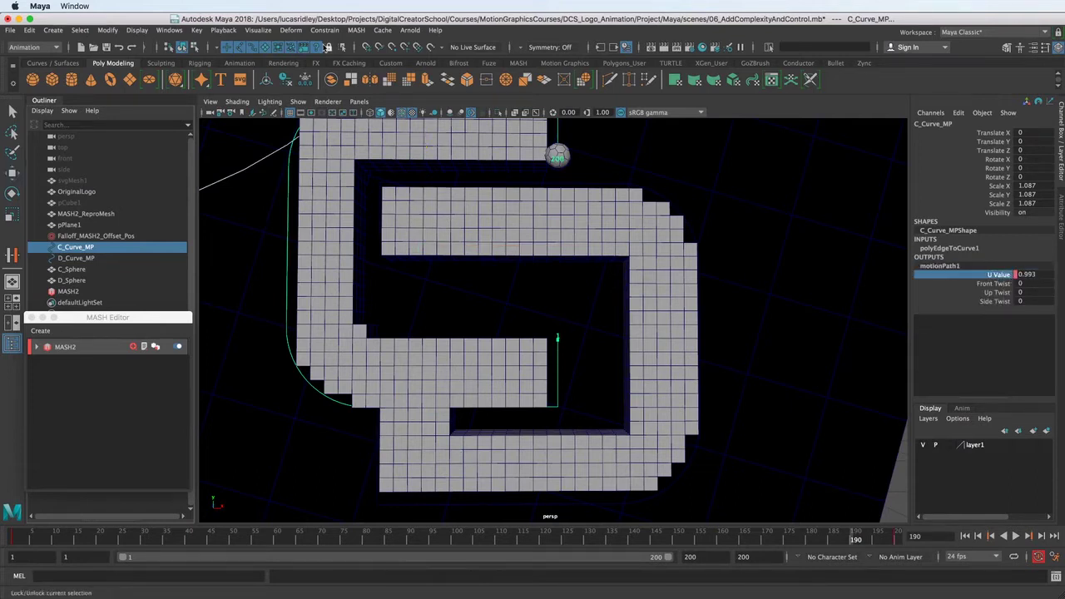
left_click(169, 30)
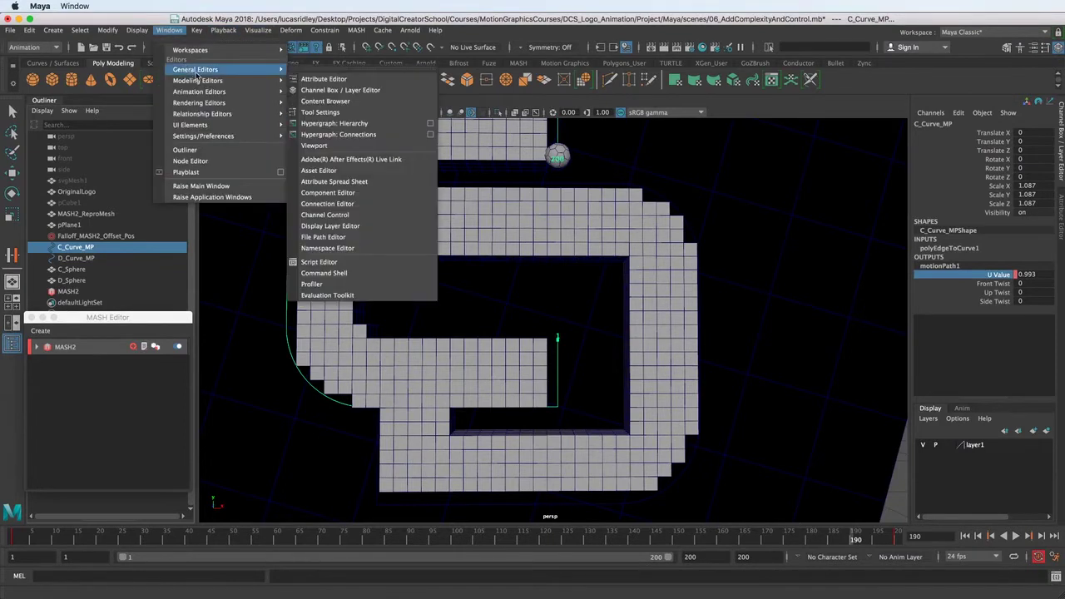
mouse_move(284, 94)
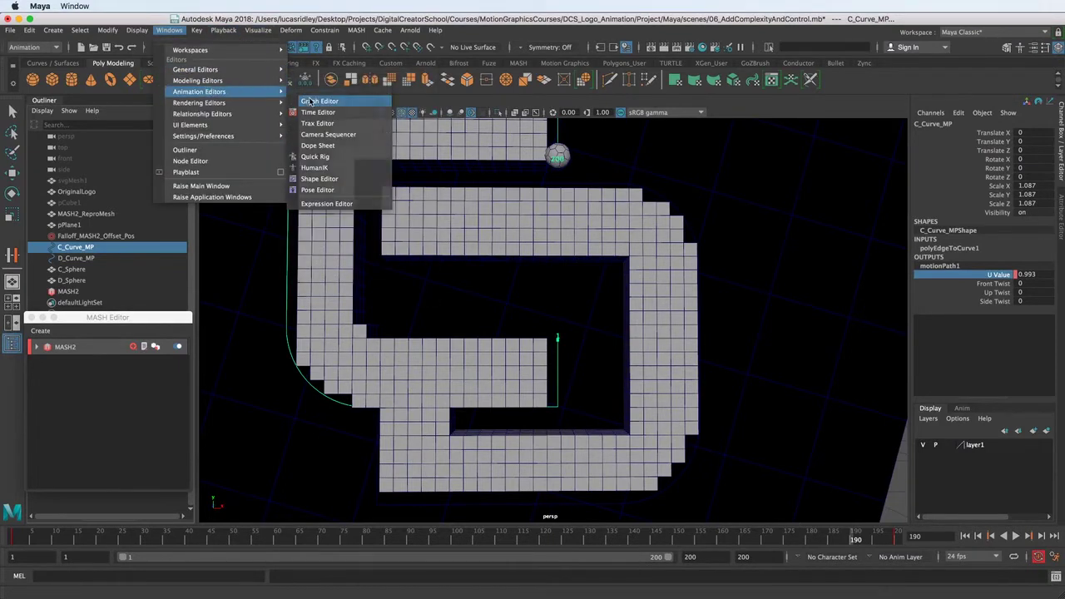
left_click(319, 101)
left_click_drag(924, 84, 891, 18)
left_click_drag(592, 400, 506, 401, "alt")
Switch to QuickTime Player, scrub slapCompDCSlogo.mp4 to examine where the spheres start and travel, and return to Maya.
key("super+Tab")
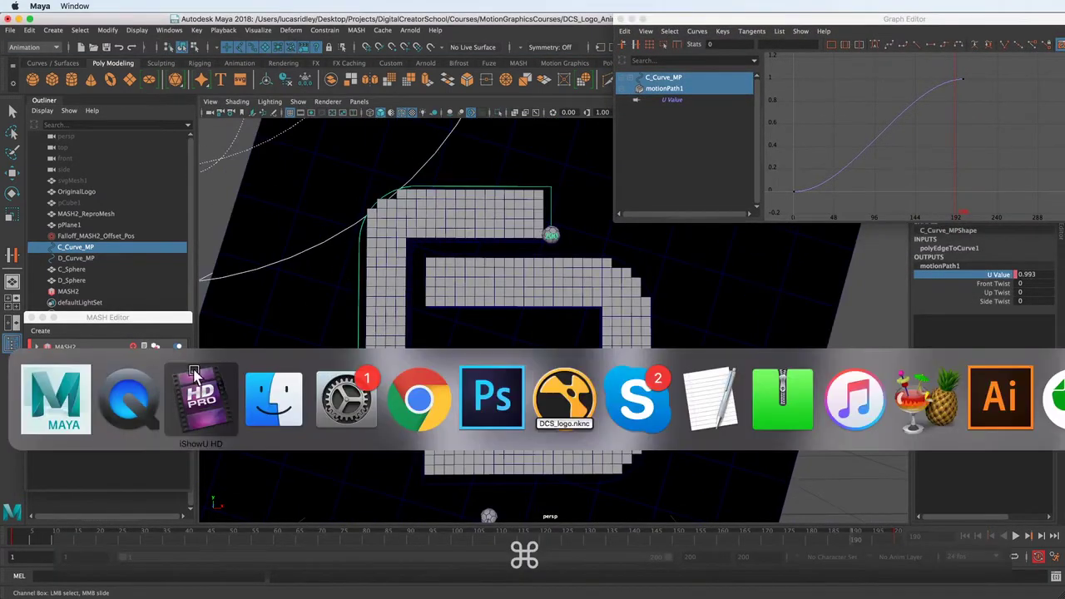
left_click(148, 405)
left_click_drag(511, 529, 535, 525)
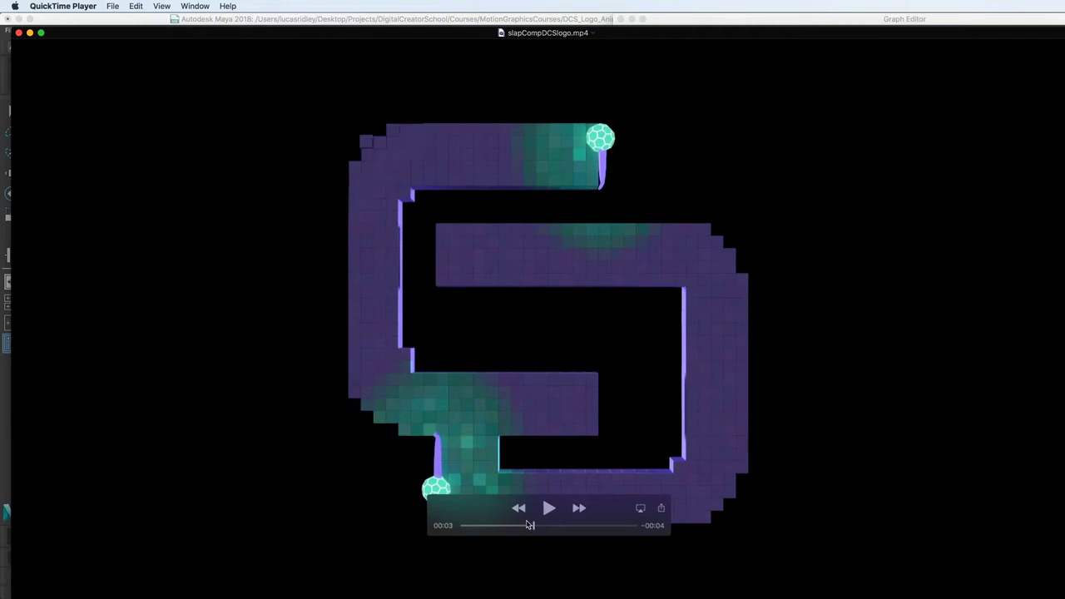
left_click_drag(528, 524, 520, 525)
key("super+Tab")
Play the animation up to frame 115 to compare C_Sphere's travel direction with the reference.
middle_click_drag(540, 248, 537, 279, "alt")
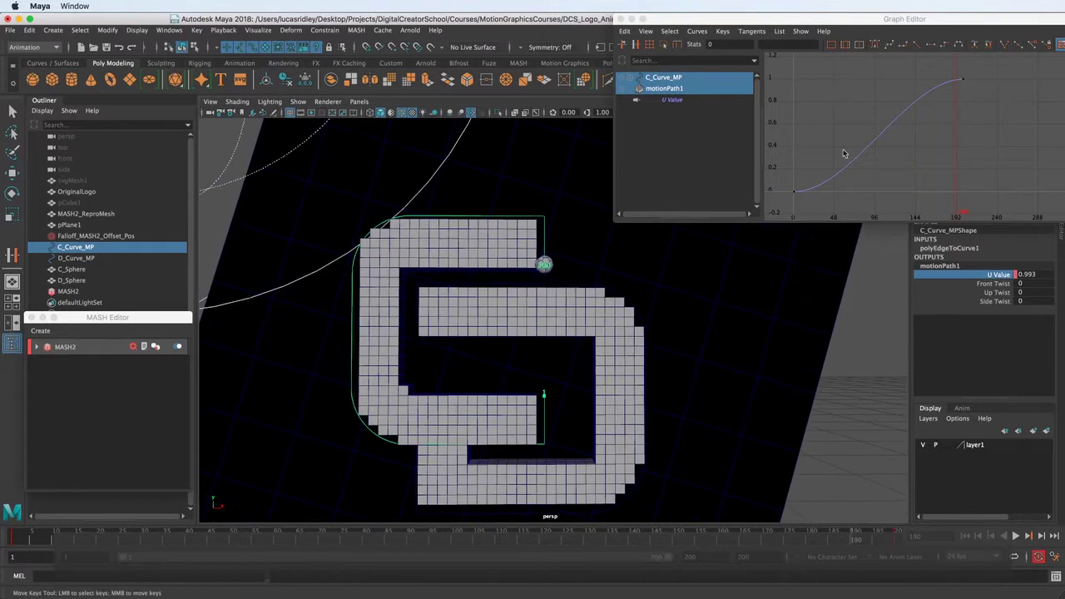
left_click(310, 541)
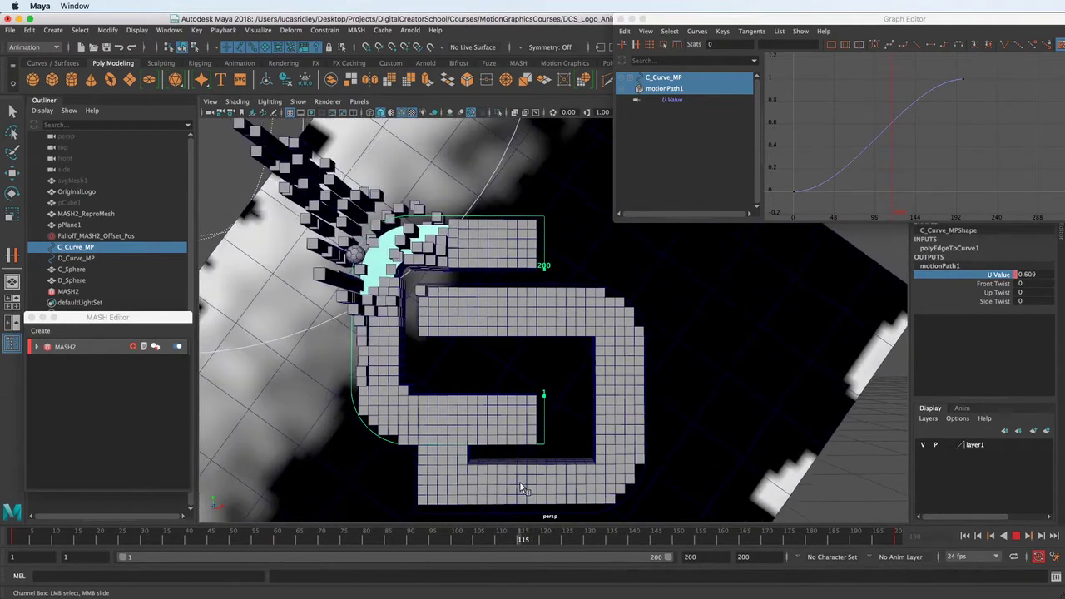
middle_click_drag(900, 144, 901, 126, "alt")
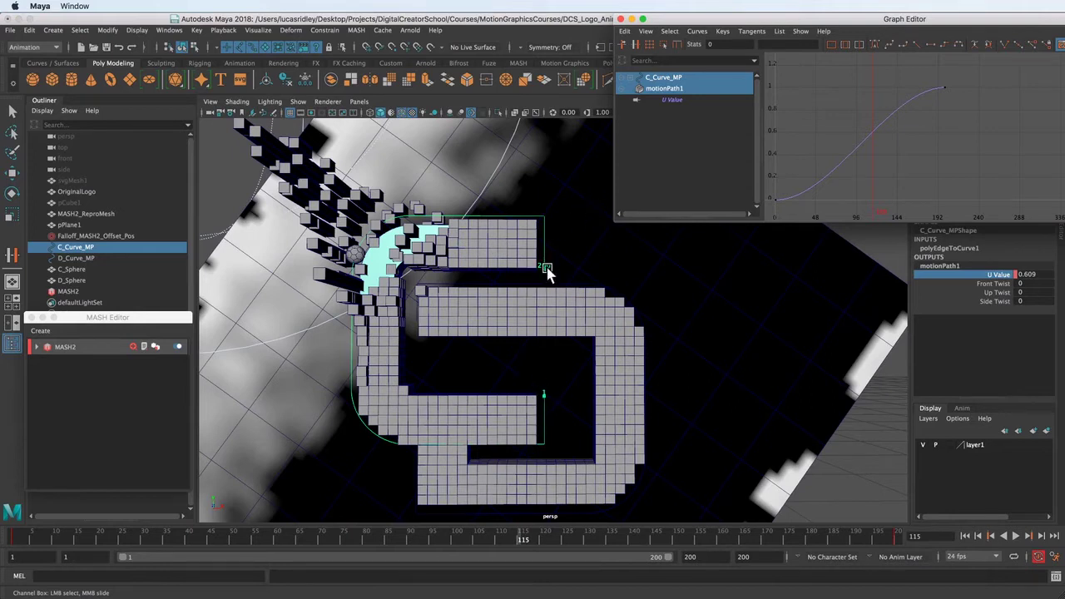
Select C_Curve_MP and reverse its direction with the Modeling curve commands.
left_click(86, 247)
key("w")
left_click(34, 47)
left_click(34, 53)
left_click(352, 30)
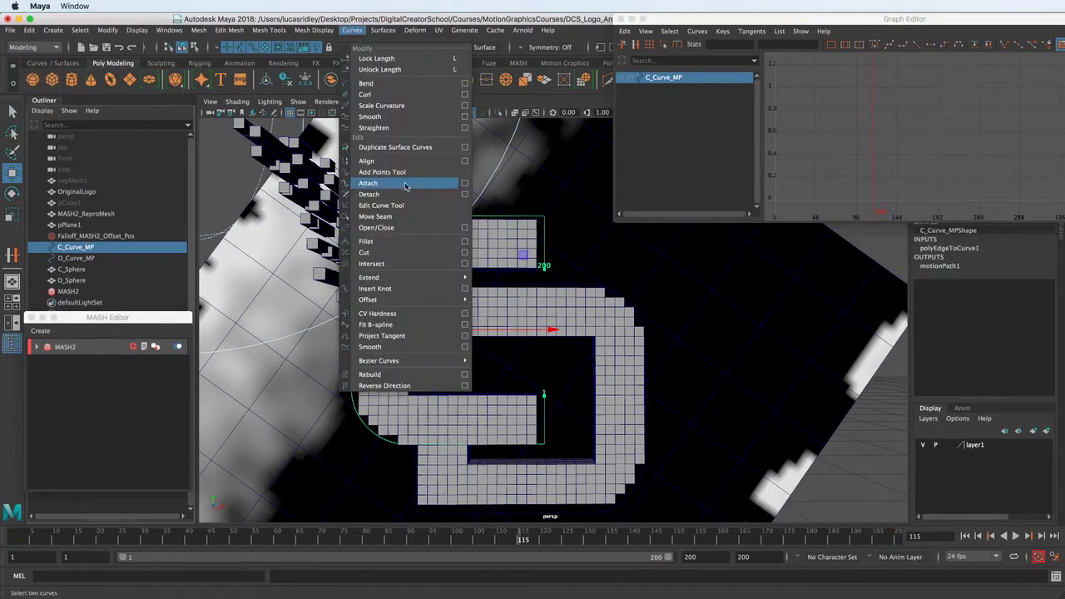
left_click(403, 386)
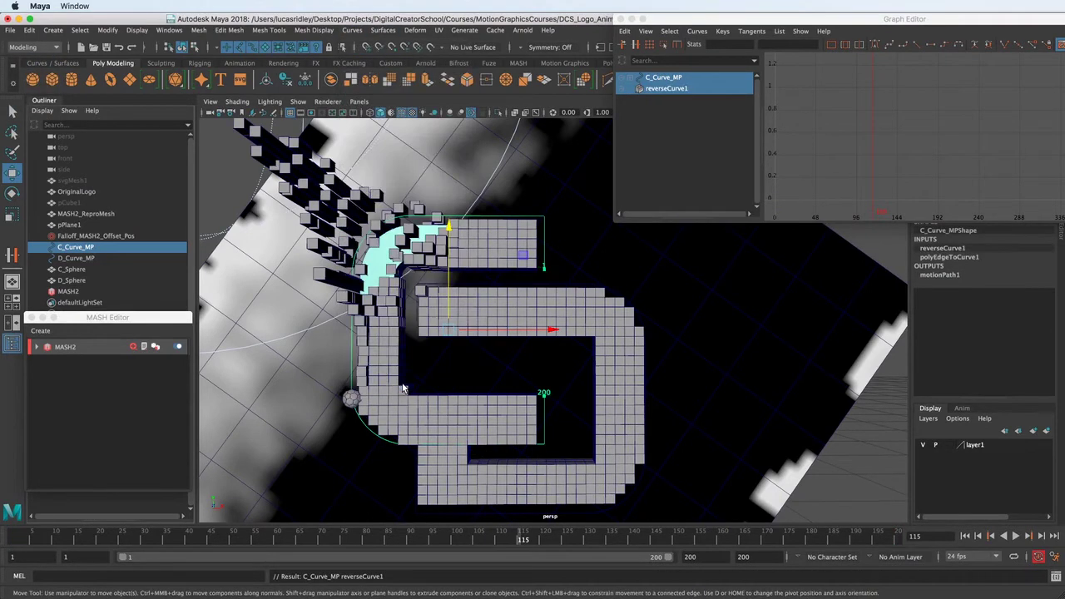
Scrub and play the animation to frame 120 to examine C_Sphere's motion on the reversed curve.
left_click_drag(433, 539, 513, 535)
key("alt+v")
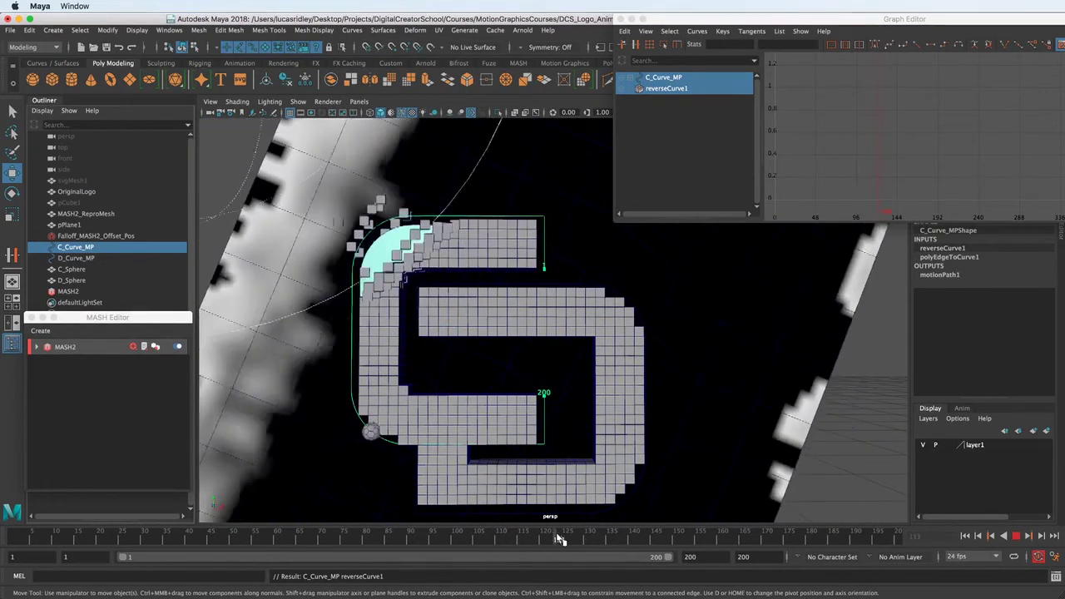
left_click_drag(541, 537, 542, 537)
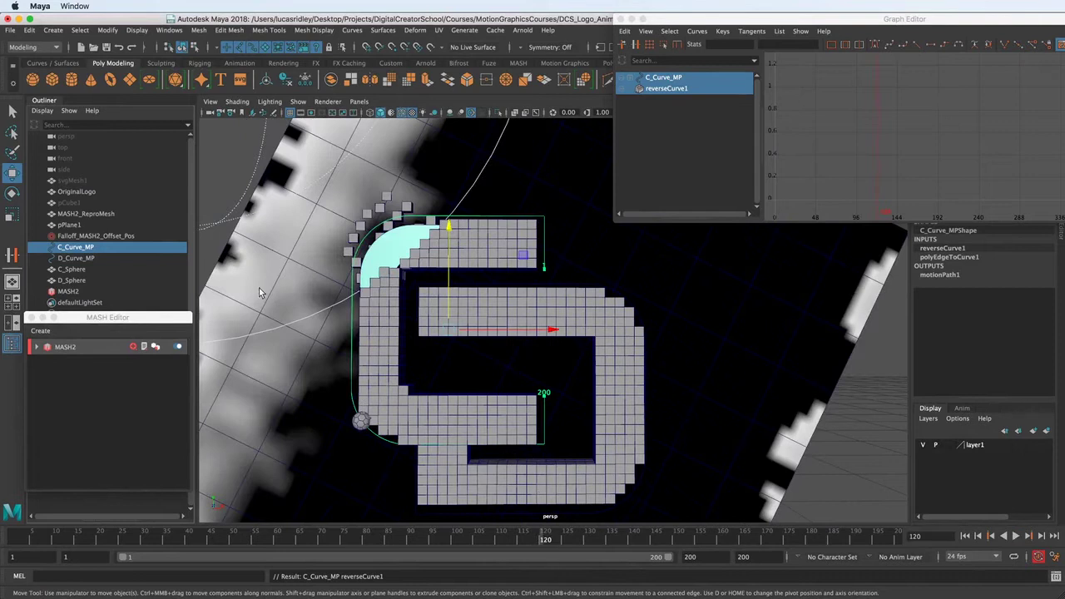
Move the first U Value key of motionPath1 to frame 120 in the Graph Editor.
left_click(941, 275)
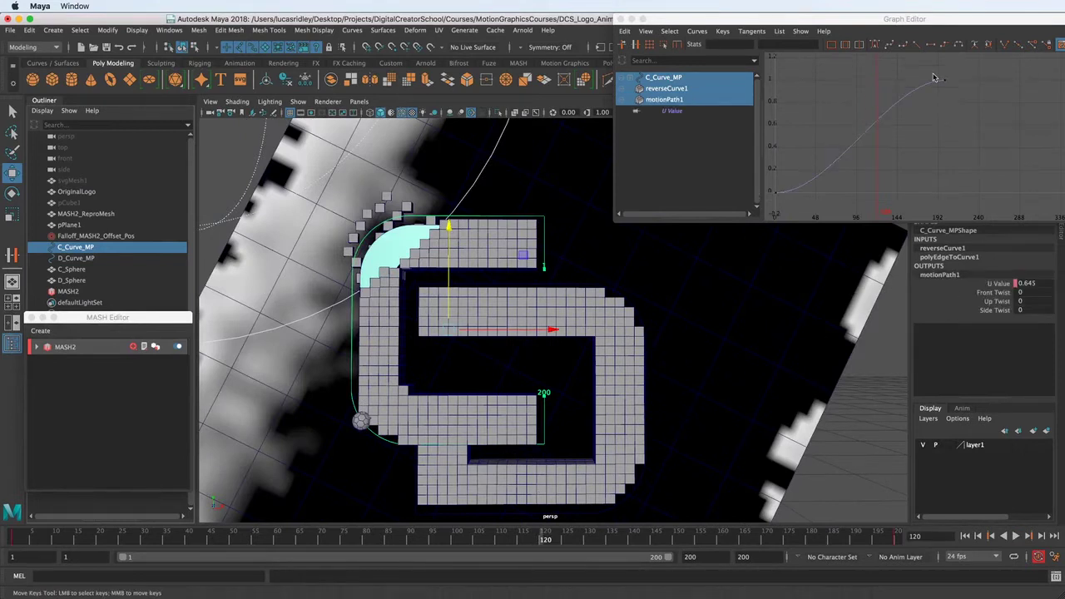
middle_click_drag(795, 167, 815, 172, "alt")
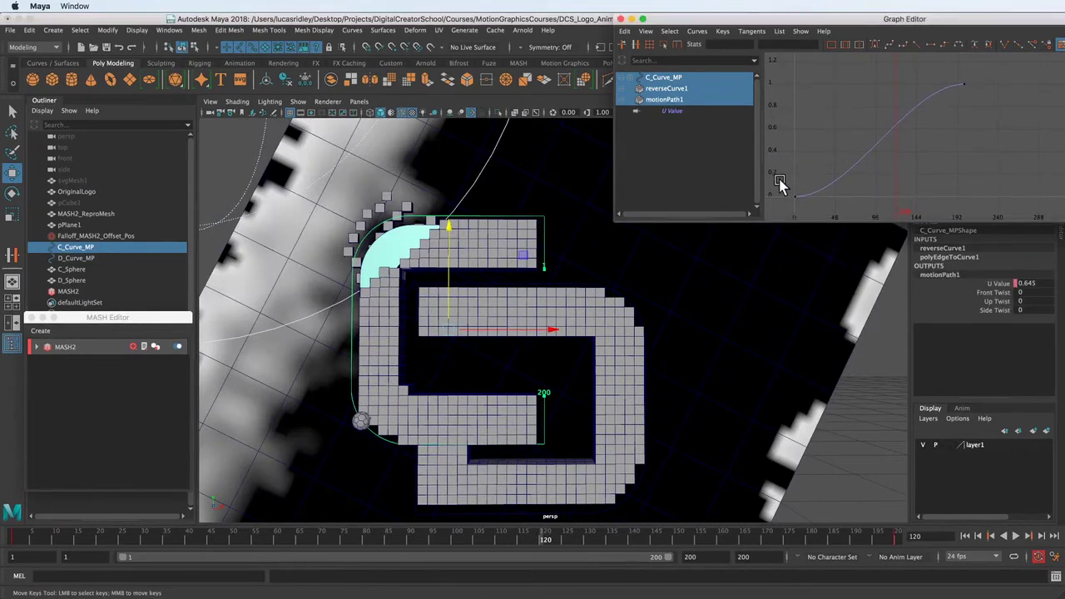
left_click_drag(831, 205, 835, 206)
key("w")
middle_click_drag(812, 208, 914, 202)
right_click_drag(888, 196, 918, 181, "alt")
middle_click_drag(907, 173, 957, 154, "alt")
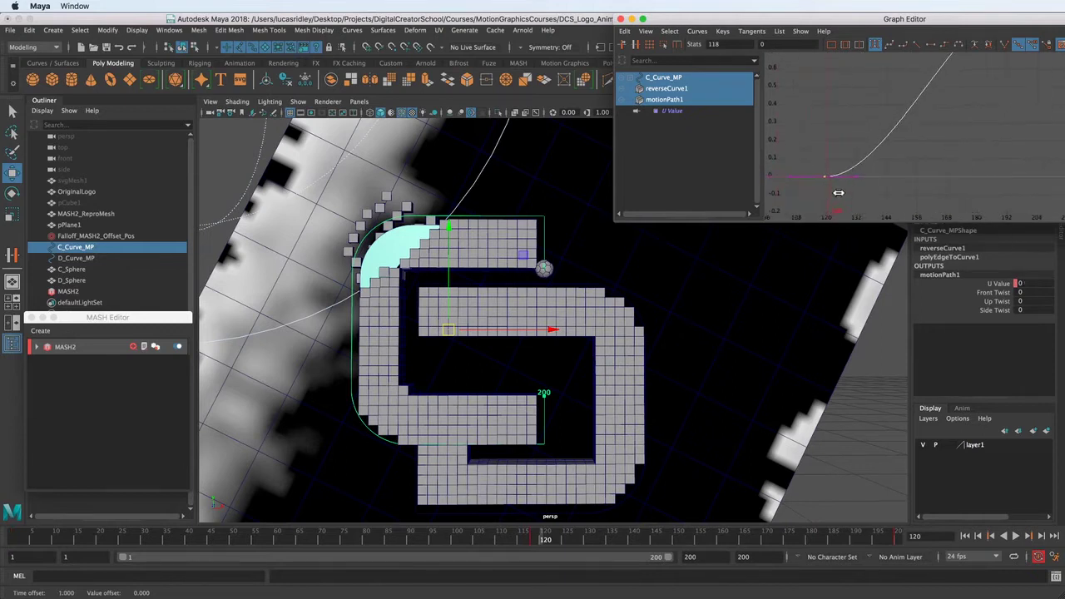
middle_click_drag(963, 115, 925, 173, "alt")
right_click_drag(974, 141, 906, 166, "alt")
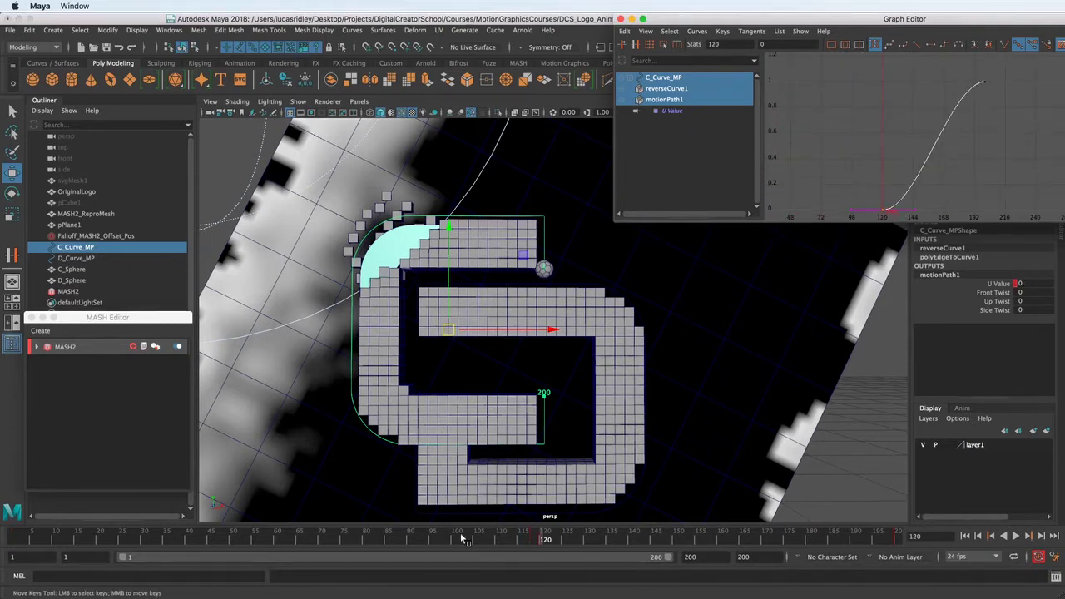
Play the animation from frame 120 to check C_Sphere's new timing and return to frame 120.
left_click(539, 542)
key("alt+v")
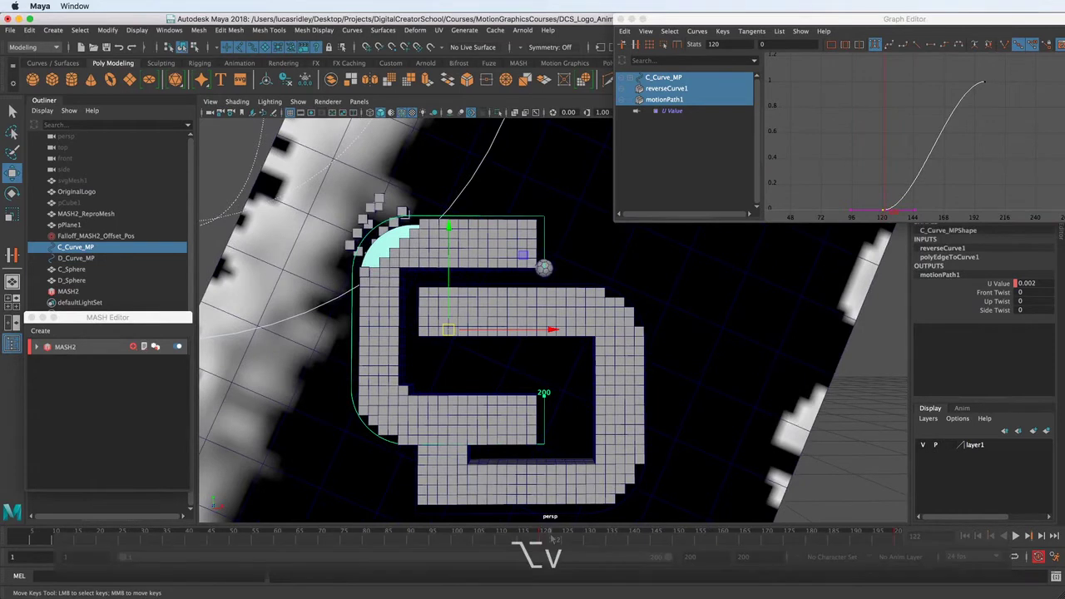
key("alt+v")
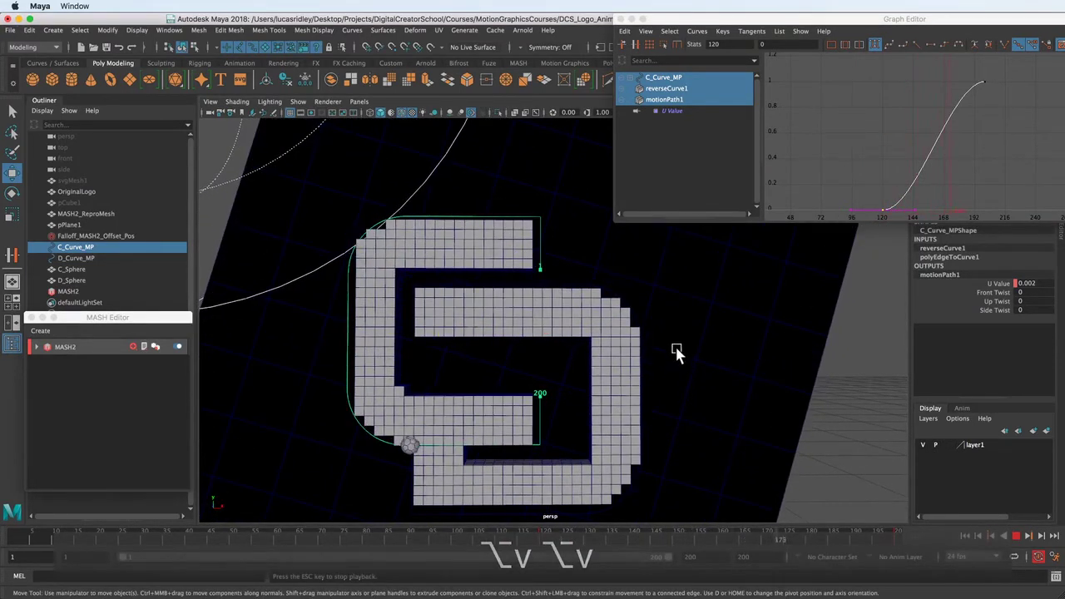
key("Escape")
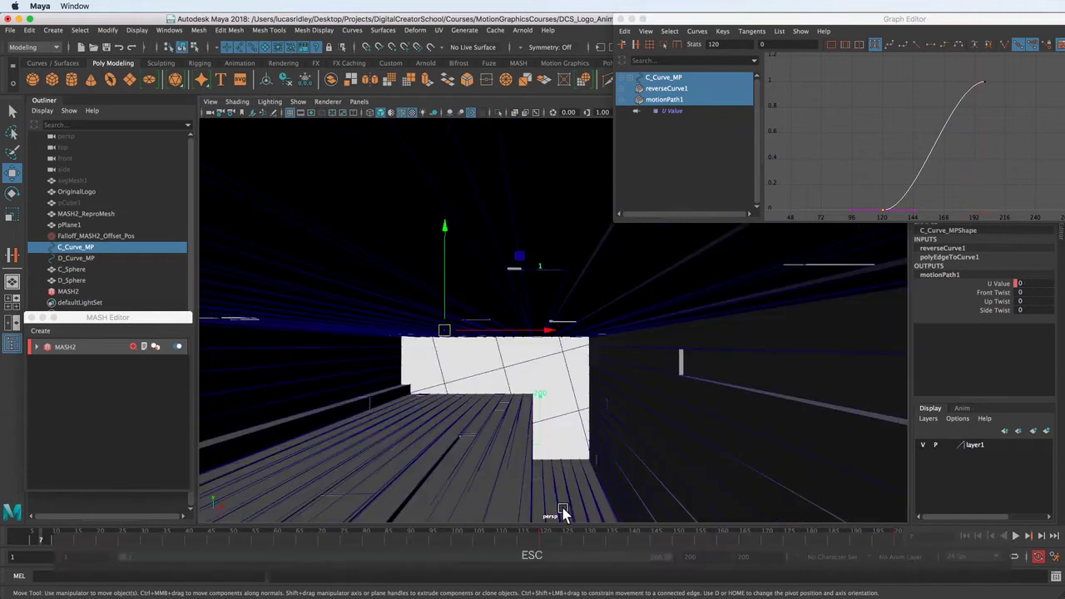
left_click(548, 537)
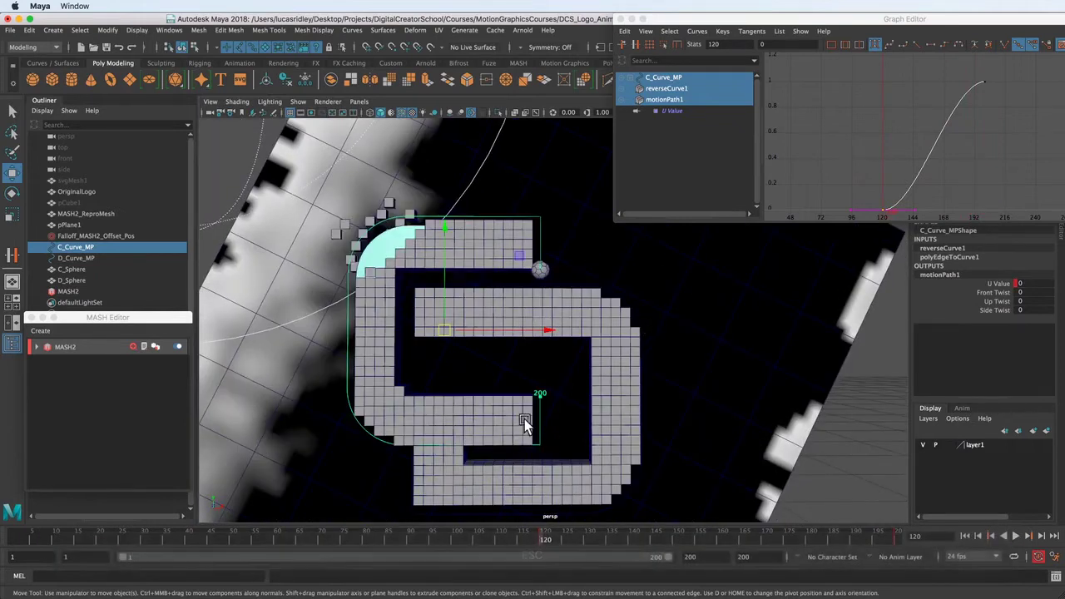
Attach D_Sphere to D_Curve_MP as a motion path over frames 120 to 200 and reverse the curve's direction.
middle_click_drag(479, 422, 495, 361, "alt")
right_click_drag(494, 361, 515, 415, "alt")
middle_click_drag(460, 395, 492, 403, "alt")
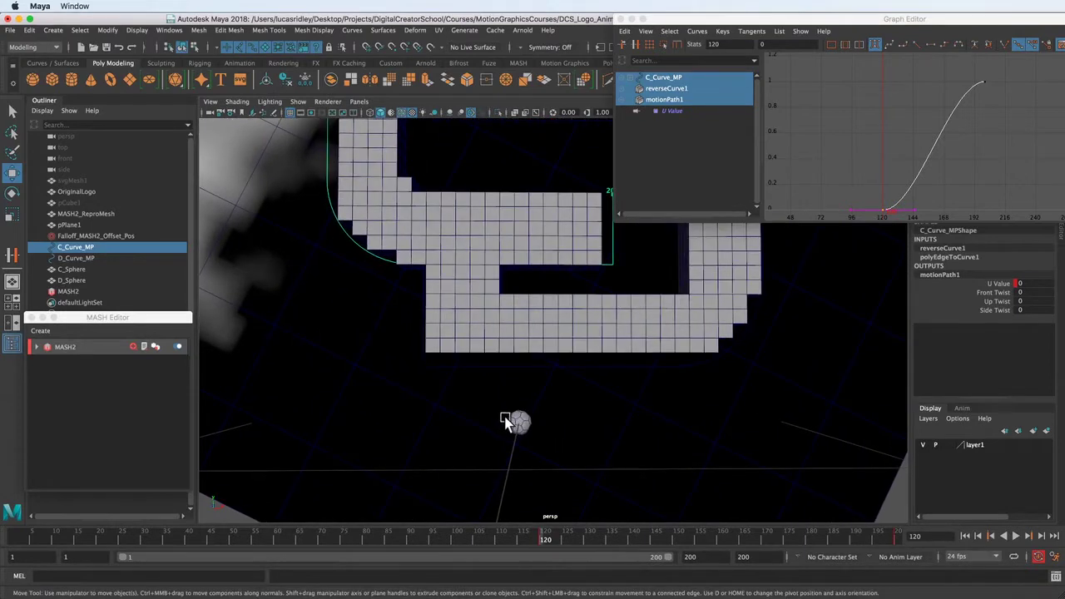
left_click(511, 422)
left_click(503, 367, "shift")
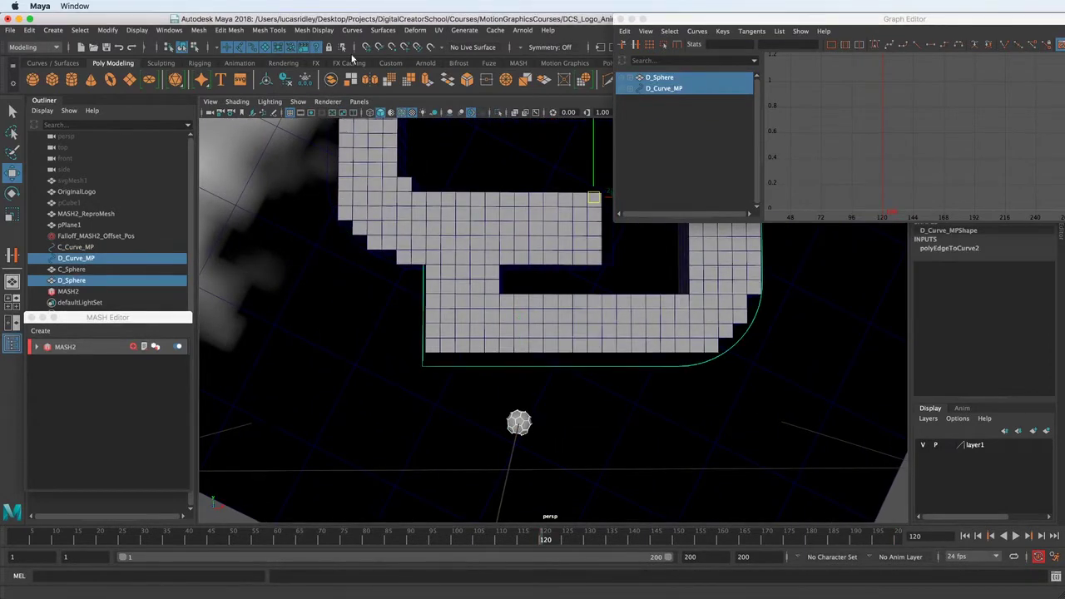
left_click(33, 47)
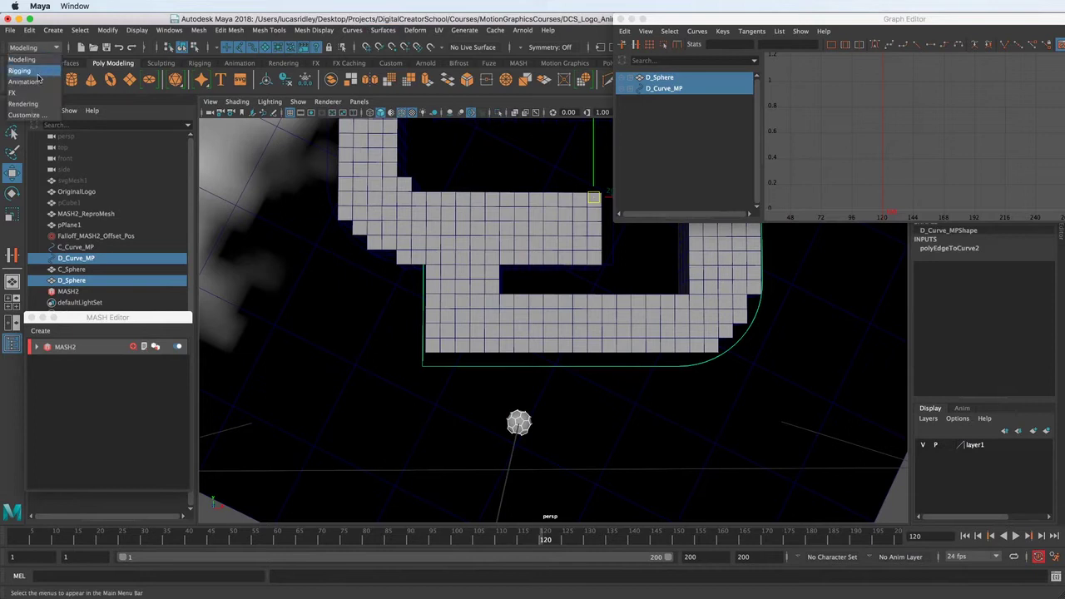
left_click(33, 82)
left_click(325, 30)
mouse_move(400, 128)
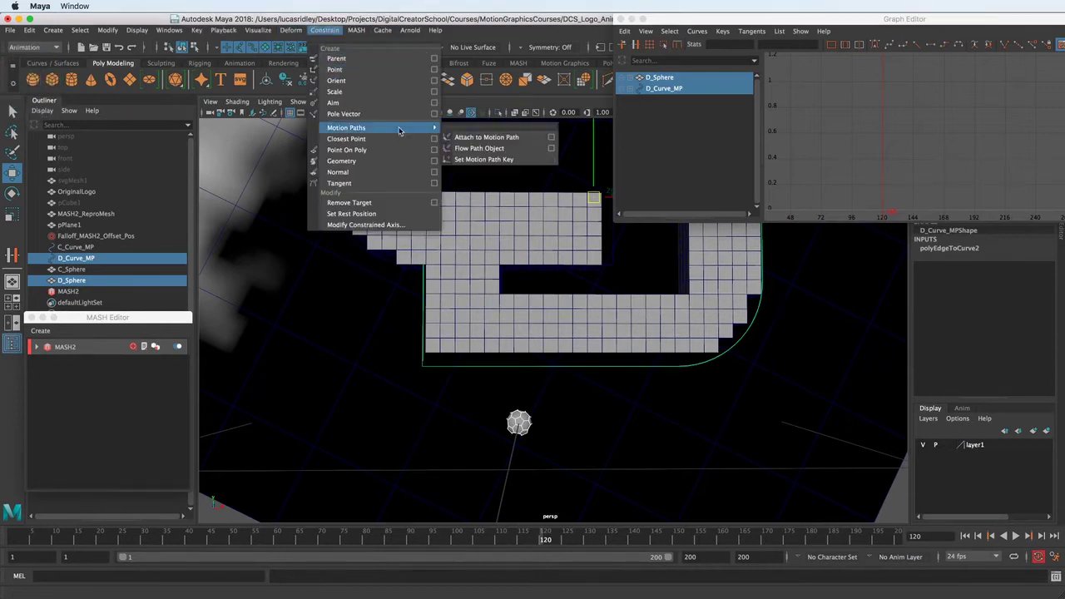
left_click(478, 131)
middle_click_drag(594, 325, 590, 356, "alt")
key("alt+v")
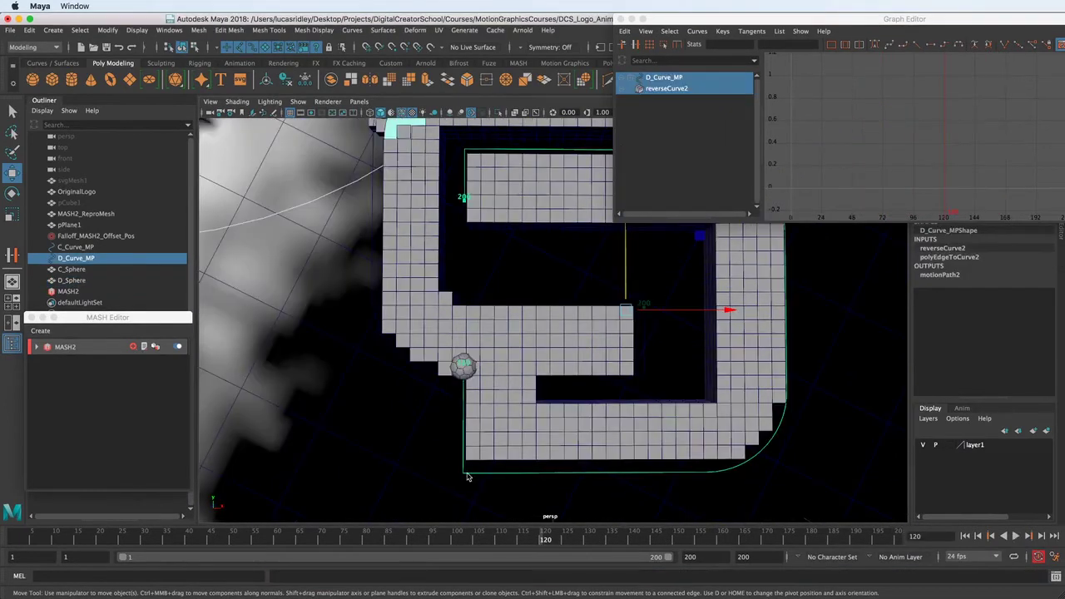
Lower the first control vertex of D_Curve_MP slightly along the D's outer edge below the C.
right_click_drag(468, 477, 464, 440)
left_click(466, 371)
key("w")
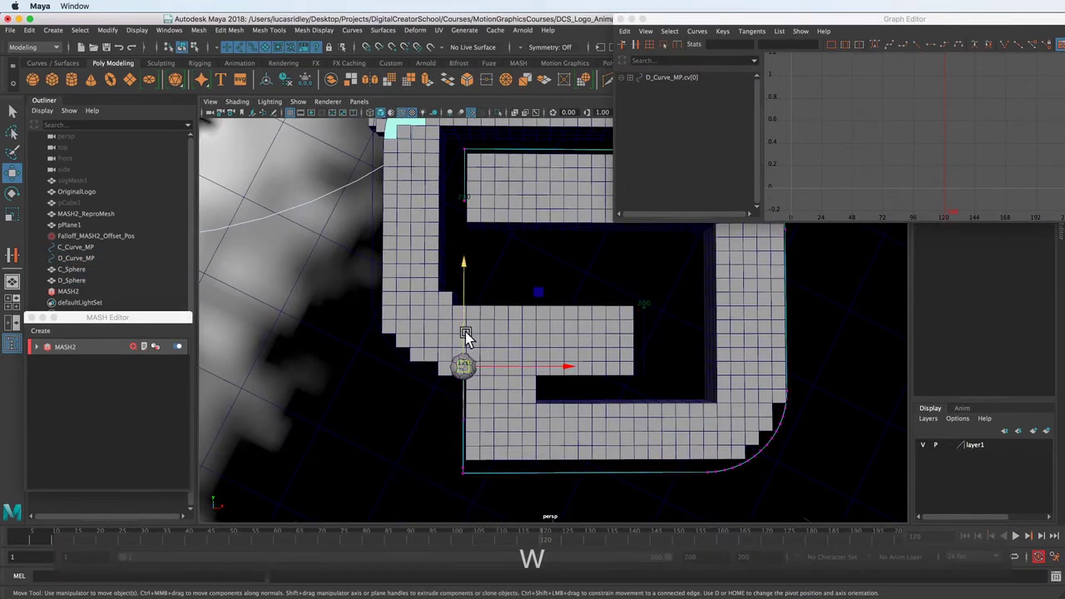
left_click_drag(466, 334, 466, 348)
mouse_move(469, 351)
middle_mouse_down("alt")
mouse_move(462, 323)
mouse_move(475, 347)
middle_mouse_up("alt")
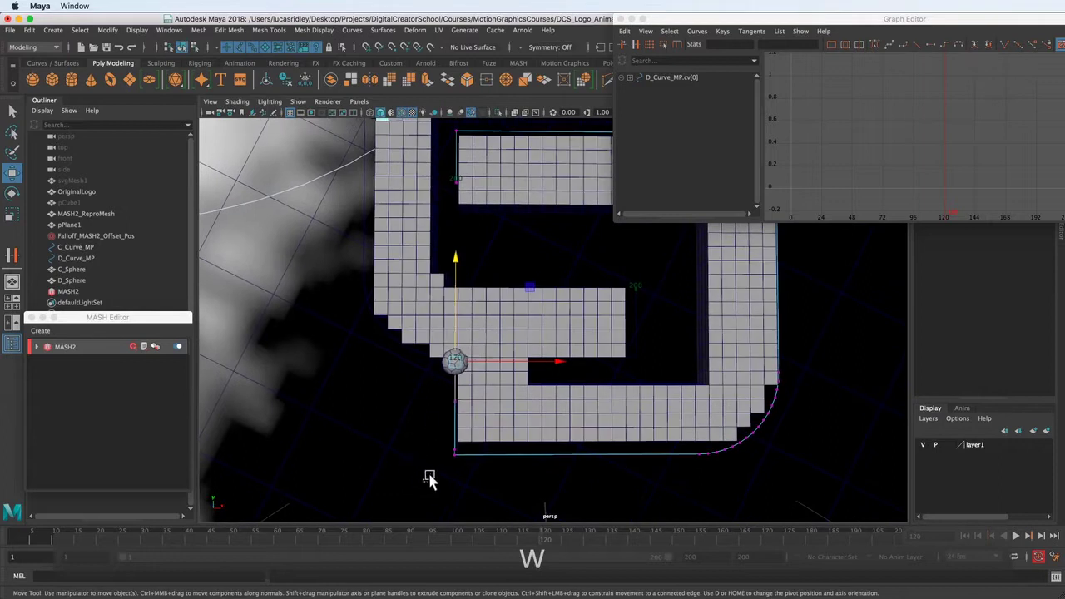
Shift D_Curve_MP's vertical starting section slightly outward from the D and lower its first two control vertices.
left_click_drag(450, 439, 454, 437)
left_click_drag(550, 409, 544, 410)
left_click_drag(391, 346, 480, 427)
left_click_drag(450, 278, 450, 285)
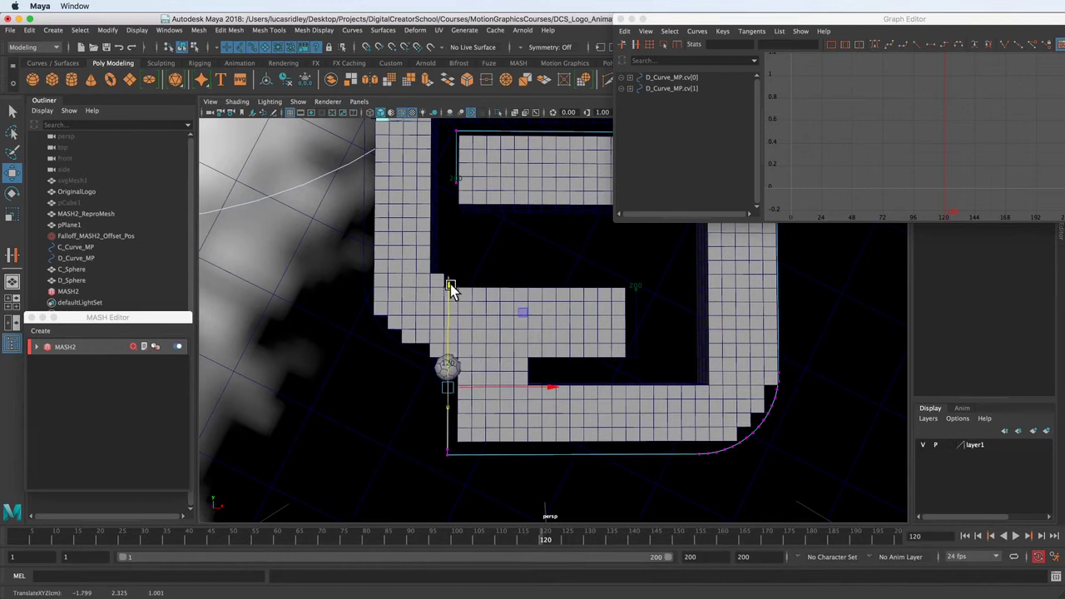
middle_click_drag(479, 433, 433, 387, "alt")
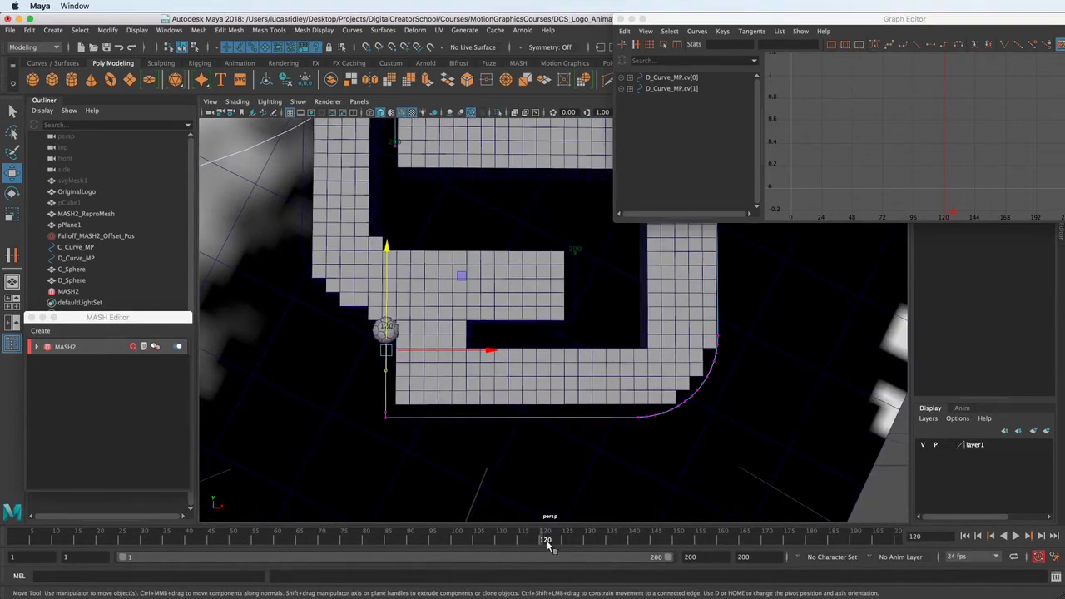
Move D_Curve_MP's vertical starting section further outward from the D and raise its first control vertex toward the C's lower edge.
left_click_drag(549, 543, 585, 534)
middle_click_drag(358, 406, 412, 413, "alt")
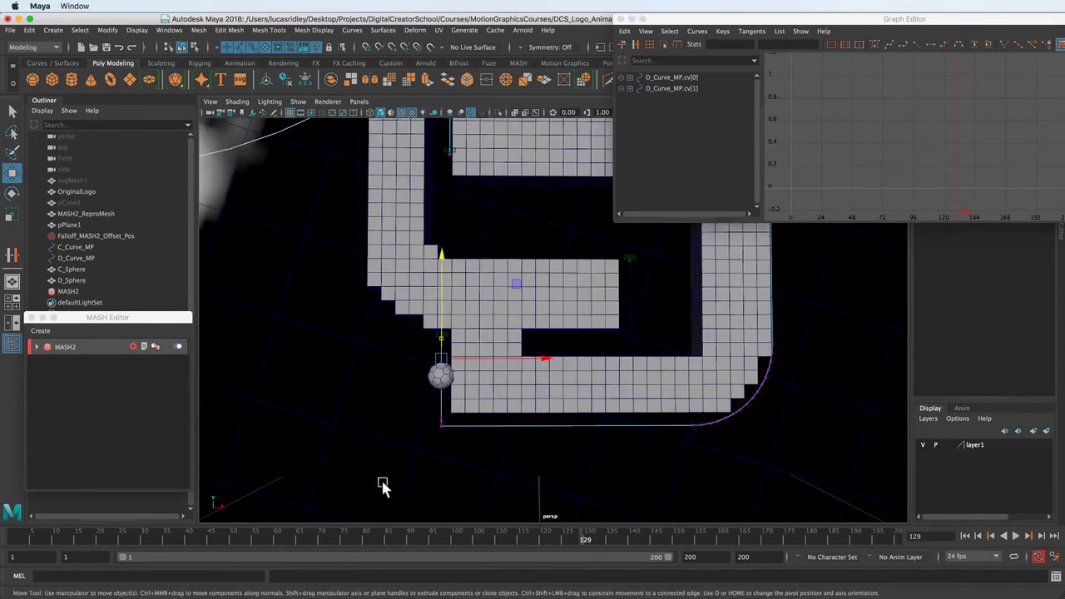
left_click_drag(382, 487, 455, 306)
left_click_drag(507, 383, 505, 383)
left_click_drag(603, 540, 533, 540)
left_click_drag(434, 327, 435, 328)
left_click_drag(437, 287, 441, 274)
middle_click_drag(453, 297, 431, 306, "alt")
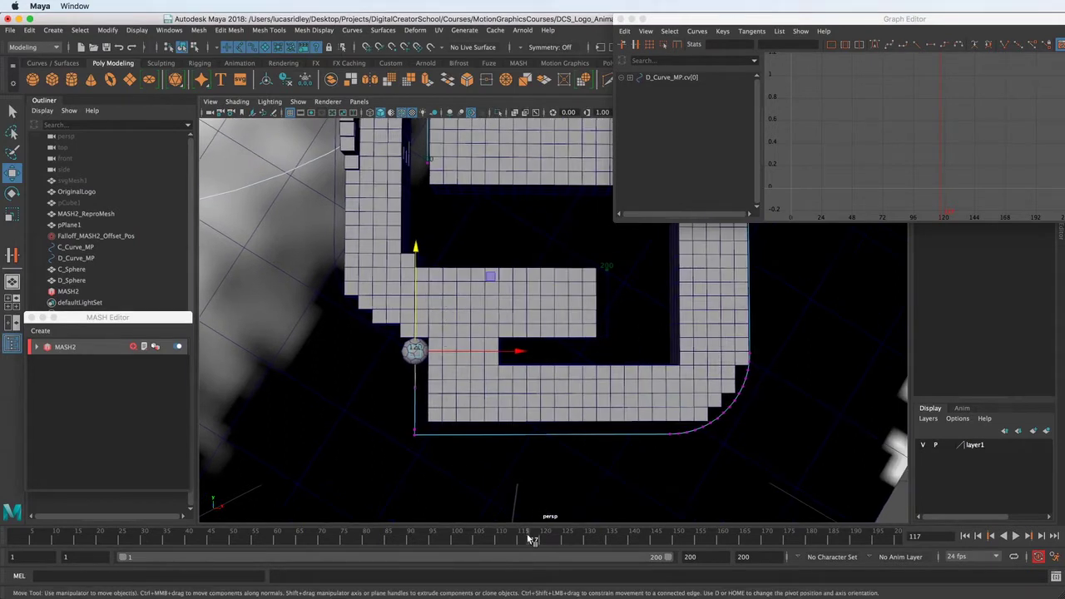
Move the control vertices around the D's rounded outer side outward from the blocks and play the animation to check D_Sphere's clearance.
key("alt+v")
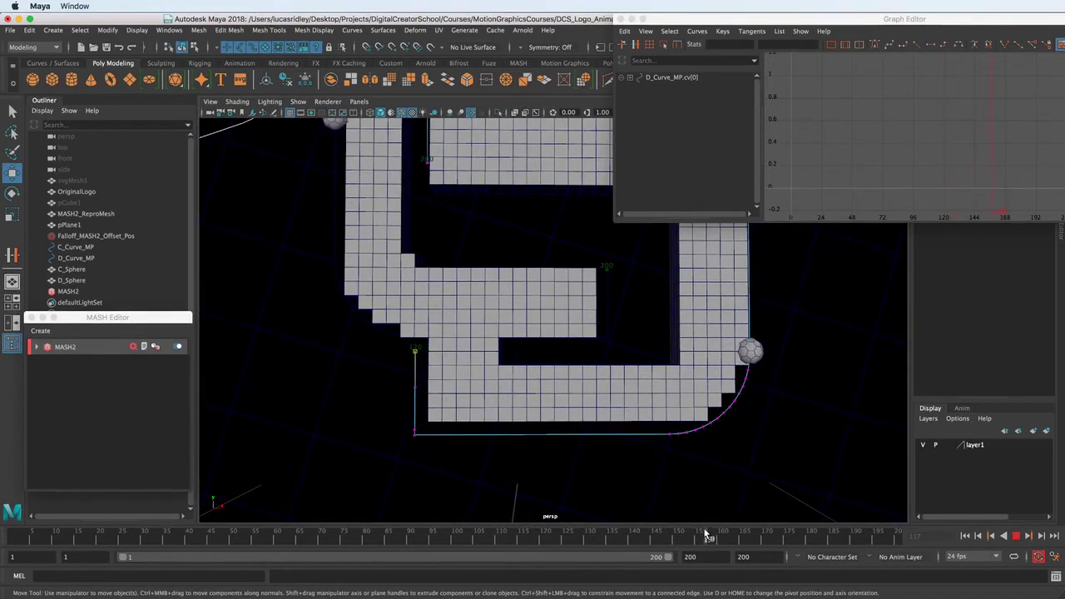
left_click_drag(705, 535, 705, 535)
middle_click_drag(668, 366, 477, 342, "alt")
right_click_drag(478, 342, 470, 247, "alt")
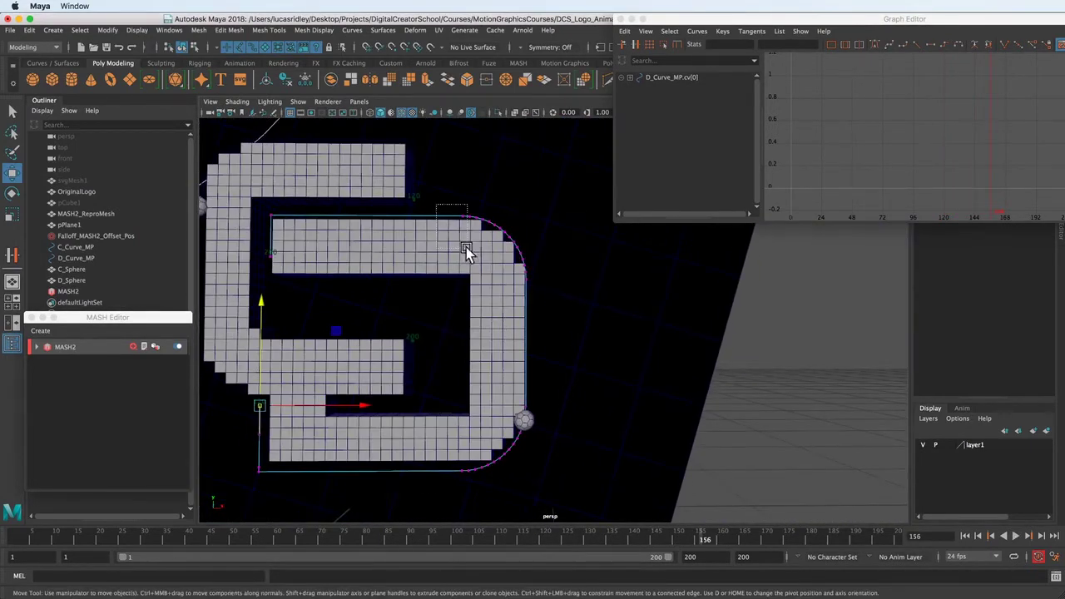
left_click_drag(508, 333, 560, 371)
key("alt+v")
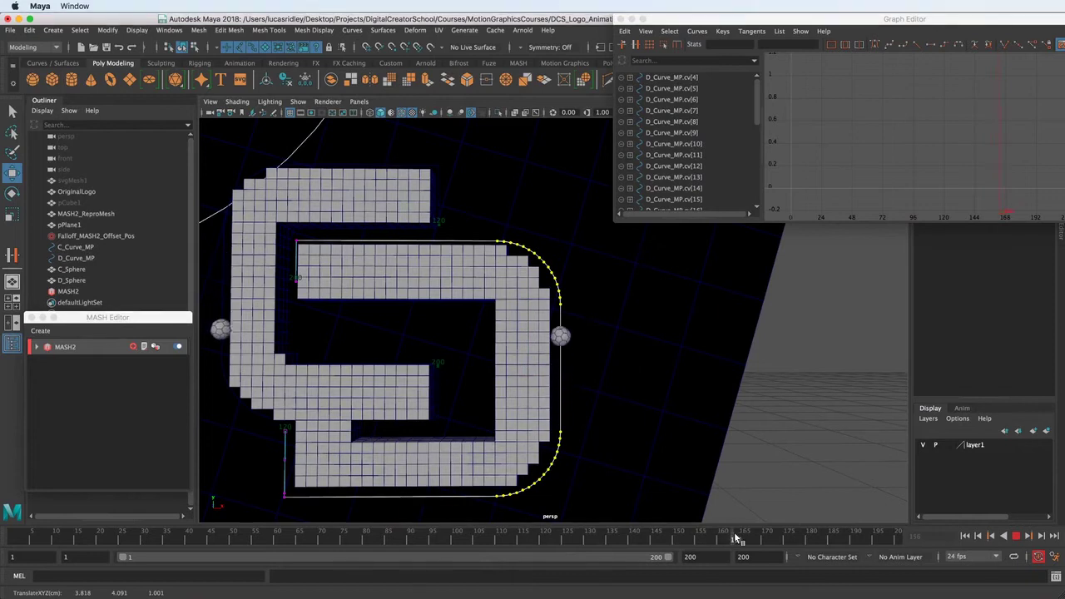
Scrub the animation back to frame 110 and switch to QuickTime Player to examine the spheres' paths in slapCompDCSlogo.mp4.
left_click_drag(763, 539, 512, 539)
key("super+Tab")
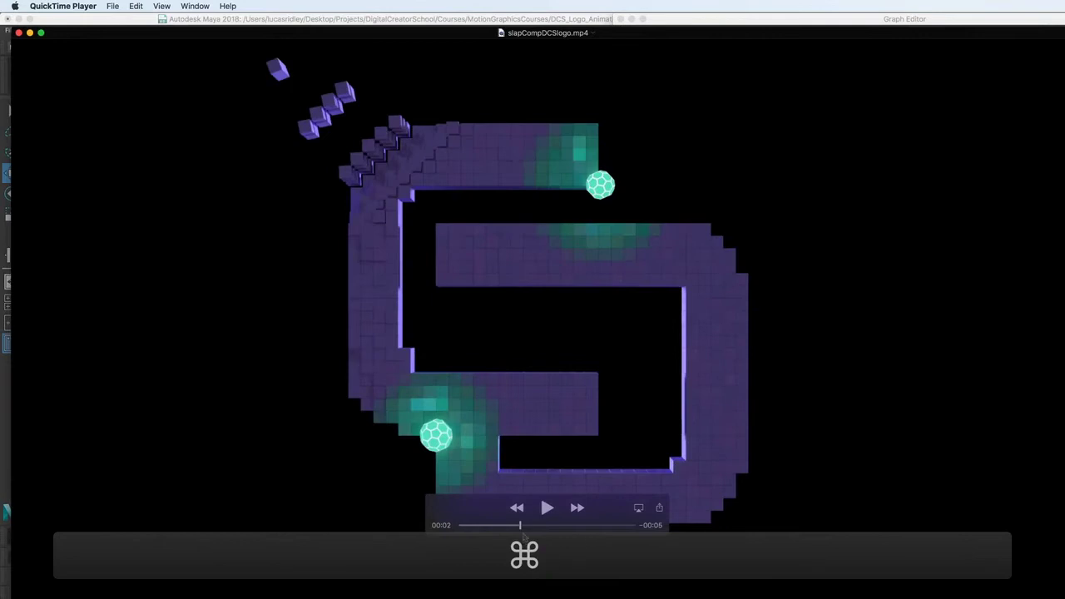
mouse_move(522, 533)
left_mouse_down()
mouse_move(549, 528)
mouse_move(525, 526)
mouse_move(538, 528)
left_mouse_up()
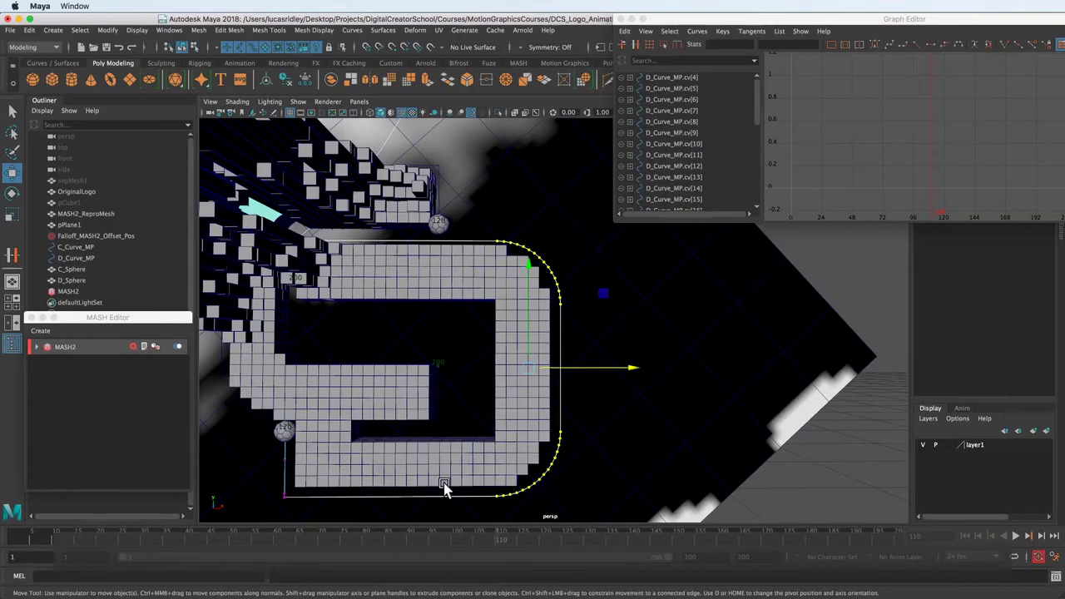
Back in Maya, move D_Curve_MP's first four control vertices inward onto the vertical edge at the D's lower end.
middle_click_drag(382, 463, 435, 461, "alt")
middle_click_drag(356, 469, 375, 464, "alt")
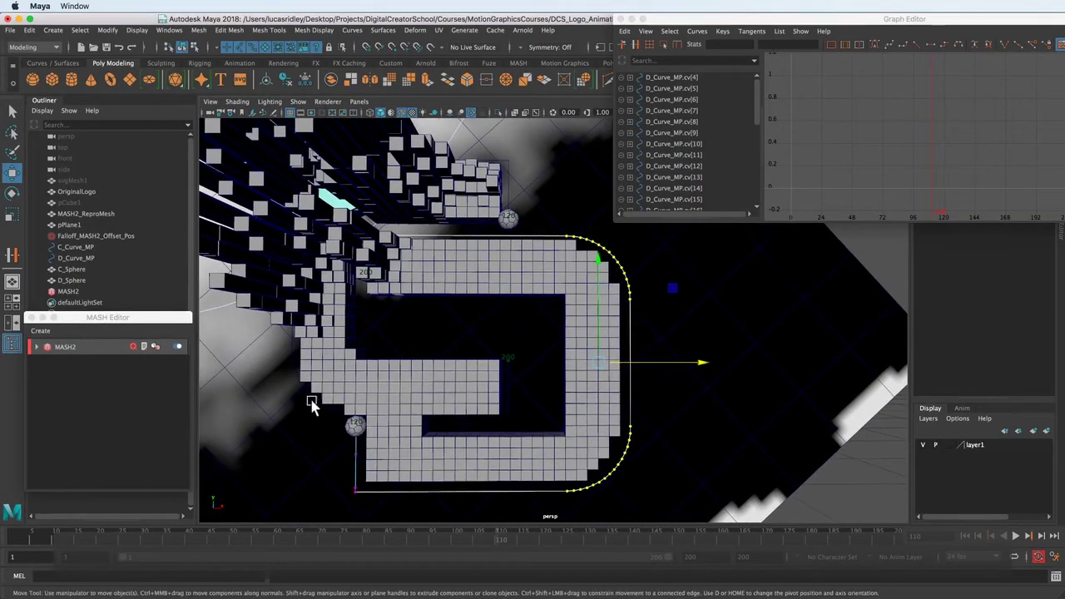
left_click_drag(312, 401, 391, 513)
middle_click_drag(392, 495, 433, 489, "alt")
left_click_drag(443, 452, 450, 453)
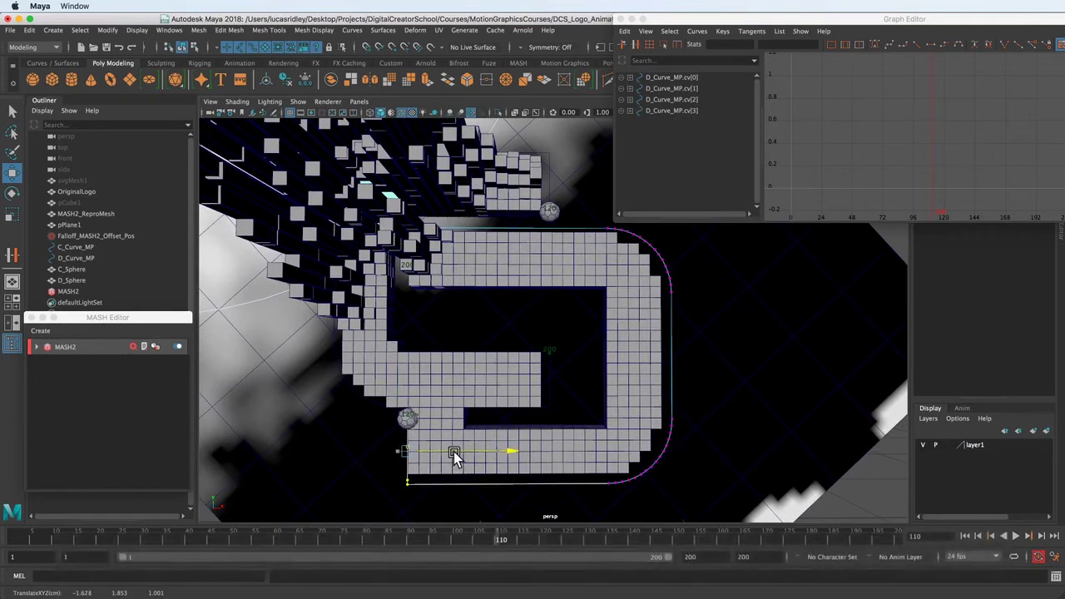
Raise the control vertices along D_Curve_MP's lower section up to the bottom edge of the D blocks.
left_click_drag(389, 502, 421, 475)
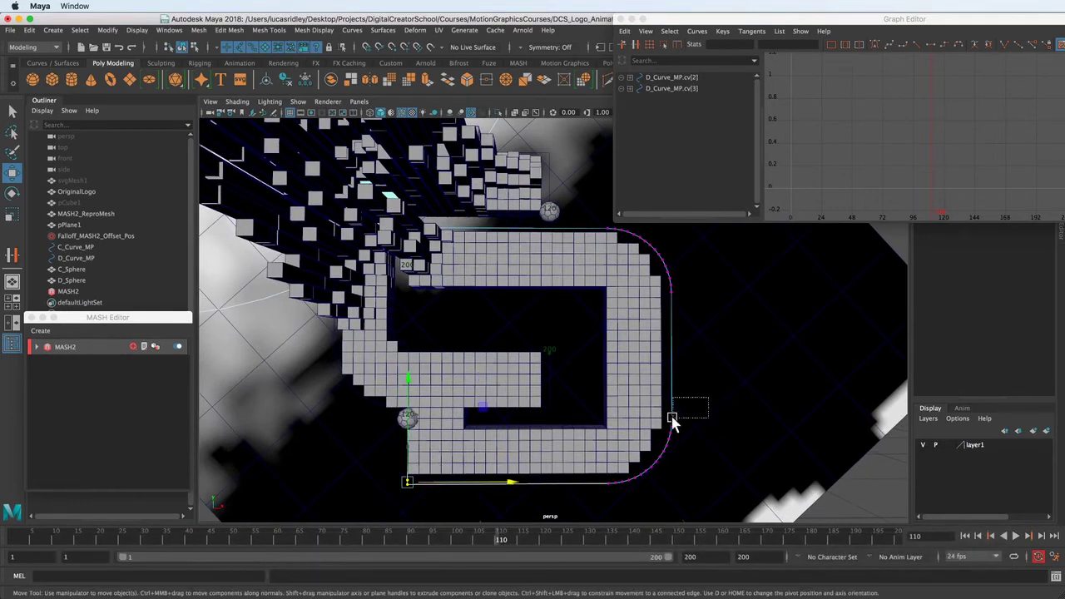
left_click_drag(673, 418, 585, 493, "shift")
left_click_drag(543, 406, 581, 289)
Move the control vertices around D_Curve_MP's rounded outer side inward onto the D's outer vertical edge.
left_click_drag(525, 241, 642, 520)
middle_click_drag(613, 457, 617, 406, "alt")
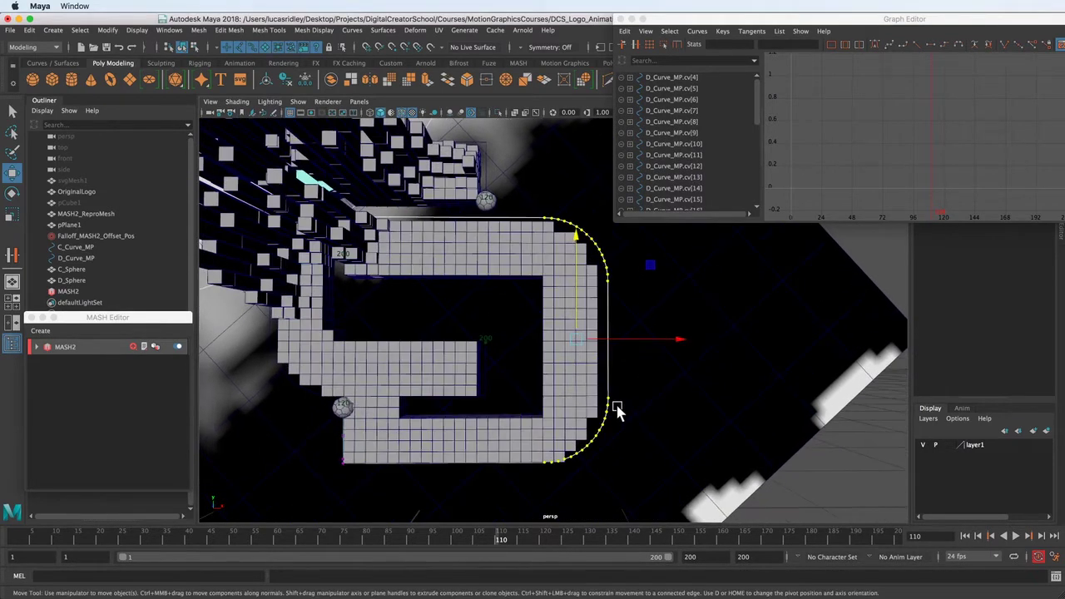
left_click_drag(674, 339, 665, 339)
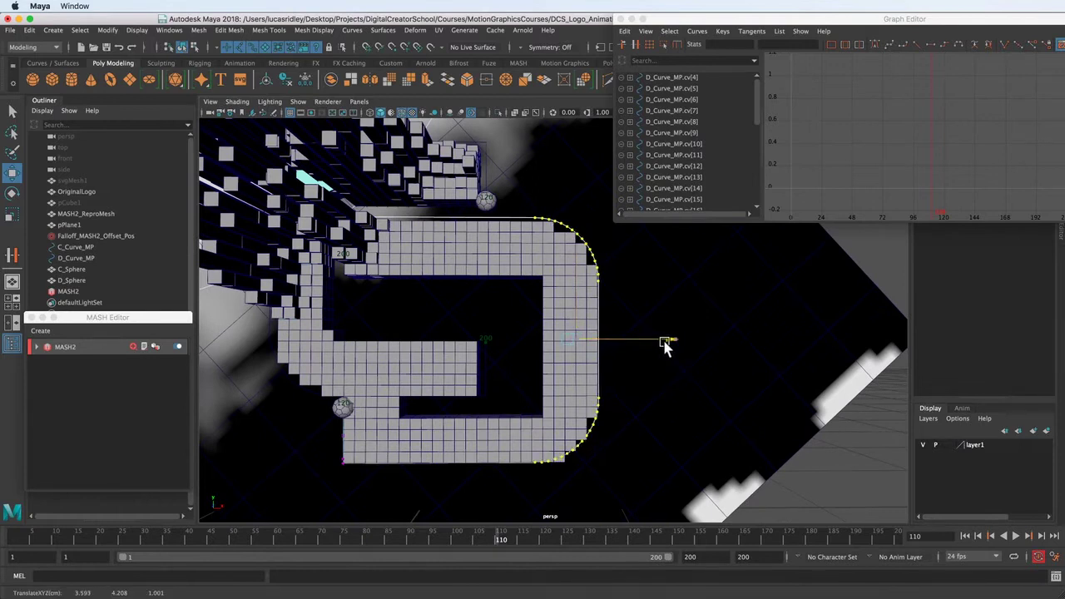
Lower the control vertices of D_Curve_MP's upper section toward the top edge of the D blocks.
middle_click_drag(476, 329, 519, 377, "alt")
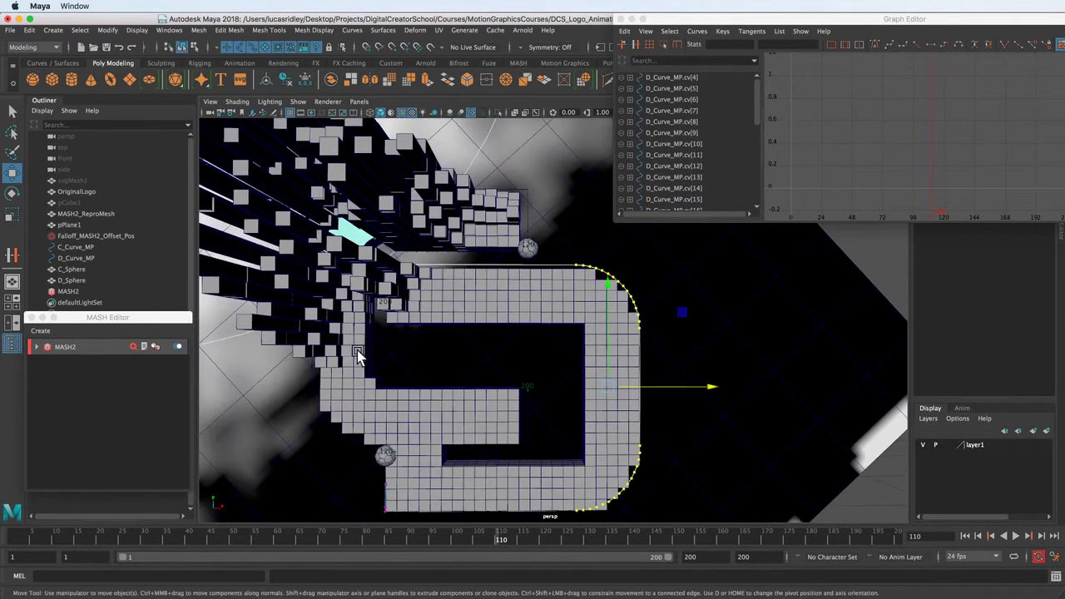
left_click_drag(638, 219, 667, 218)
middle_click_drag(510, 259, 514, 286, "alt")
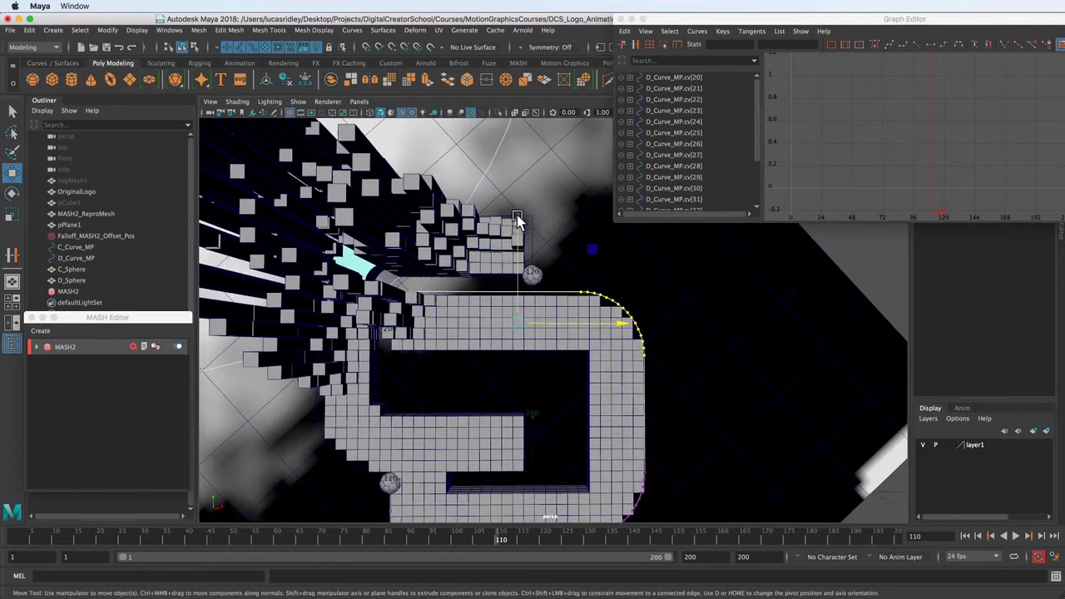
left_click_drag(517, 217, 518, 224)
Leave component mode and play and scrub the animation to check D_Sphere's travel along the tightened curve.
middle_click_drag(500, 296, 507, 243, "alt")
middle_click_drag(455, 465, 476, 373, "alt")
key("alt+v")
mouse_move(698, 539)
left_mouse_down()
mouse_move(538, 541)
mouse_move(688, 540)
left_mouse_up()
left_click(180, 48)
key("alt+v")
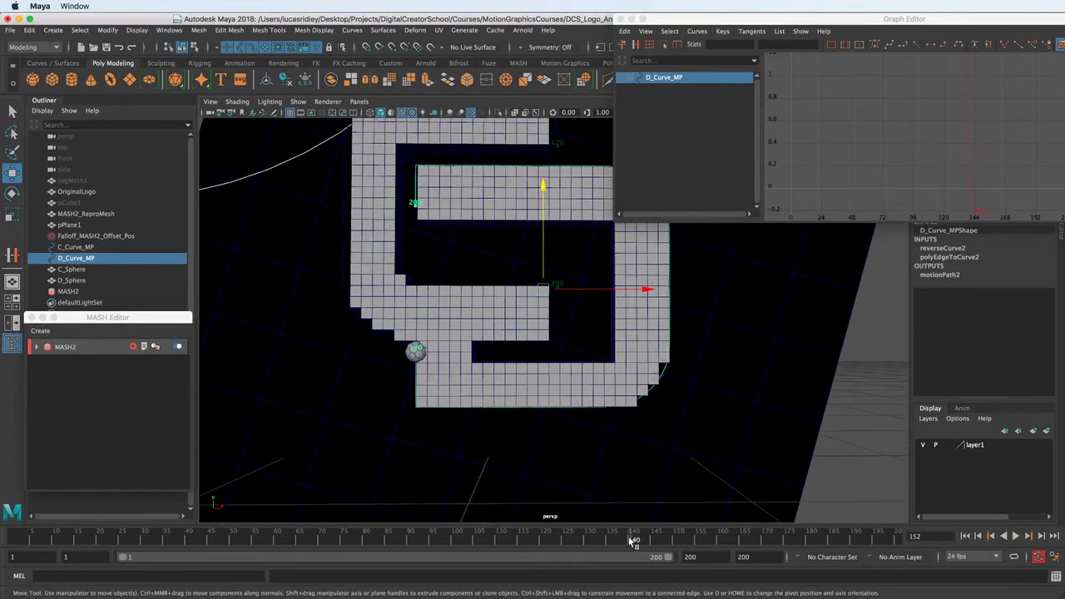
key("alt+v")
left_click(79, 280)
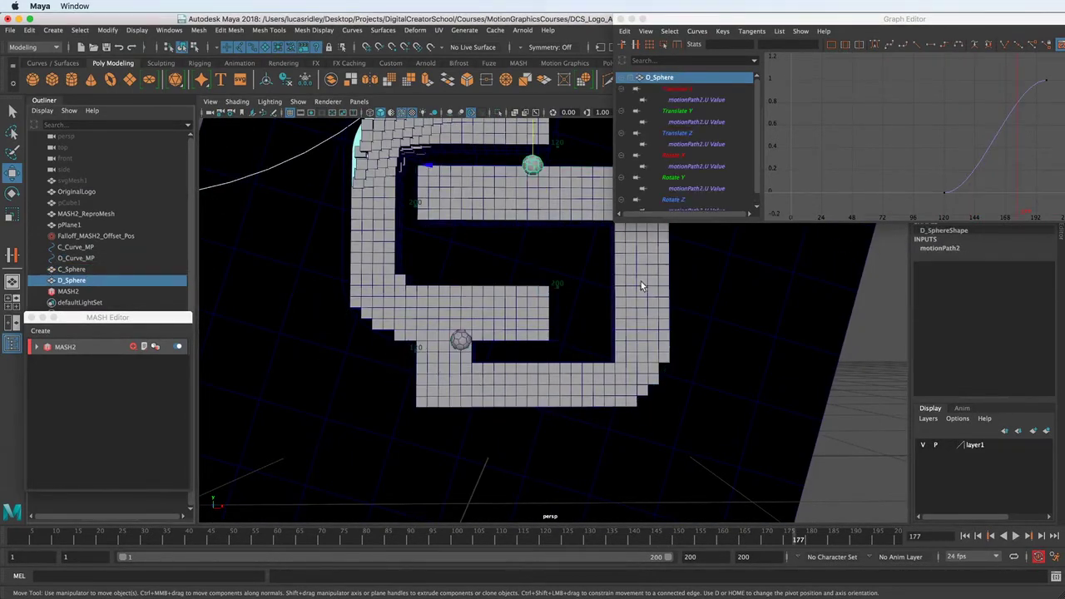
left_click(1047, 206)
left_click_drag(1045, 202, 1046, 202)
middle_click_drag(1004, 185, 1018, 161, "shift")
key("super+z")
key("super+z")
key("super+z")
key("super+z")
key("super+z")
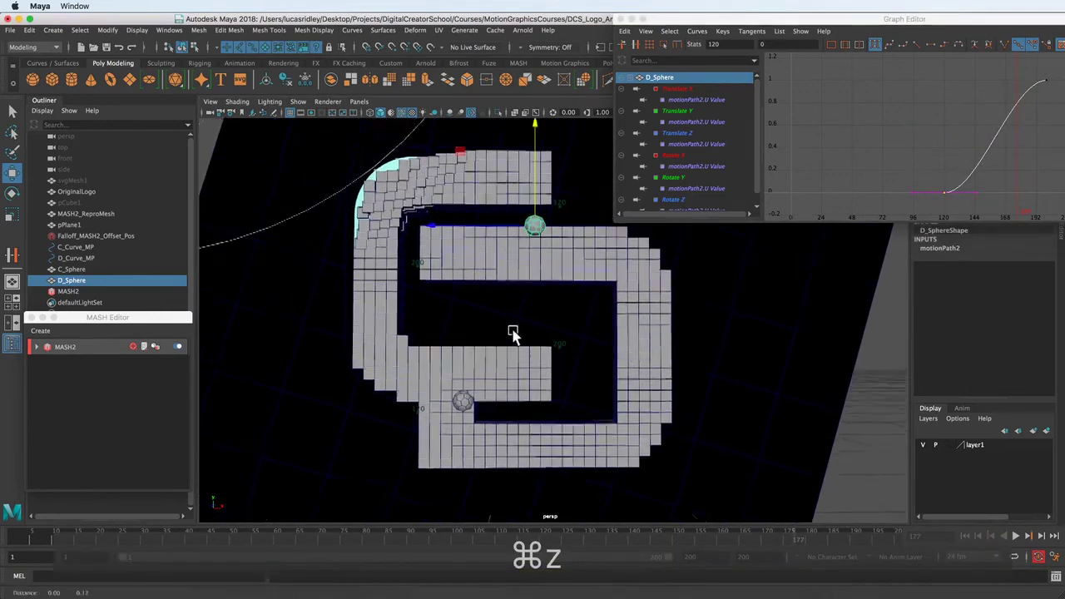
key("super+z")
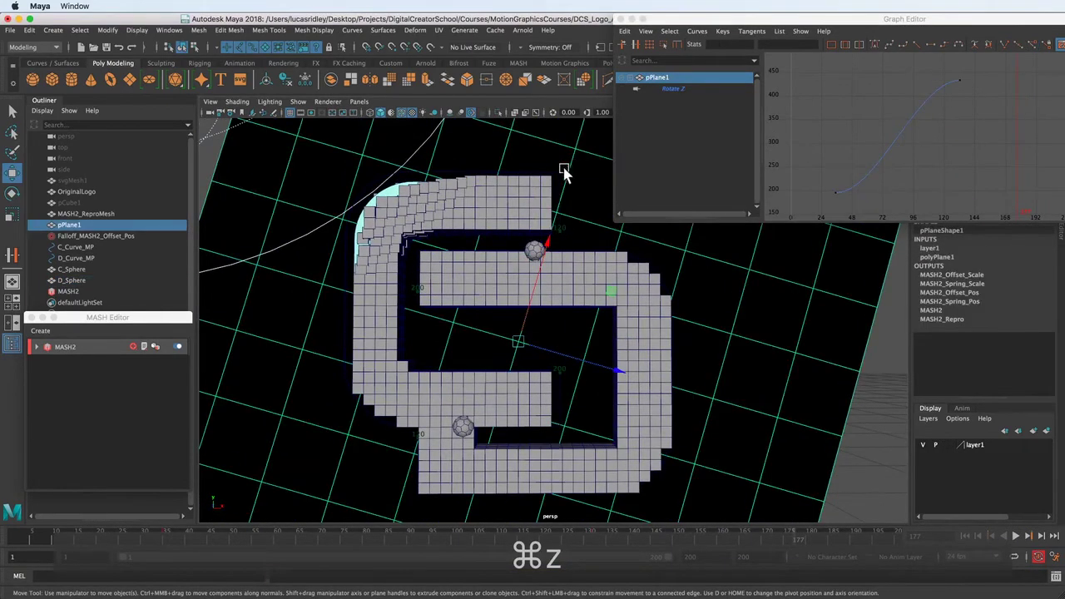
key("super+z")
key("super+z")
key("super+z")
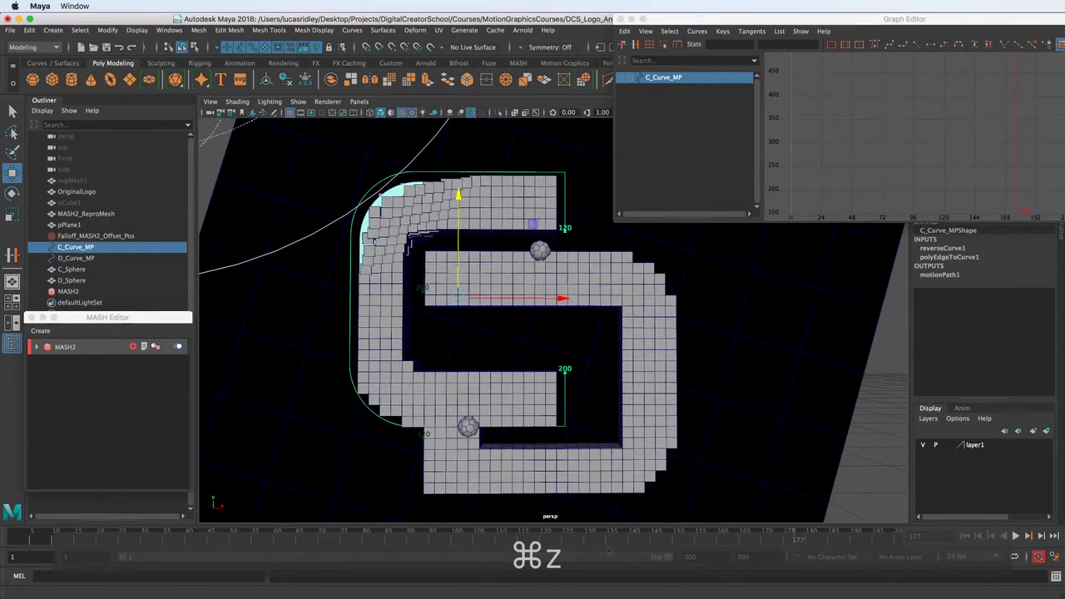
Move the first two control vertices of C_Curve_MP inward onto the end of the C's upper arm.
left_click_drag(606, 545, 739, 541)
middle_click_drag(528, 257, 537, 300, "alt")
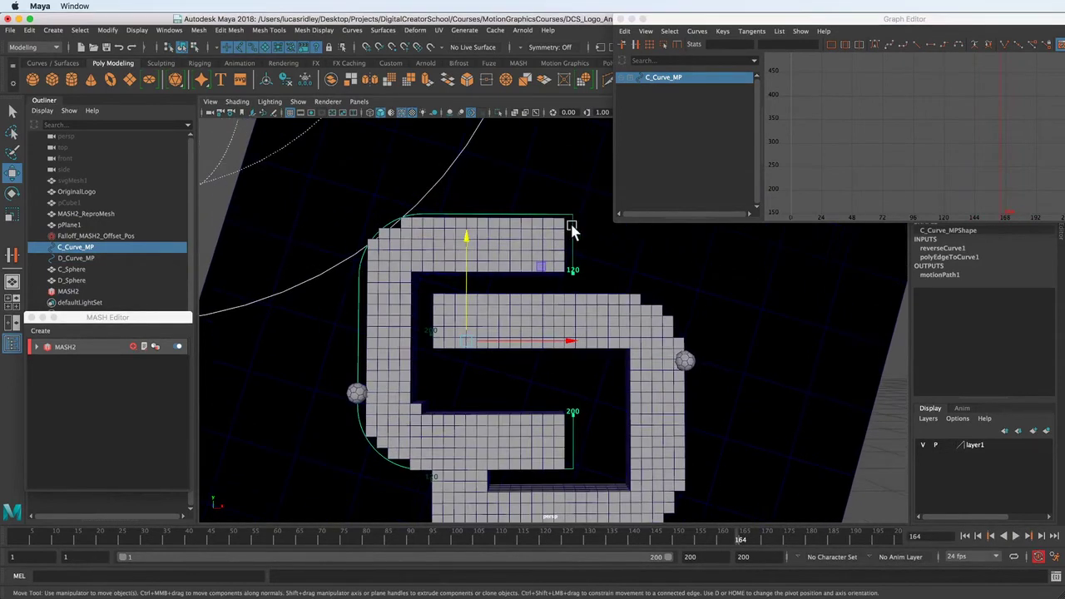
right_click(573, 230)
left_click(518, 226)
left_click(579, 245)
key("w")
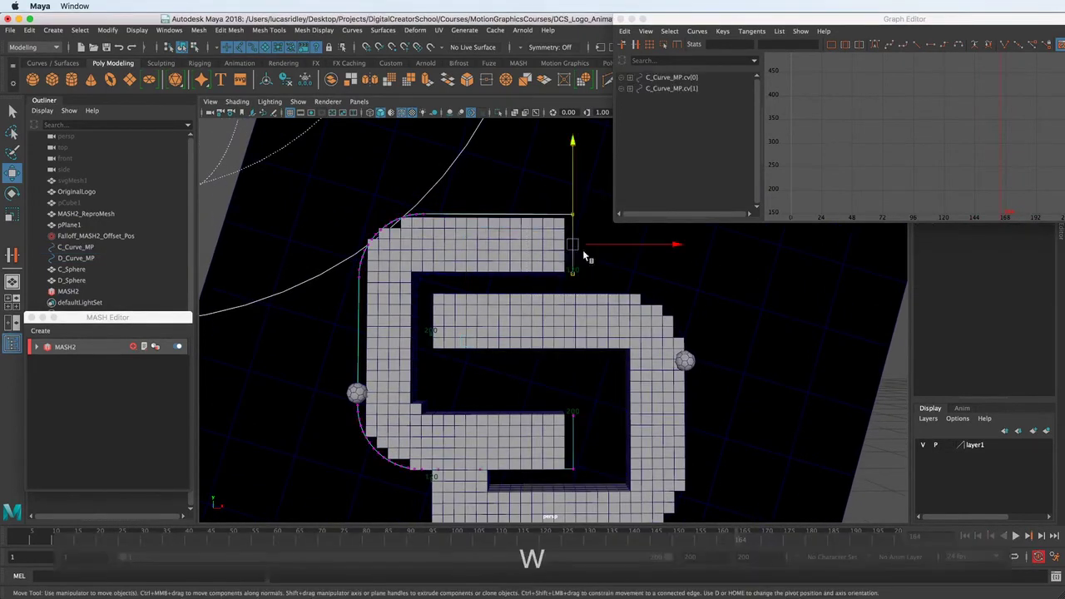
left_click_drag(592, 248, 586, 249)
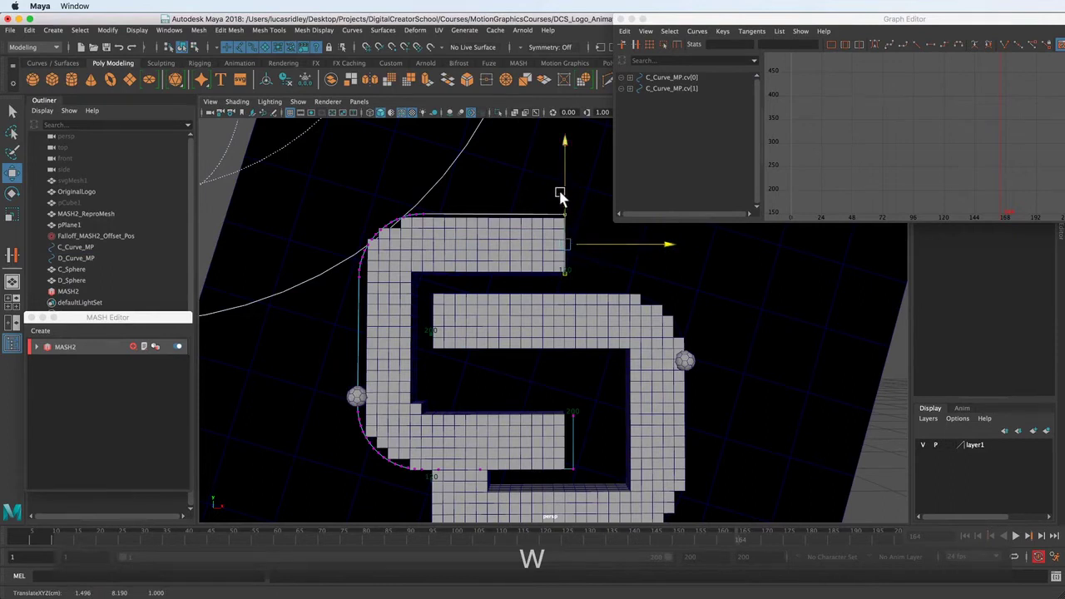
Lower the control vertices of C_Curve_MP's upper section to the C's top edge.
left_click_drag(579, 192, 291, 287)
left_click_drag(588, 271, 588, 272, "ctrl")
left_click_drag(460, 165, 460, 165)
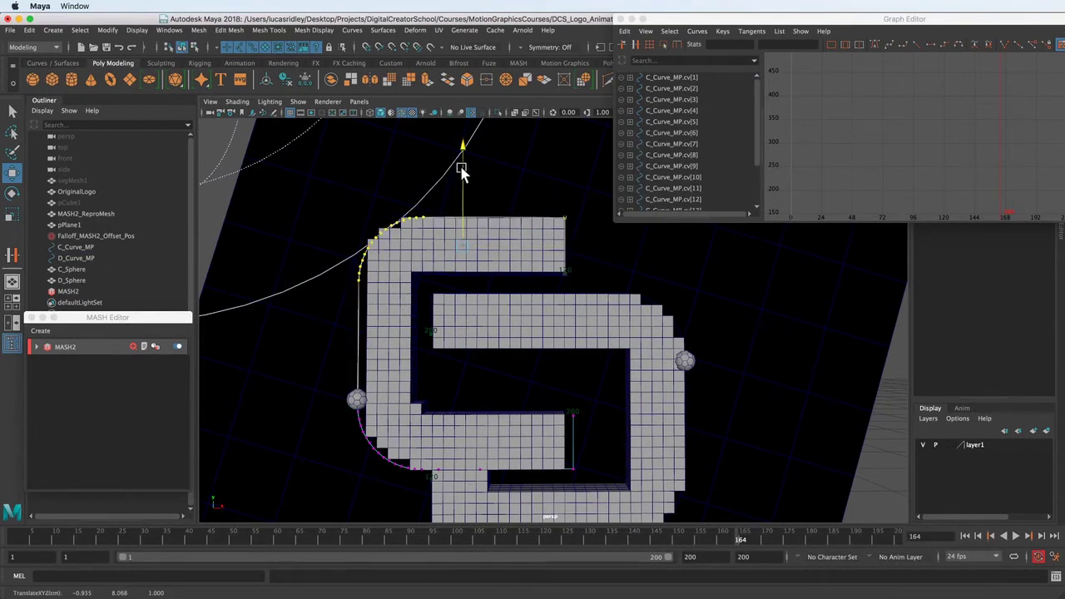
Move the last two control vertices of C_Curve_MP inward onto the end of the C's lower arm.
middle_click_drag(402, 343, 412, 268, "alt")
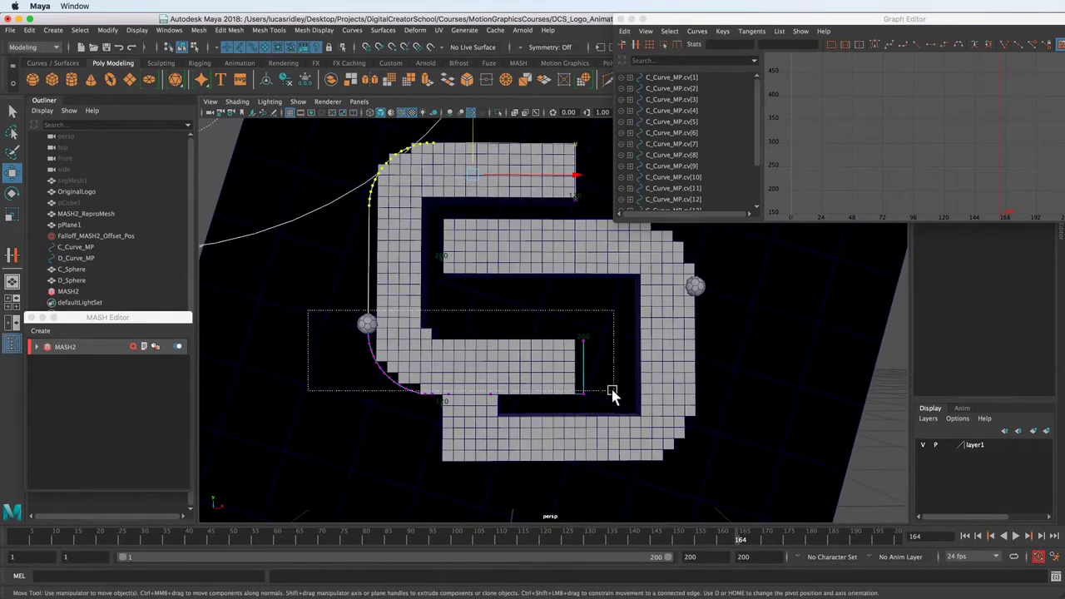
left_click_drag(616, 391, 617, 395)
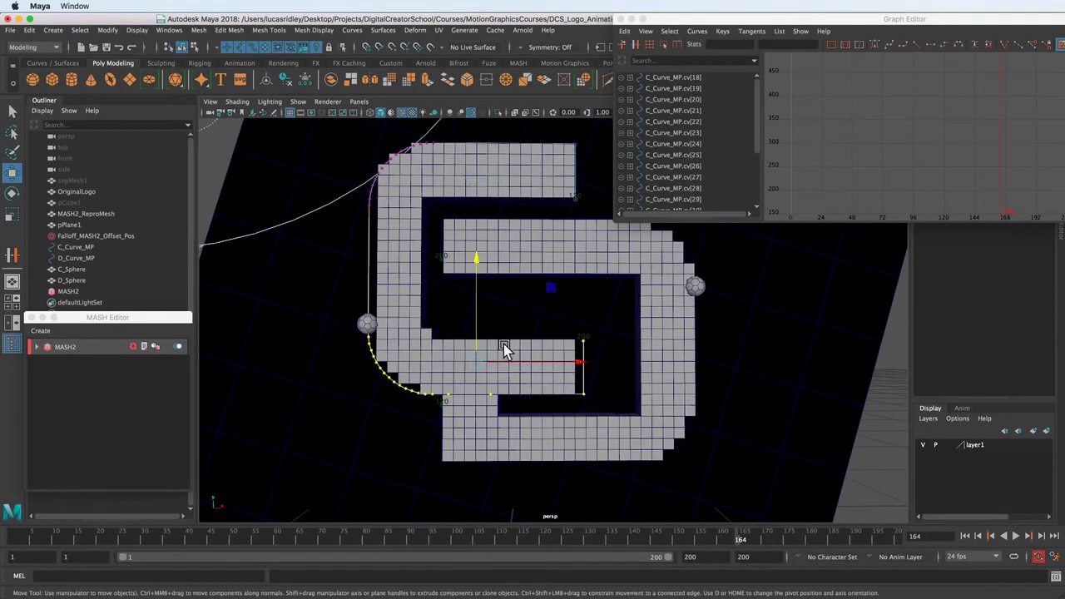
left_click_drag(520, 381, 548, 382, "alt")
left_click_drag(551, 330, 616, 397)
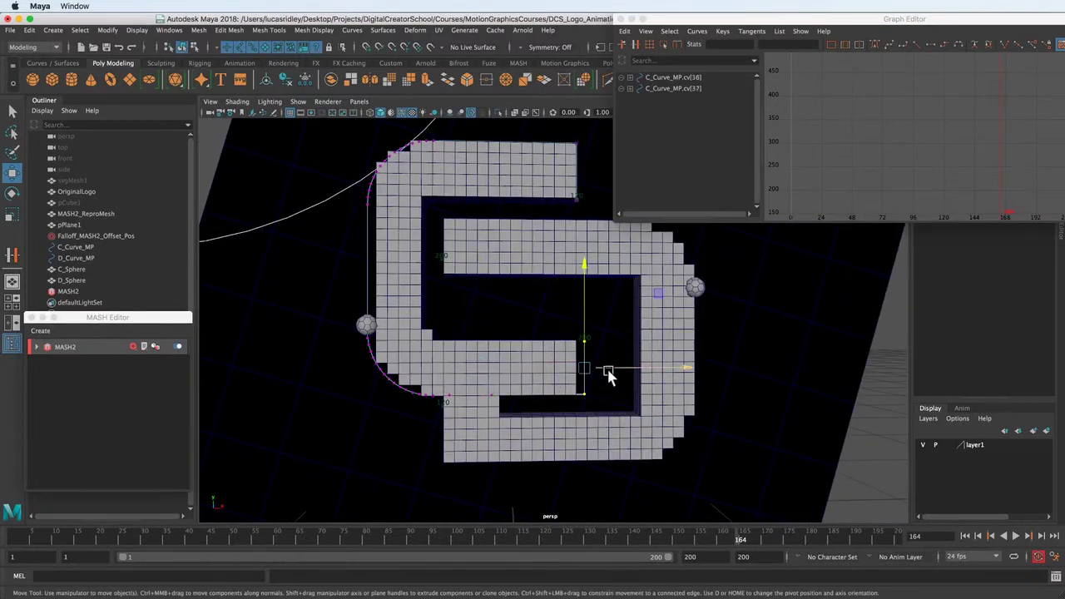
left_click(610, 367)
Move the control vertices along C_Curve_MP's rounded outer side inward onto the C's outer vertical edge.
left_click_drag(451, 326, 463, 380, "alt")
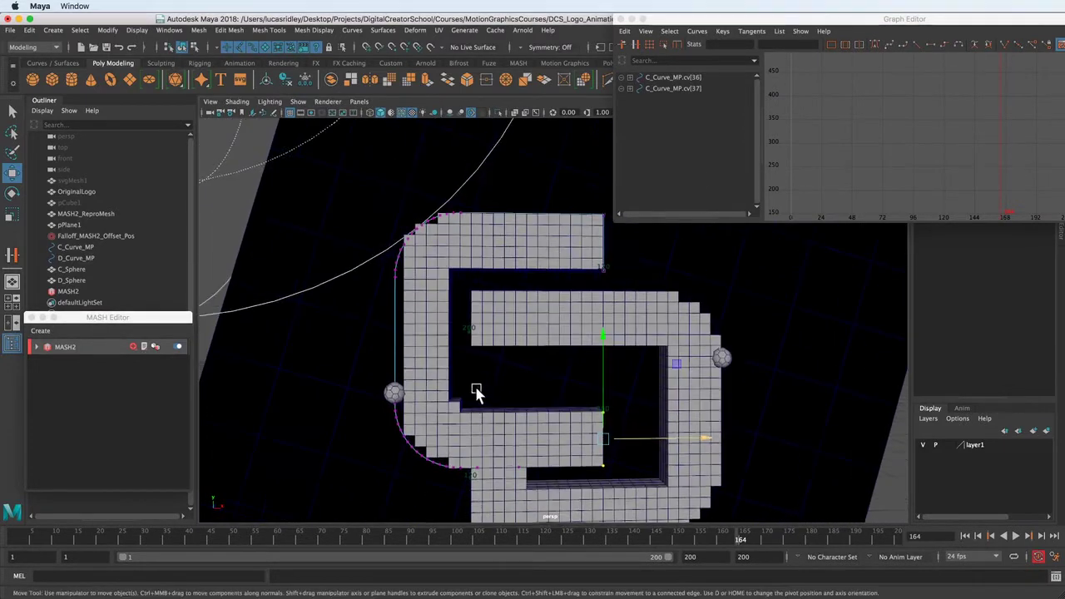
left_click_drag(344, 190, 484, 500)
left_click_drag(507, 335, 516, 339)
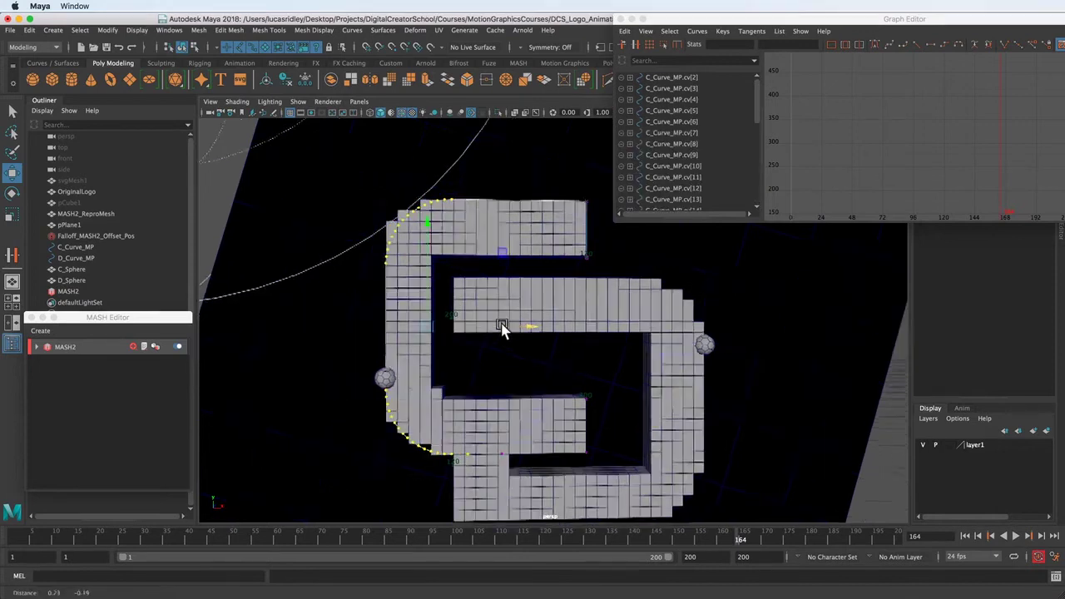
left_click_drag(492, 323, 495, 404, "alt")
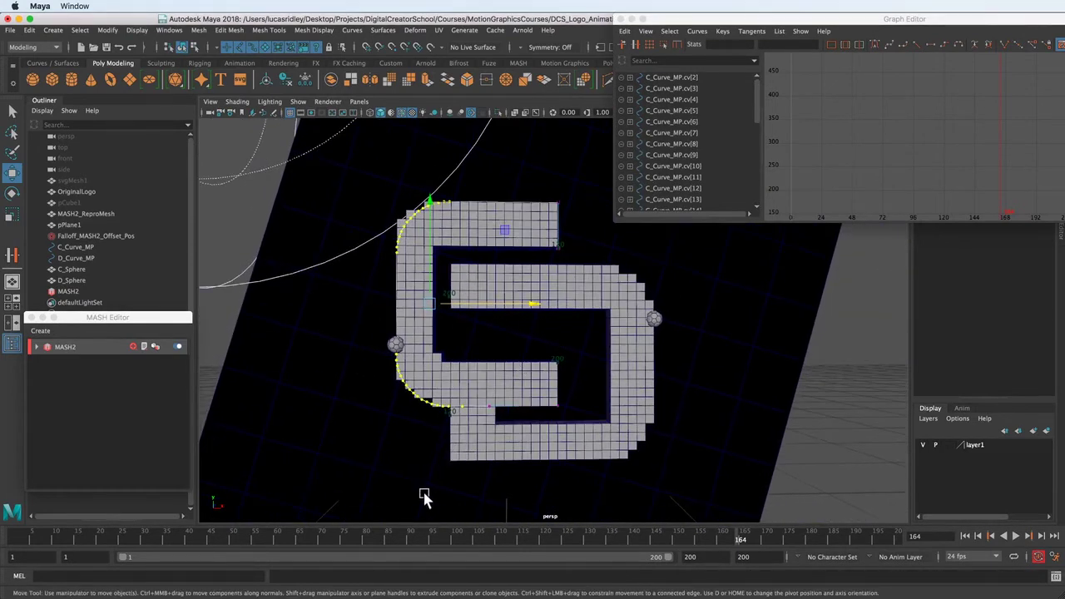
At frame 112, nudge D_Curve_MP's first four control vertices slightly inward to line up with the D's lower starting edge.
mouse_move(387, 533)
left_mouse_down()
mouse_move(741, 513)
mouse_move(571, 513)
mouse_move(528, 501)
mouse_move(671, 518)
mouse_move(505, 493)
left_mouse_up()
middle_click_drag(505, 494, 562, 403, "alt")
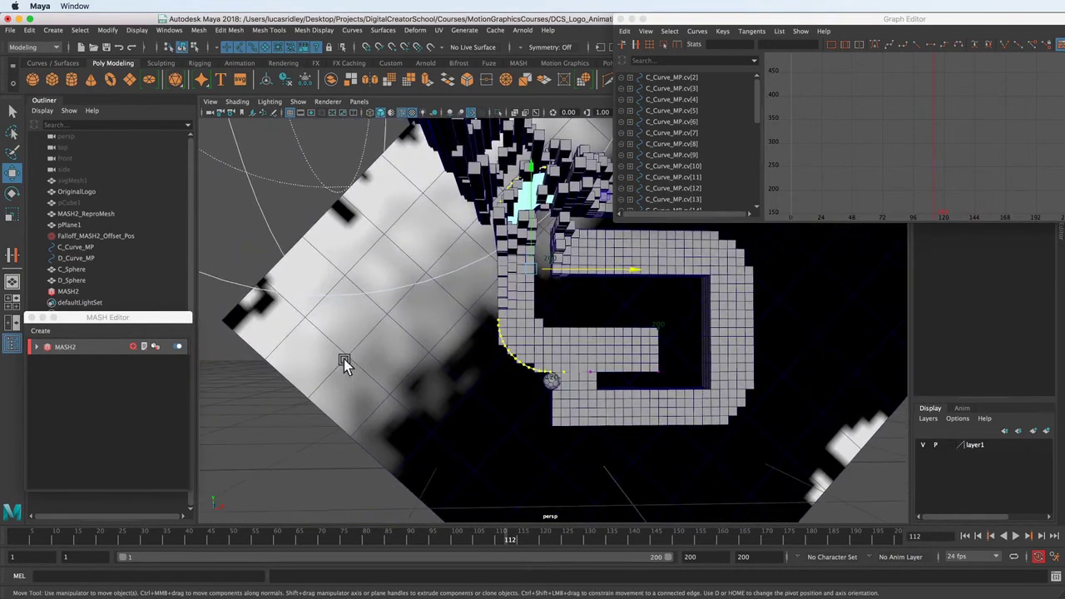
left_click(76, 258)
middle_click_drag(510, 353, 487, 335, "alt")
right_click_drag(488, 333, 541, 344, "alt")
middle_click_drag(541, 345, 554, 420, "alt")
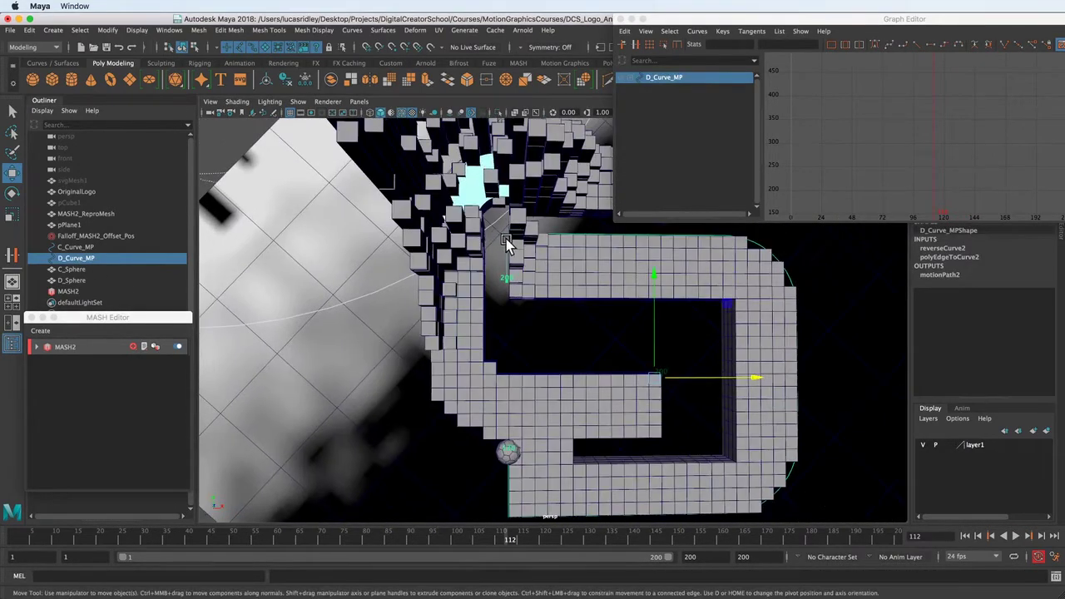
right_click(759, 250)
right_click(760, 249)
right_click_drag(729, 285, 696, 248)
middle_click_drag(550, 447, 531, 353, "alt")
left_click_drag(525, 413, 525, 414)
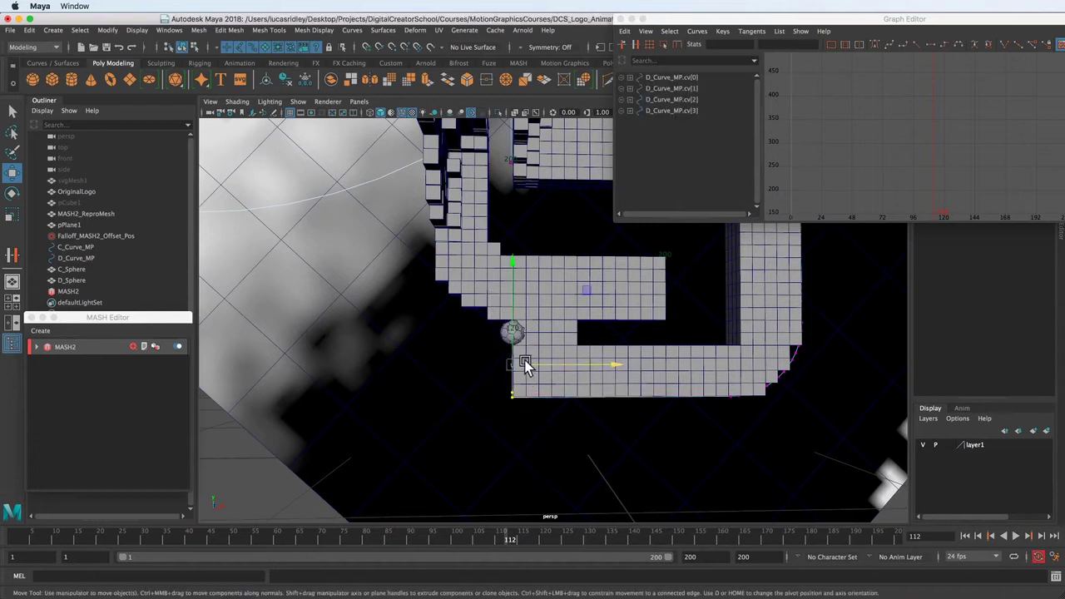
left_click_drag(524, 364, 529, 367)
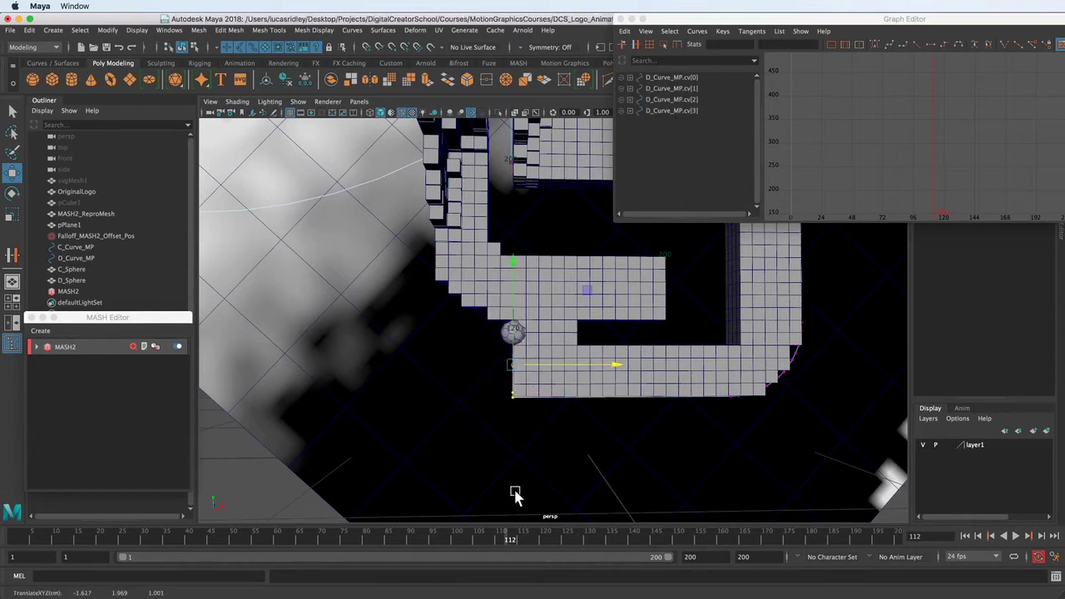
Return to object mode and scrub the timeline around frames 151 to 154 to check the spheres against the logo edges.
left_click_drag(504, 533, 829, 527)
mouse_move(695, 548)
left_mouse_down()
mouse_move(172, 543)
mouse_move(697, 551)
left_mouse_up()
middle_click_drag(512, 325, 486, 376, "alt")
left_click(190, 46)
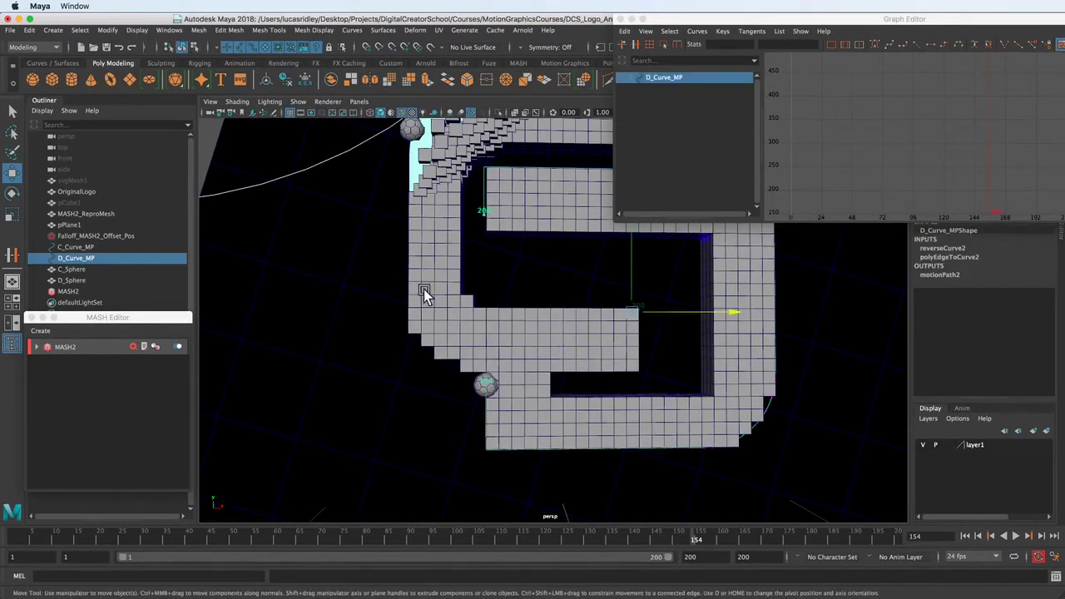
left_click_drag(471, 297, 354, 280, "alt")
left_click(344, 339)
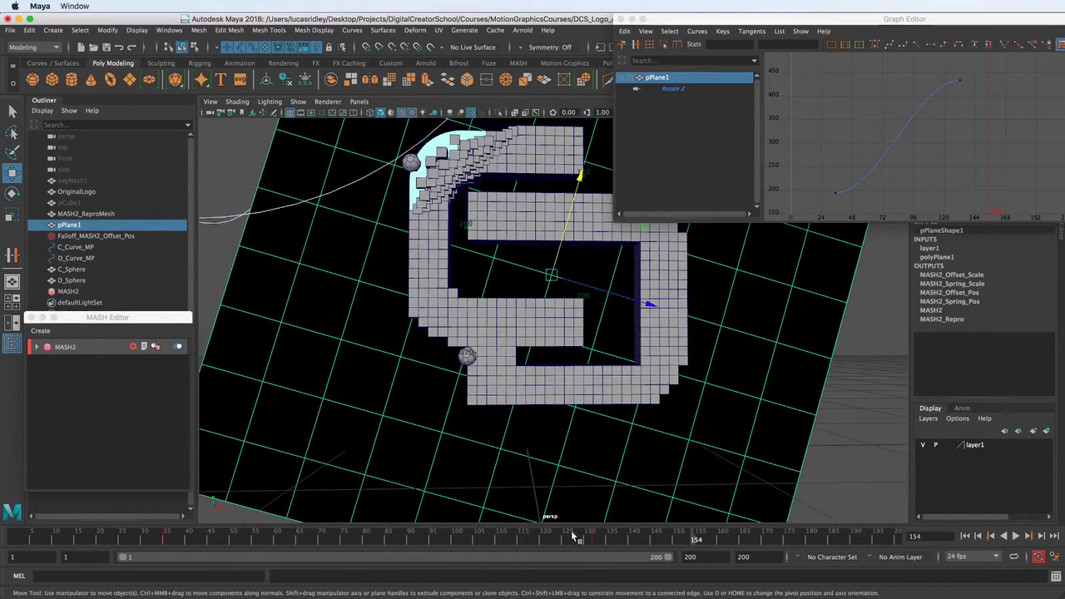
mouse_move(691, 544)
left_mouse_down()
mouse_move(746, 544)
mouse_move(720, 559)
mouse_move(684, 551)
left_mouse_up()
middle_click_drag(592, 375, 590, 441, "alt")
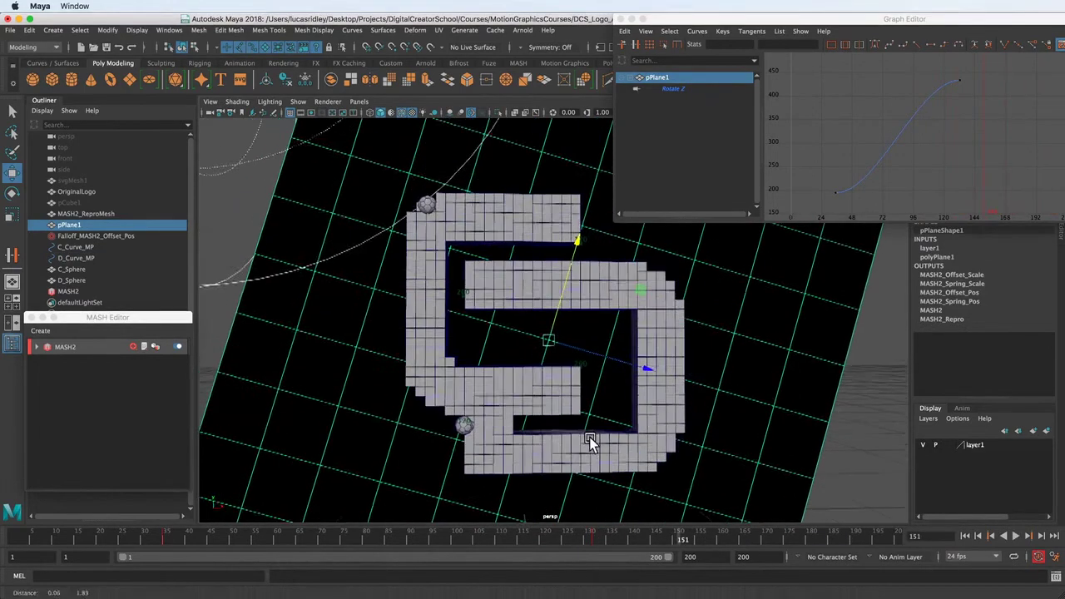
Select D_Sphere, then play and scrub the animation to examine how both spheres travel along the C and D edges.
left_click(61, 270)
left_click(69, 282)
middle_click_drag(457, 357, 465, 348, "alt")
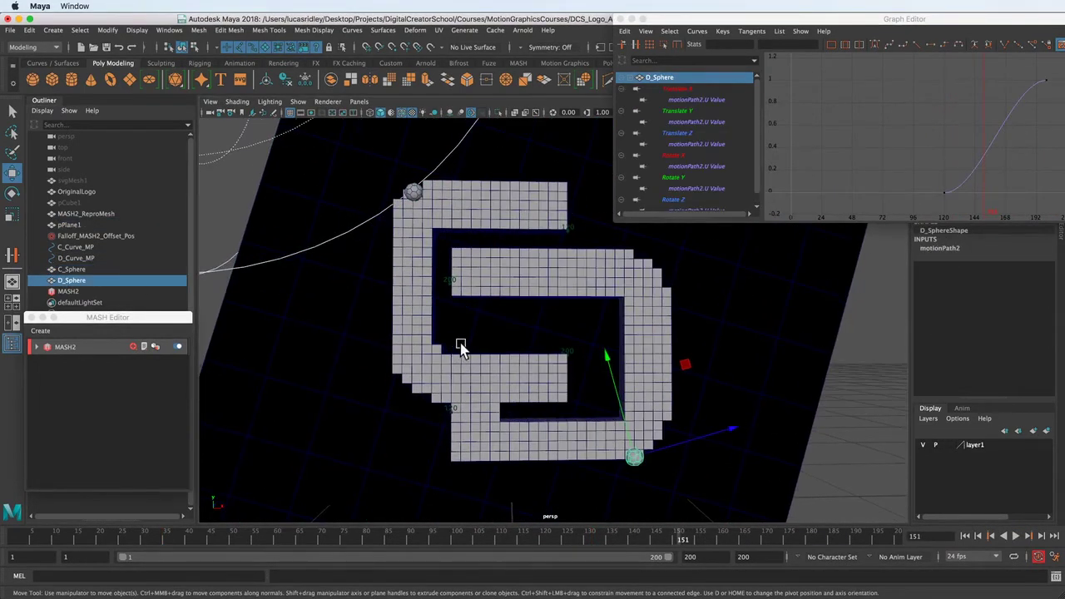
key("alt+v")
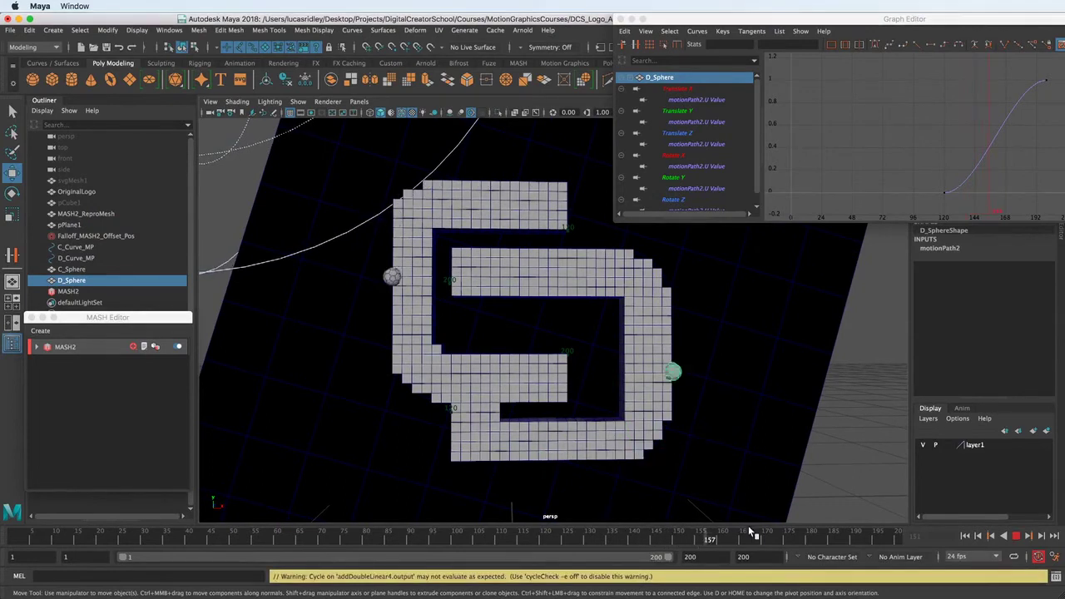
left_click_drag(528, 516, 828, 516)
middle_click_drag(467, 257, 467, 277, "alt")
left_click_drag(592, 389, 584, 395, "alt")
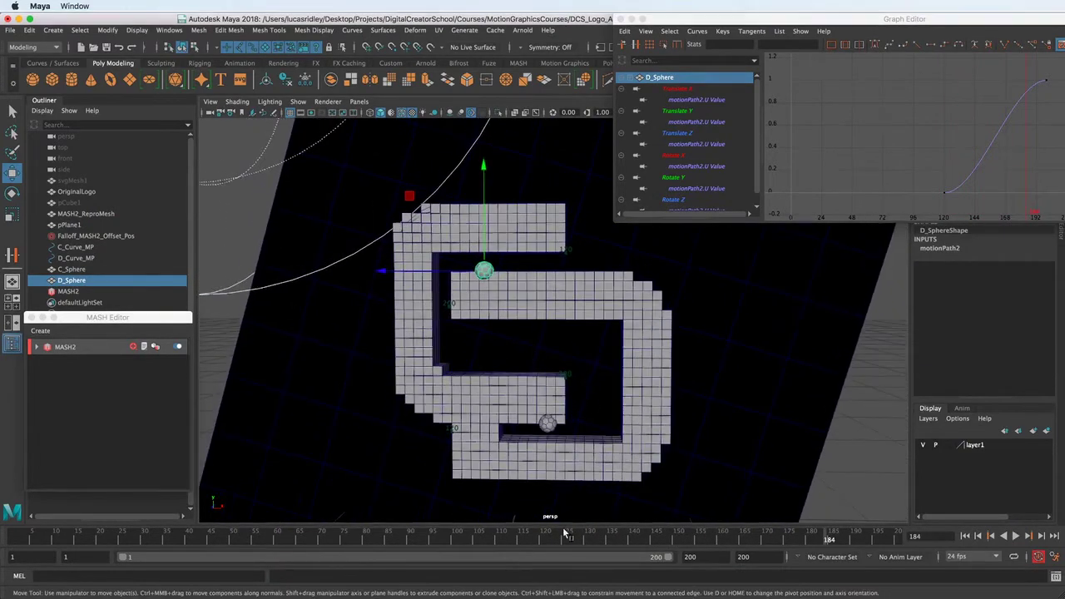
key("alt+v")
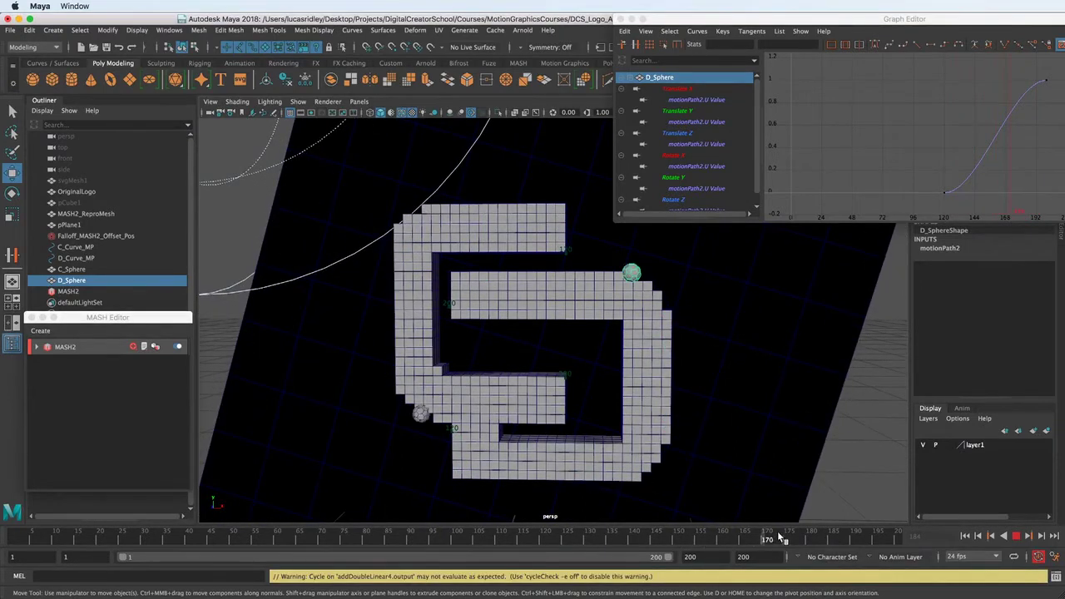
Select C_Curve_MP and D_Curve_MP together and play back the animation to check how closely the spheres follow their paths.
mouse_move(628, 541)
left_mouse_down()
mouse_move(454, 537)
mouse_move(673, 520)
mouse_move(661, 520)
left_mouse_up()
left_click_drag(505, 371, 474, 384, "alt")
left_click(98, 236)
left_click(76, 248)
left_click(75, 258, "shift")
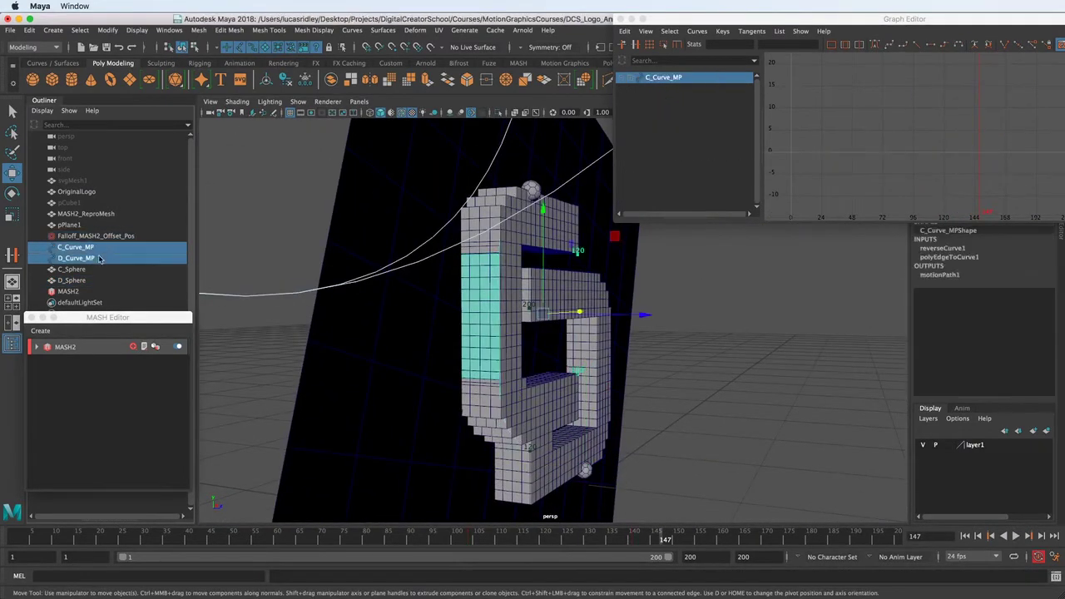
left_click_drag(483, 330, 454, 358, "alt")
left_click_drag(425, 302, 537, 446, "alt")
key("alt+v")
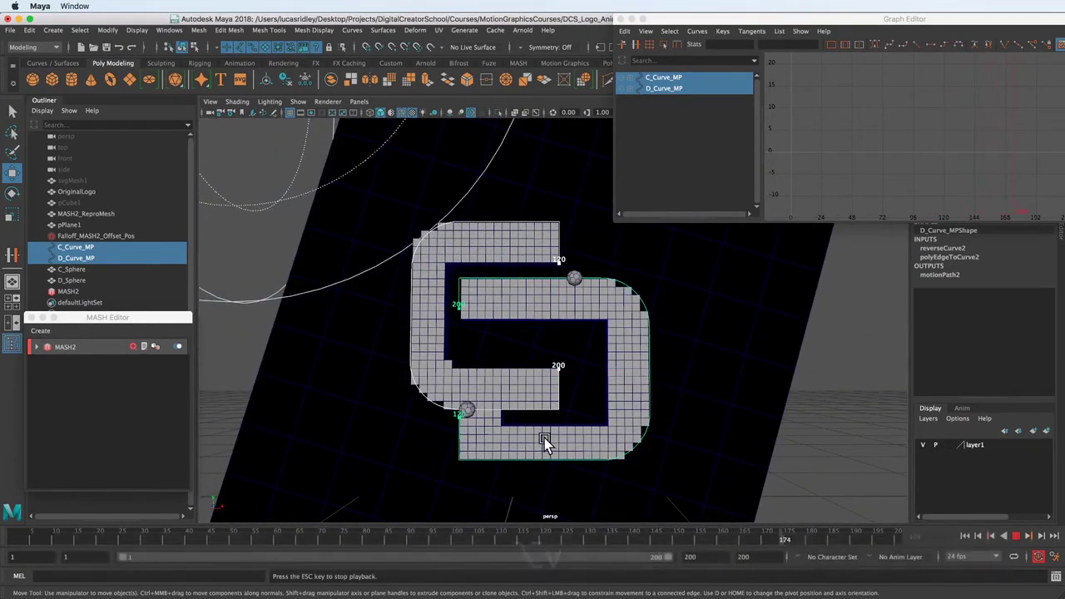
key("Escape")
Move D_Curve_MP's end control vertex down to the lower corner at the free end of the D's upper arm.
left_click_drag(544, 438, 551, 351, "alt")
right_click(551, 350)
right_click_drag(511, 368, 511, 367)
middle_click_drag(511, 367, 504, 352, "alt")
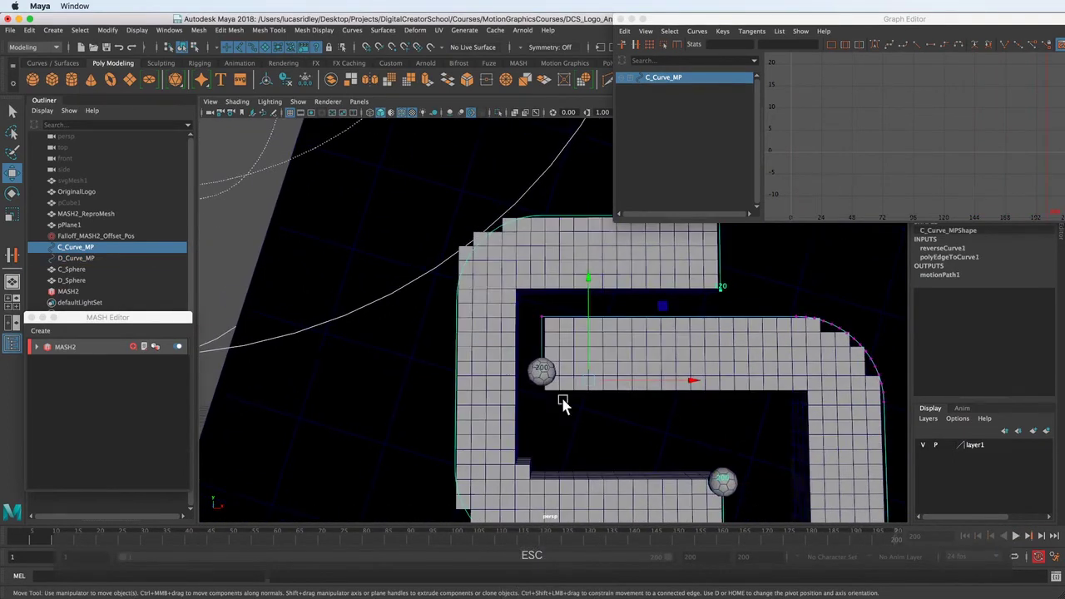
left_click_drag(506, 352, 563, 400)
middle_click_drag(562, 400, 546, 374, "alt")
left_click_drag(527, 310, 528, 309)
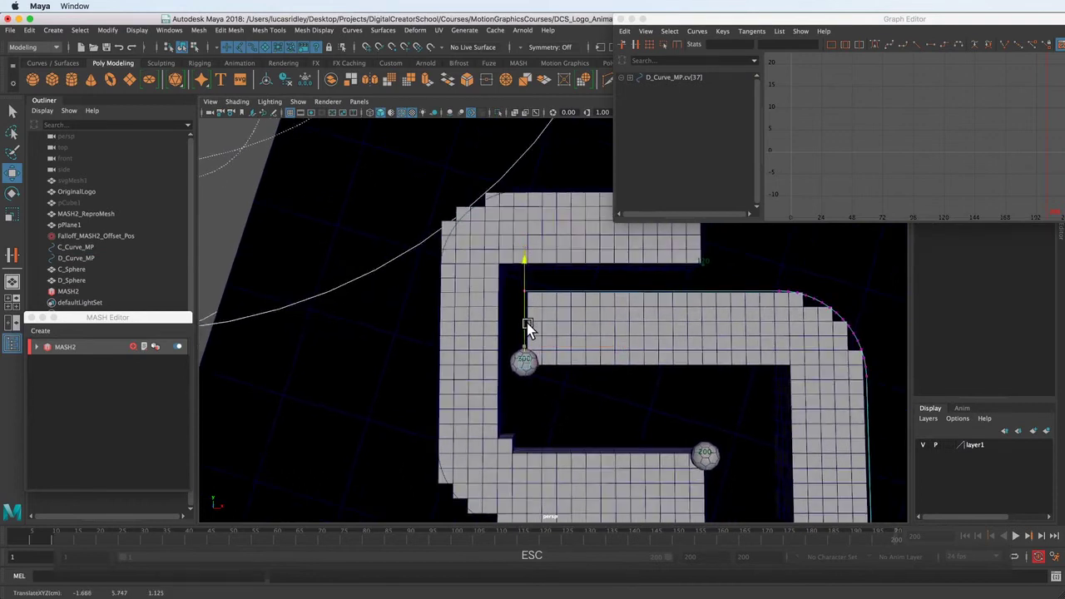
left_click_drag(614, 380, 551, 371, "alt")
left_click(113, 281)
left_click(83, 247)
Deselect the curves, then play and scrub through the second half of the animation to examine the spheres' speed and timing along the edges.
left_click_drag(478, 329, 451, 341, "alt")
key("alt+v")
key("Escape")
left_click(286, 301)
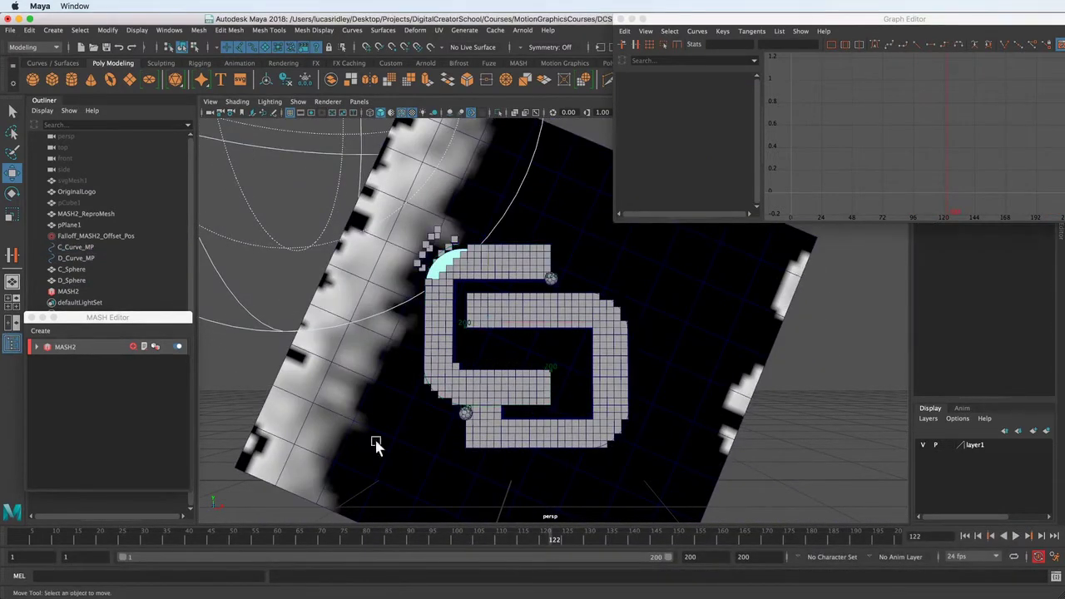
left_click_drag(384, 543, 642, 547)
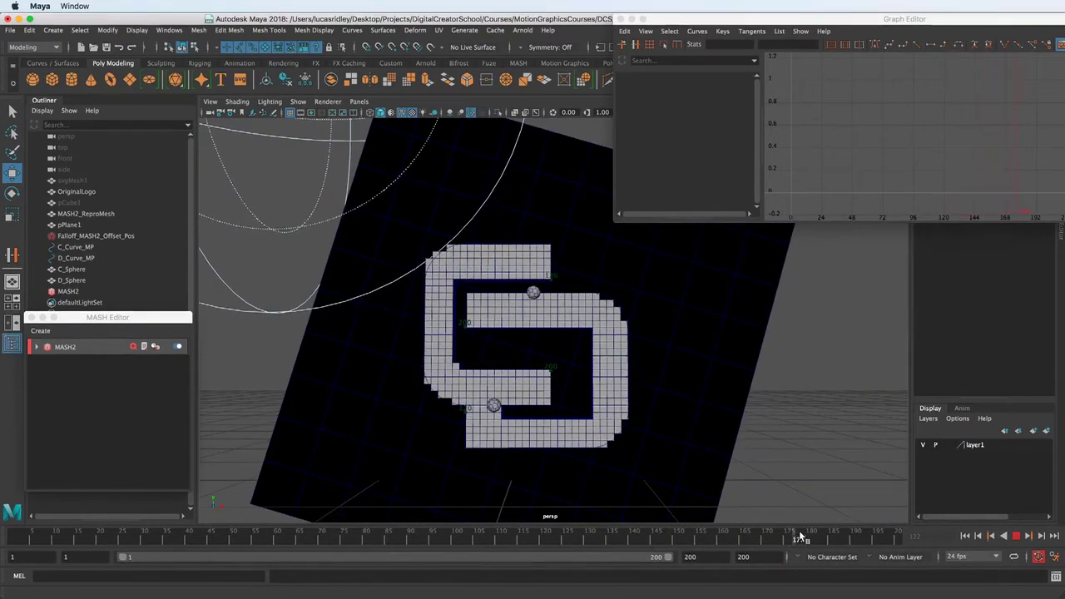
left_click_drag(805, 541, 700, 544)
left_click_drag(772, 541, 736, 542)
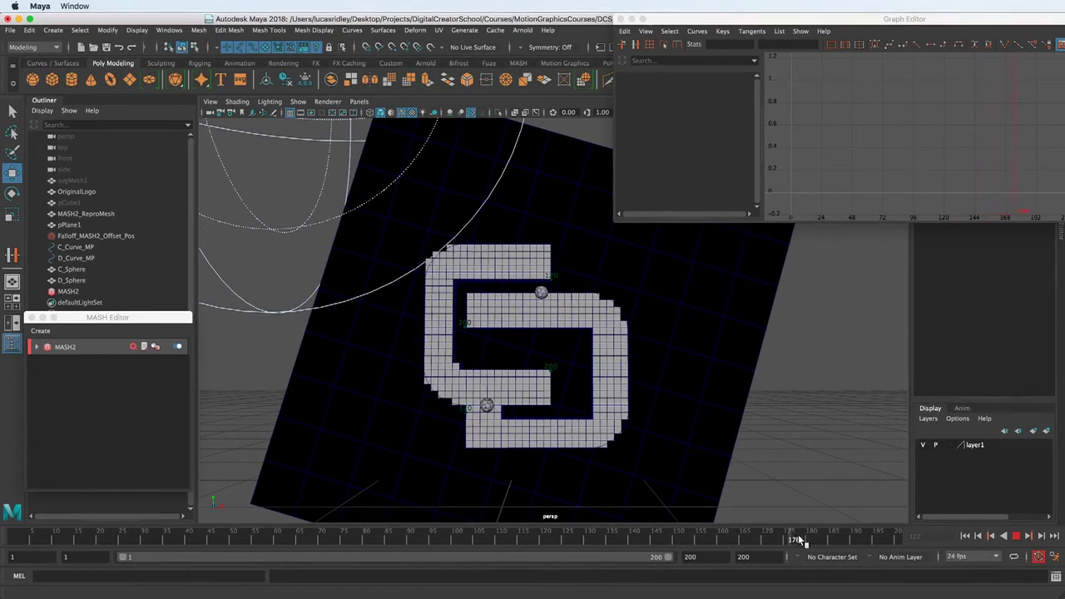
left_click_drag(831, 544, 710, 544)
left_click_drag(775, 541, 675, 569)
left_click(527, 537)
key("alt+v")
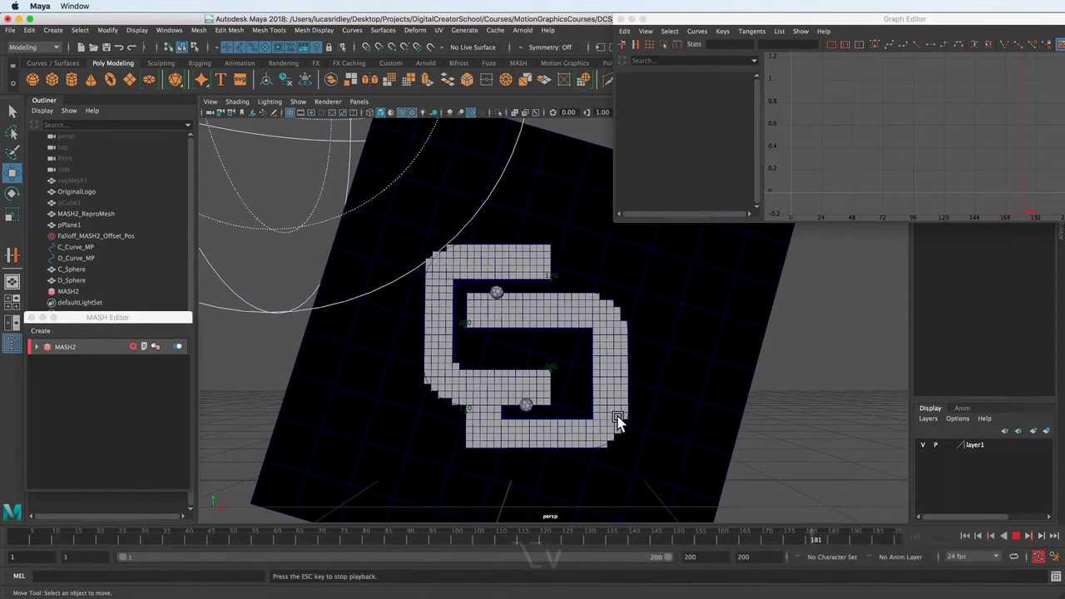
key("Escape")
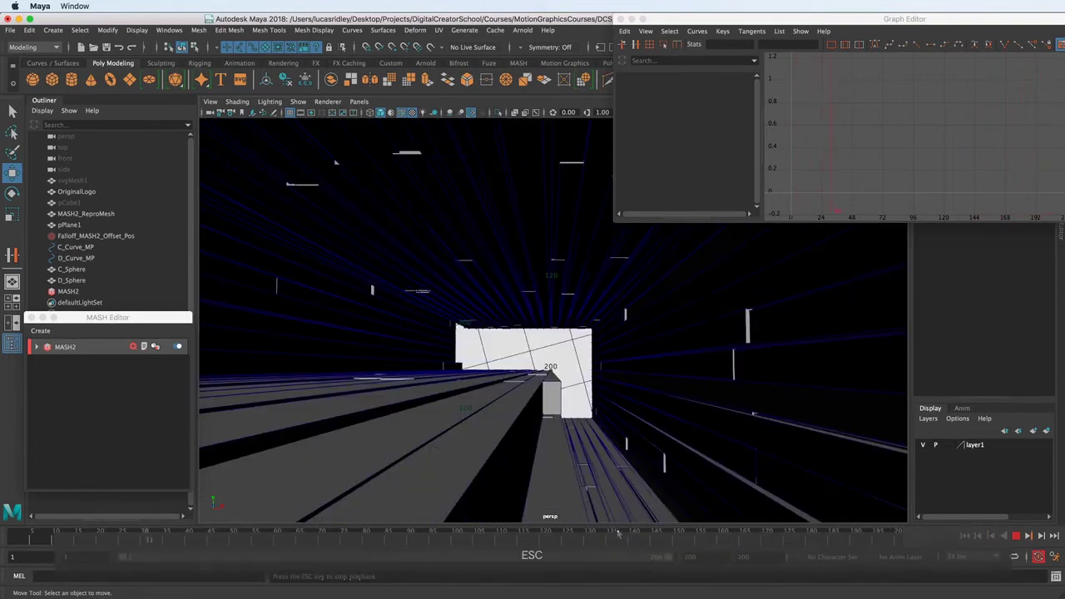
left_click_drag(624, 541, 718, 546)
Load C_Curve_MP and D_Curve_MP with their motionPath1 and motionPath2 nodes, and select both U Value channels for graph editing.
left_click(155, 249)
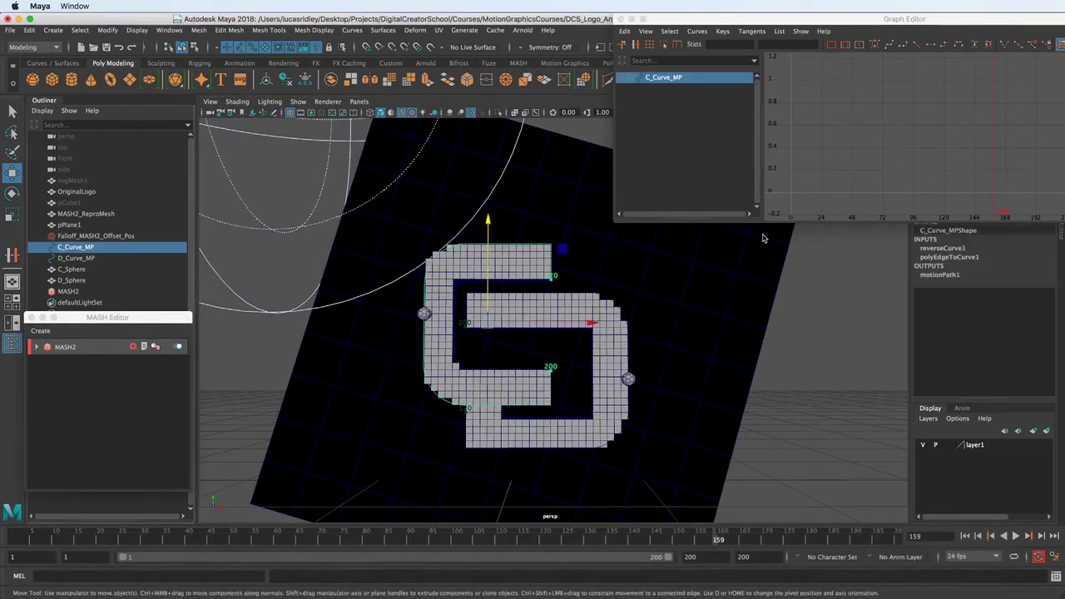
left_click(943, 280)
left_click(100, 258)
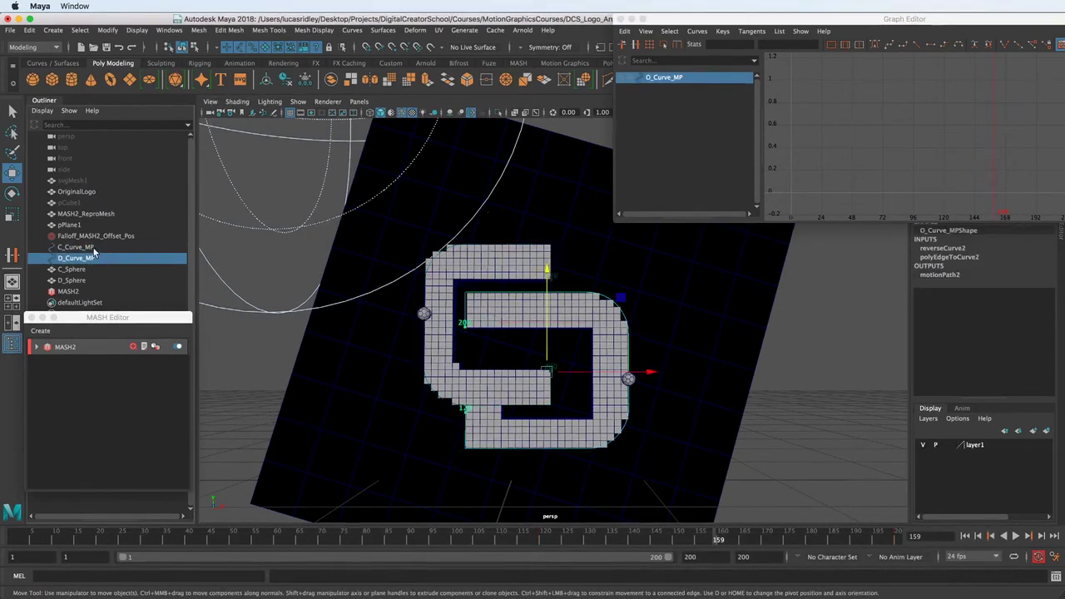
left_click(100, 247, "ctrl")
left_click(942, 275)
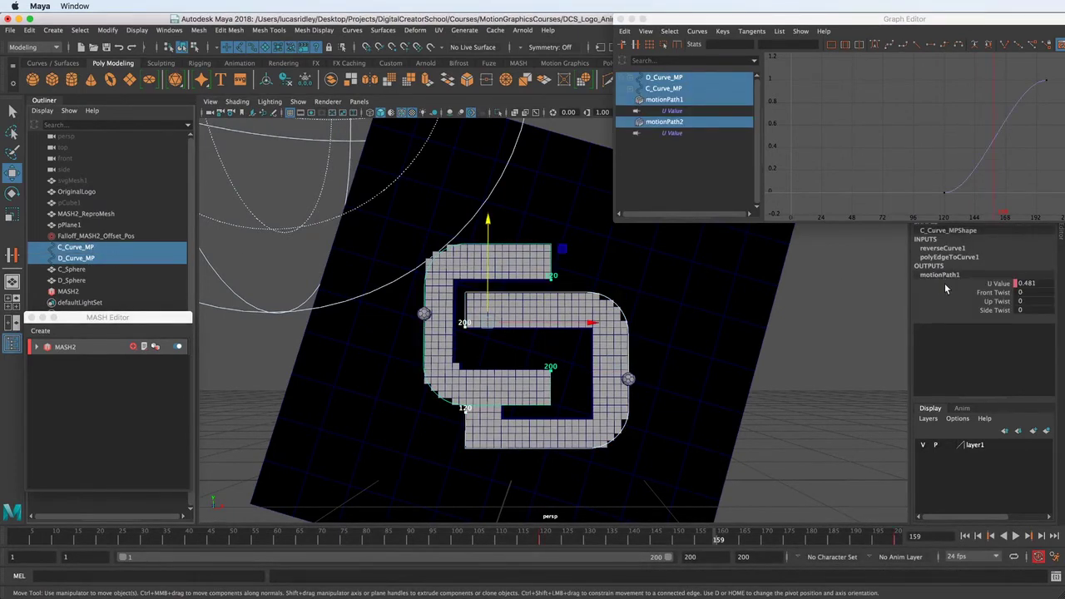
left_click(669, 111)
left_click(673, 133, "ctrl")
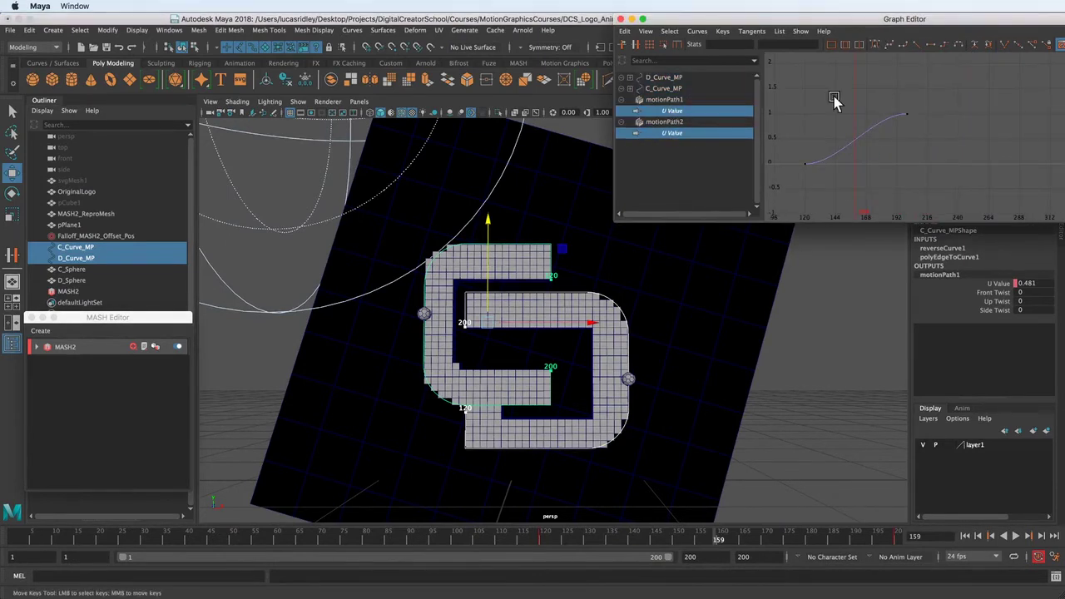
Convert both U Value curves to weighted tangents and lengthen the handles on their first and last keys for a stronger ease.
left_click_drag(799, 181, 914, 109)
left_click(697, 31)
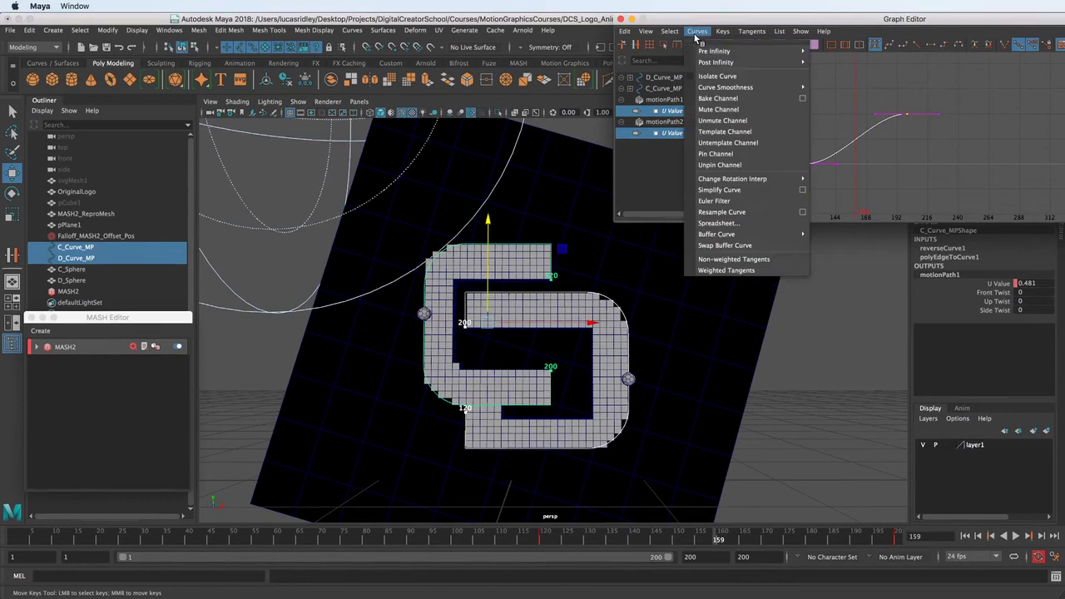
left_click(745, 271)
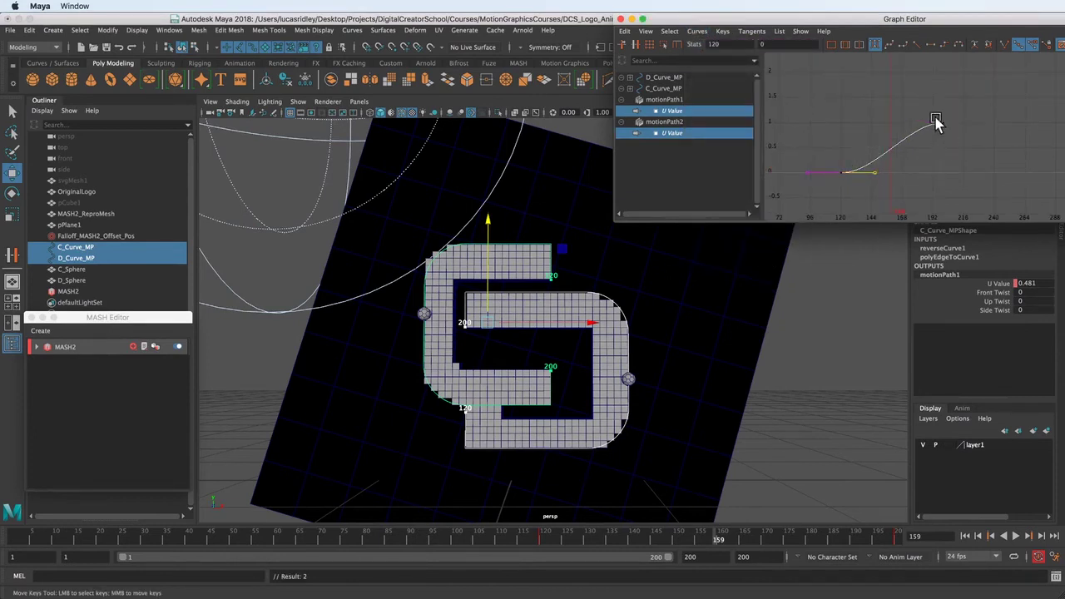
left_click_drag(930, 114, 960, 133, "shift")
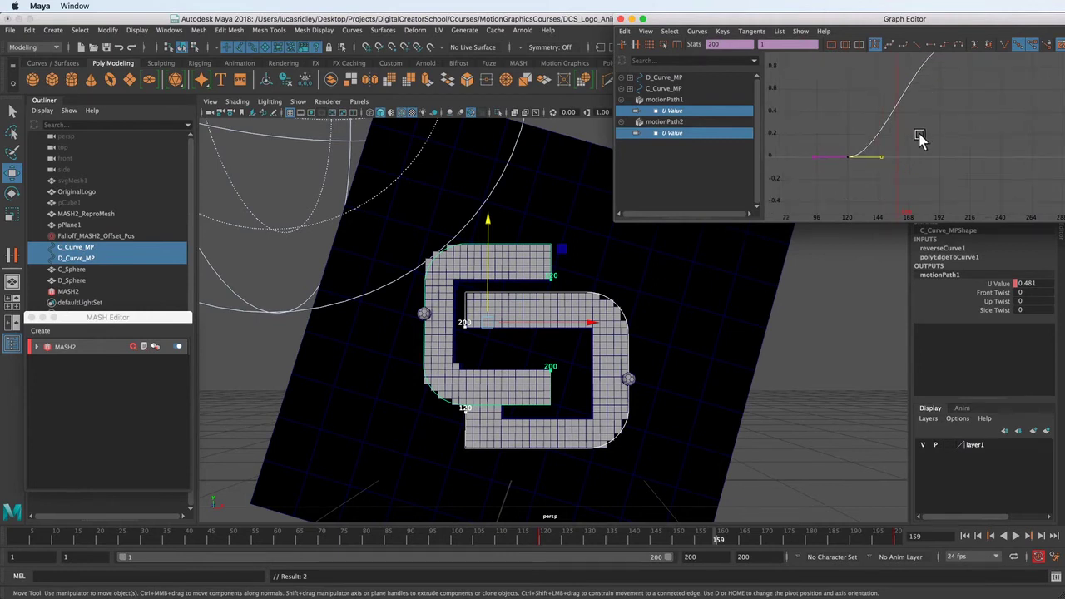
key("w")
middle_click_drag(901, 148, 846, 157, "alt")
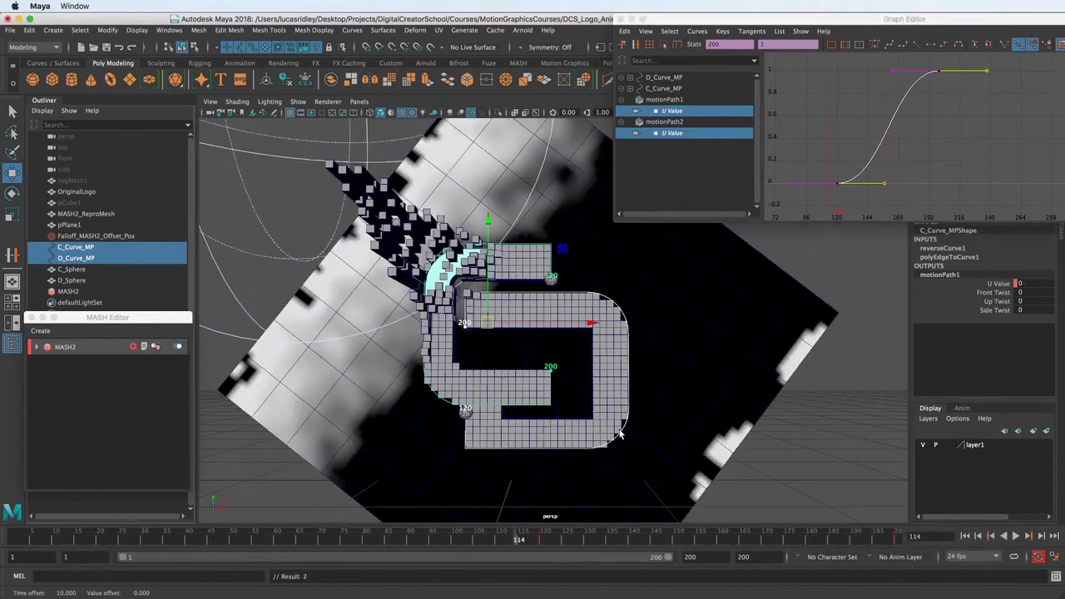
Review the new easing in playback, then lengthen the outgoing tangents of the U Value keys at frame 120 by about 28 frames.
key("alt+v")
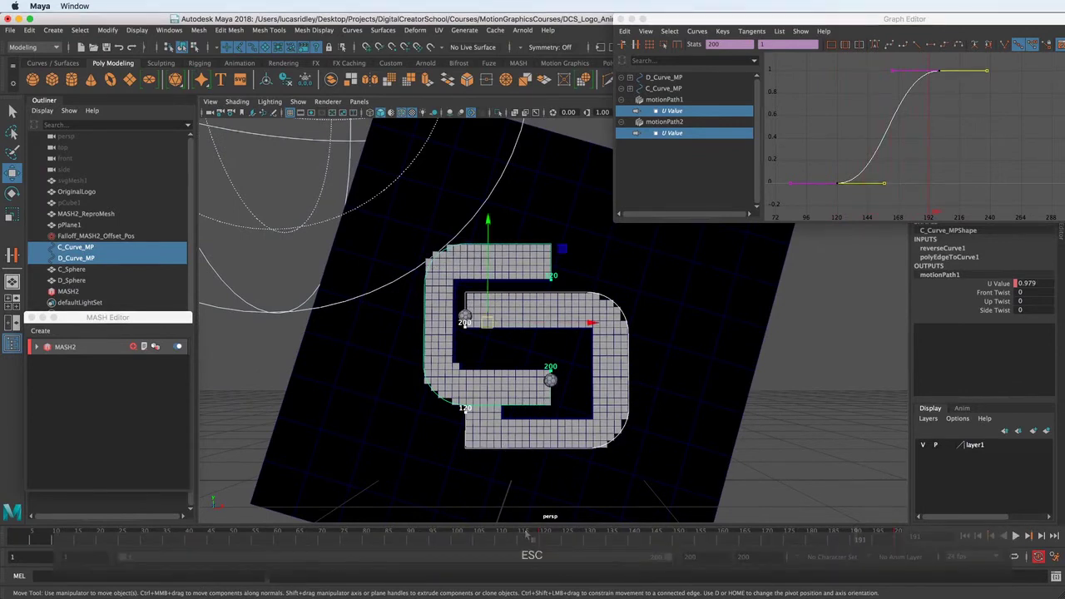
key("Escape")
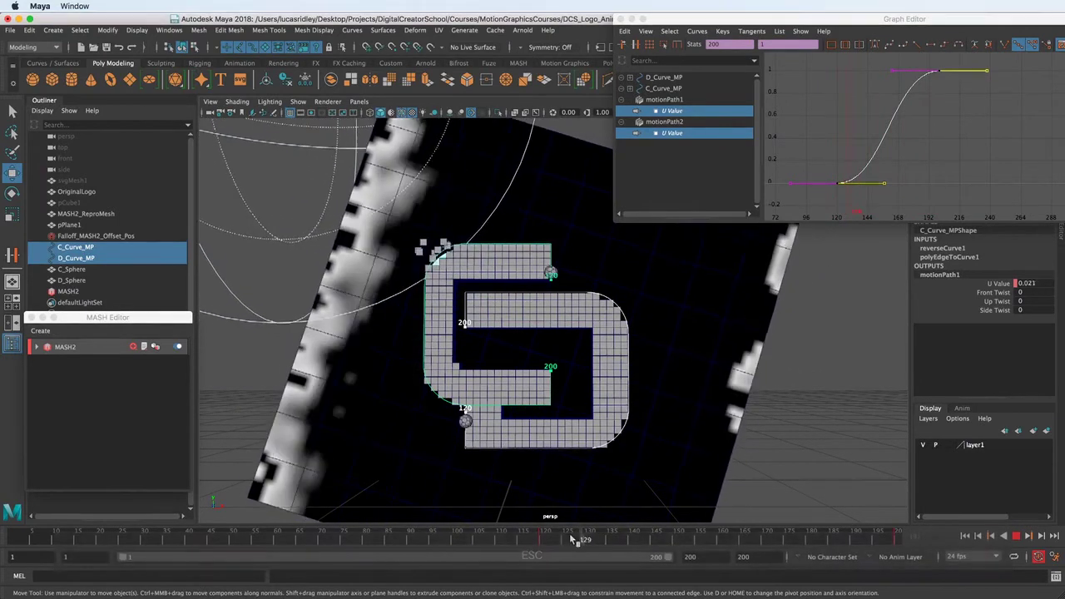
left_click_drag(857, 128, 882, 193)
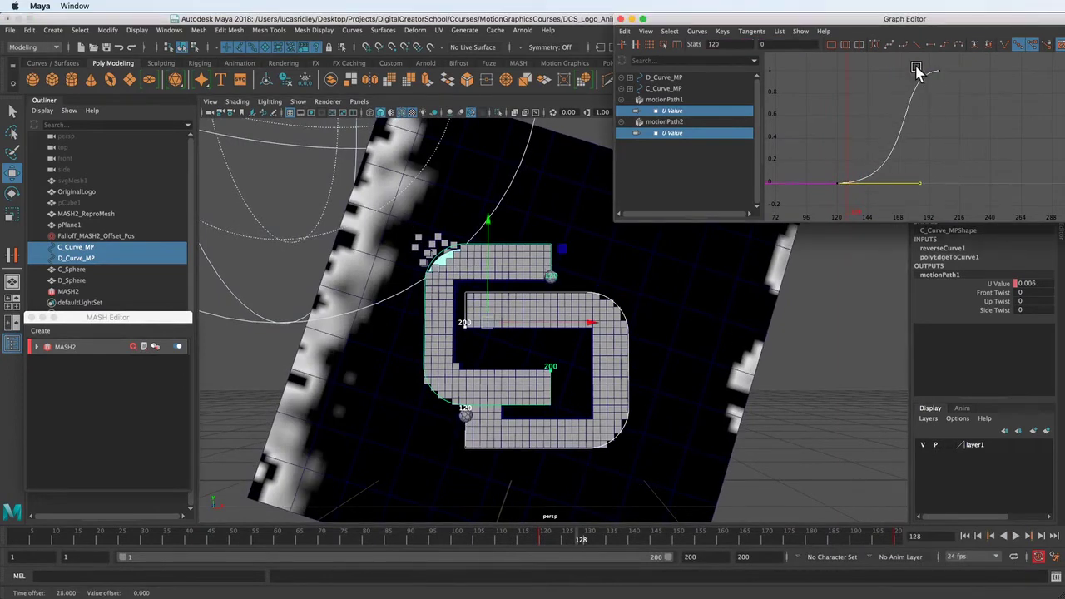
Set the playback range's end to frame 250 and move the last U Value keys to frame 233.
left_click_drag(916, 64, 966, 99)
double_click(691, 558)
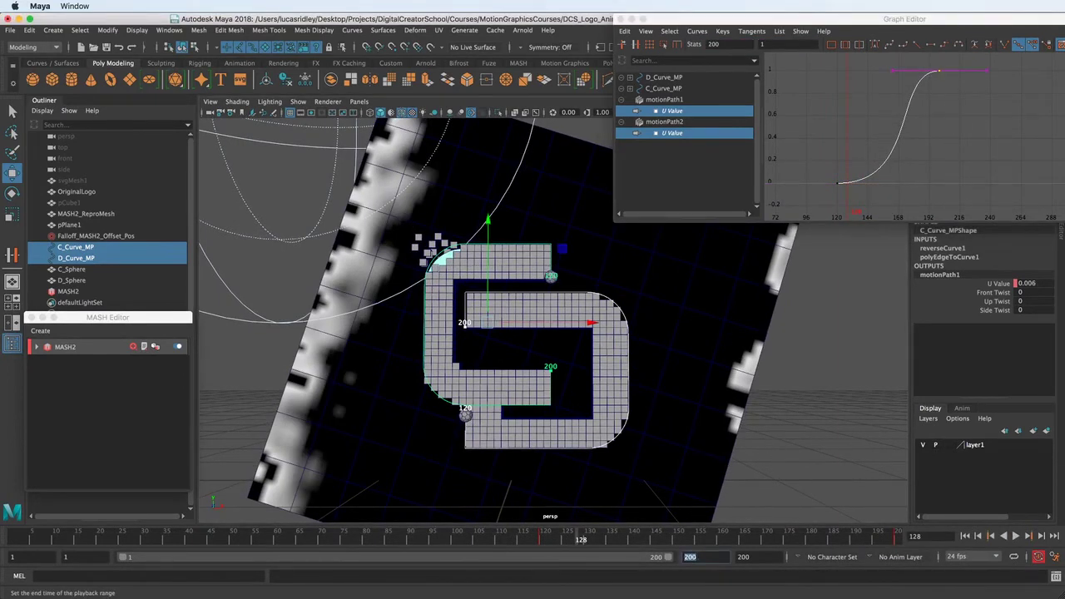
type("250")
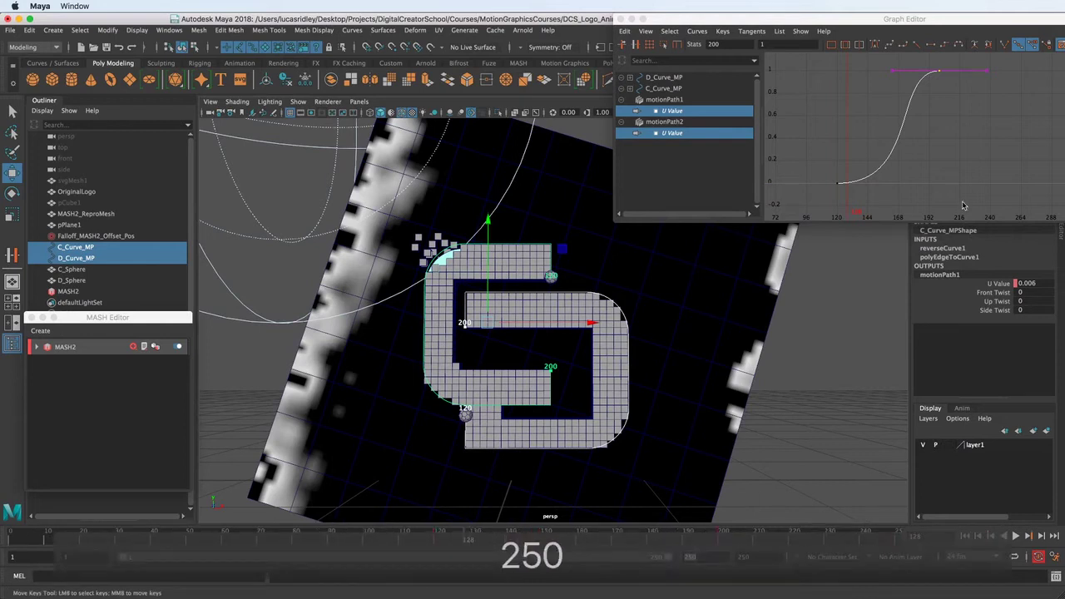
left_click(956, 115)
middle_click_drag(926, 92, 898, 109, "alt")
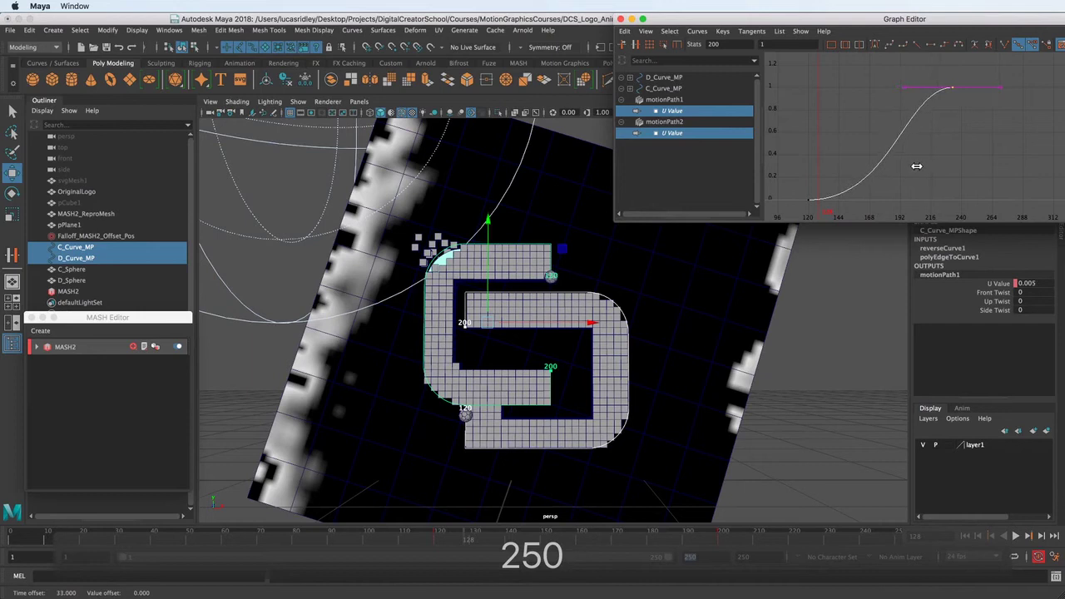
Review the slower motion, then move the last U Value keys to frame 240 and lengthen their incoming tangents for a softer stop.
left_click(376, 541)
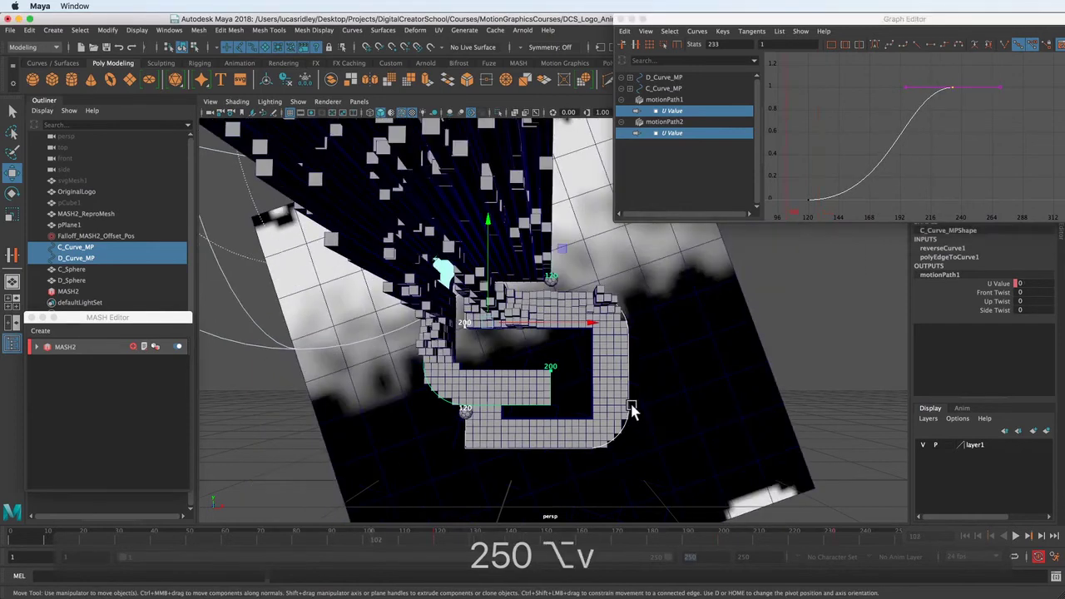
key("alt+v")
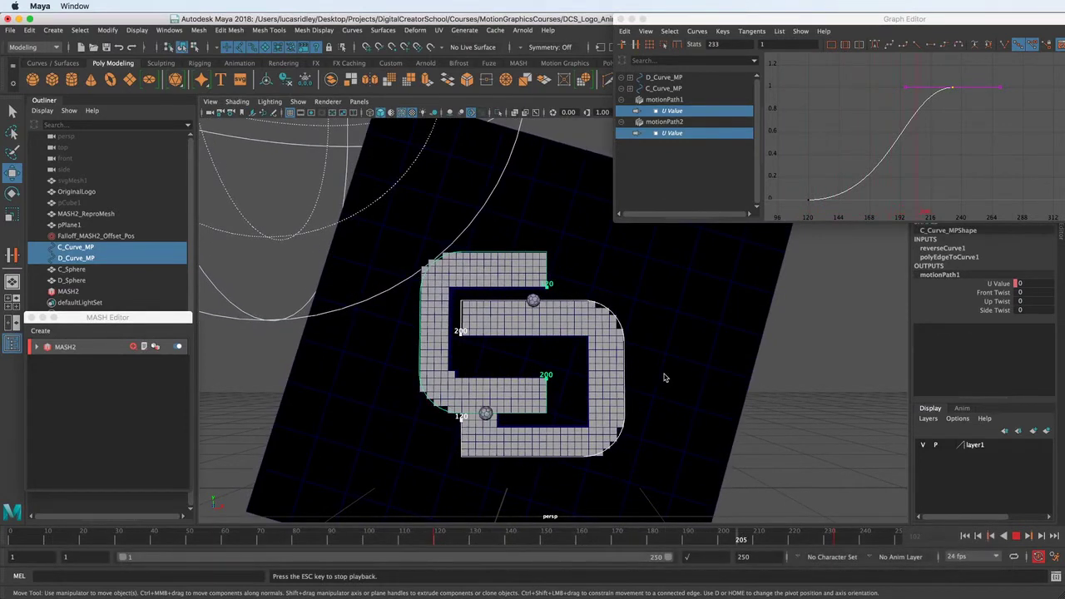
key("Escape")
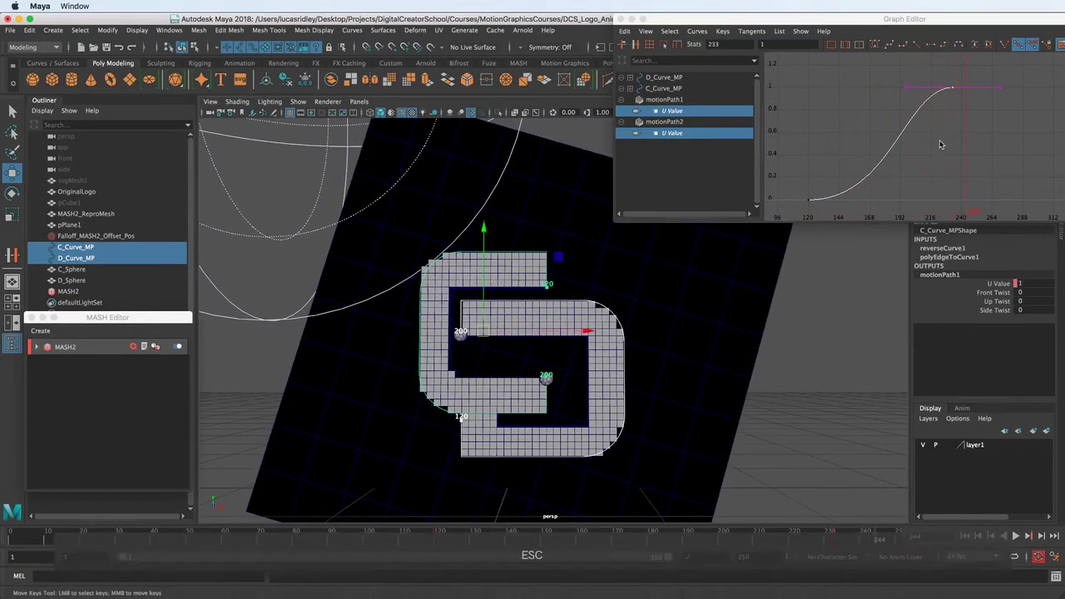
middle_click_drag(933, 166, 929, 166, "shift")
left_click_drag(938, 63, 962, 114)
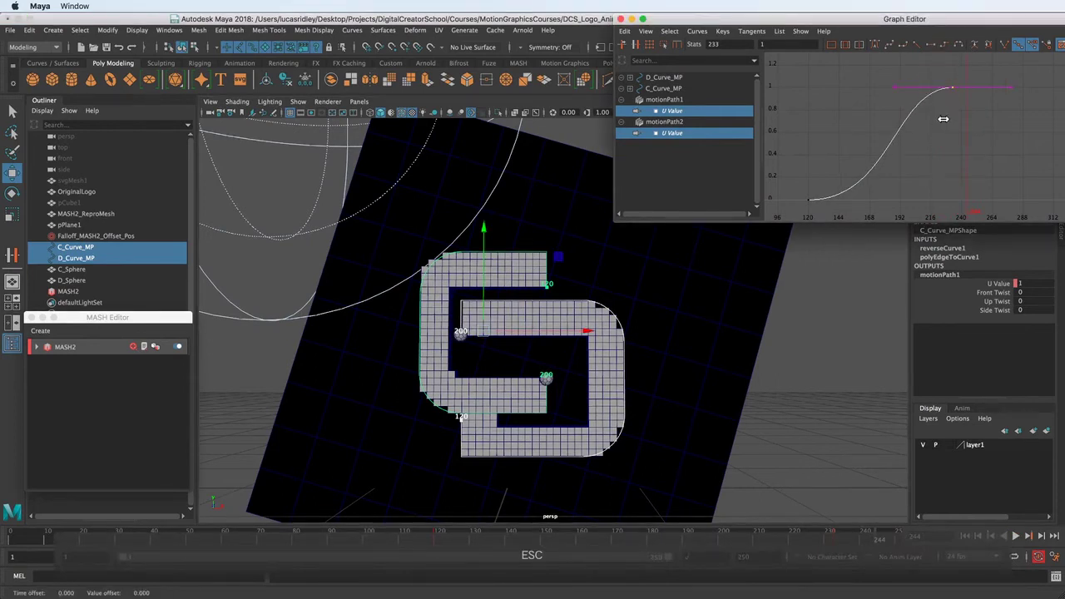
middle_click_drag(934, 118, 951, 118, "shift")
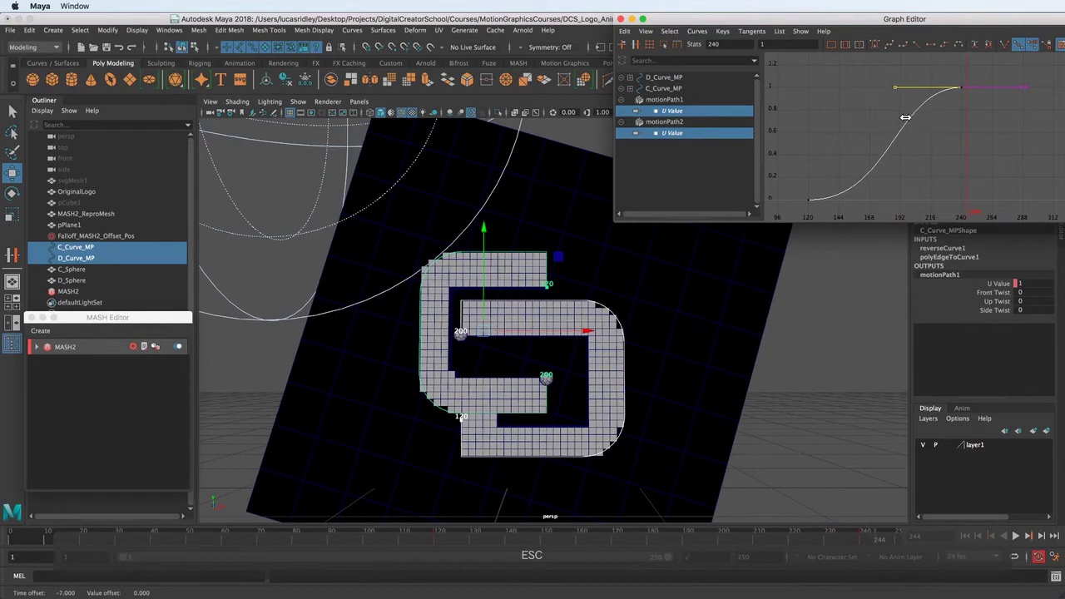
key("alt+v")
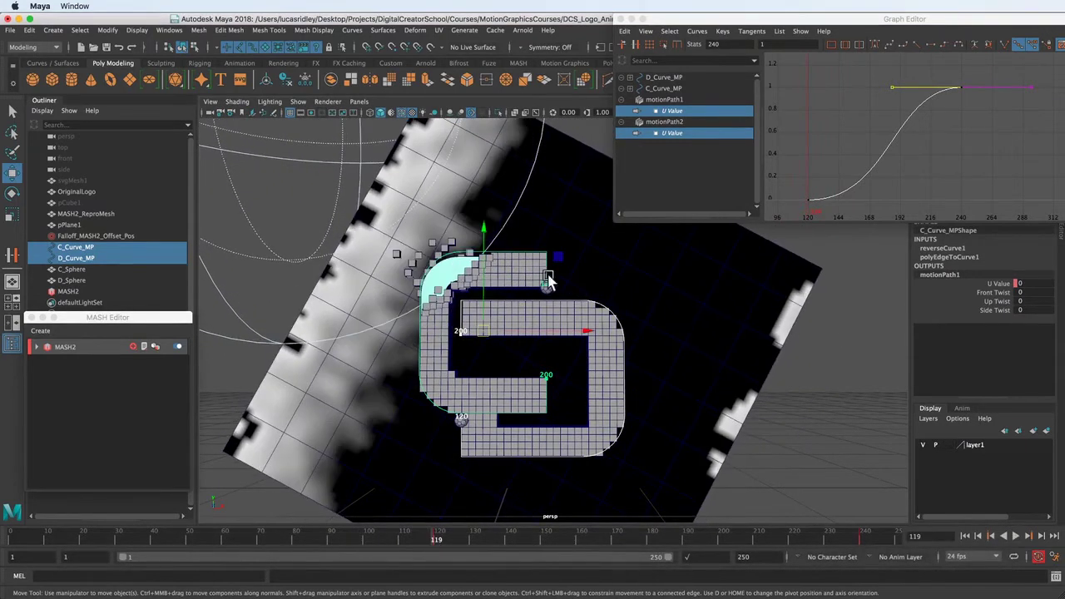
Shift all U Value keys 15 frames earlier, ending at frame 225, and scrub the timeline to check the spheres' new start.
left_click_drag(981, 67, 822, 170)
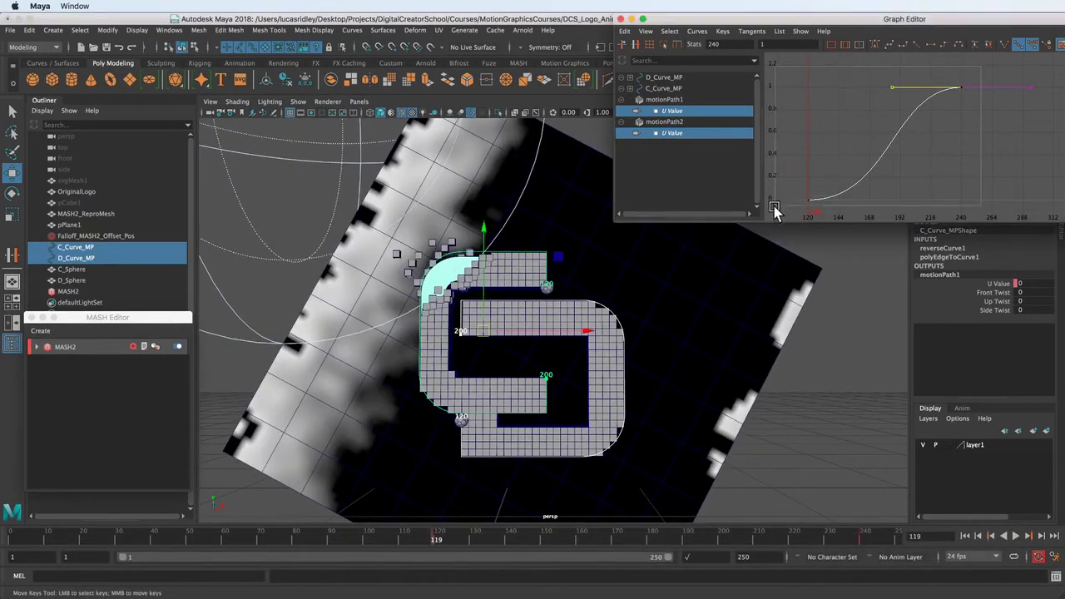
left_click_drag(774, 211, 773, 211)
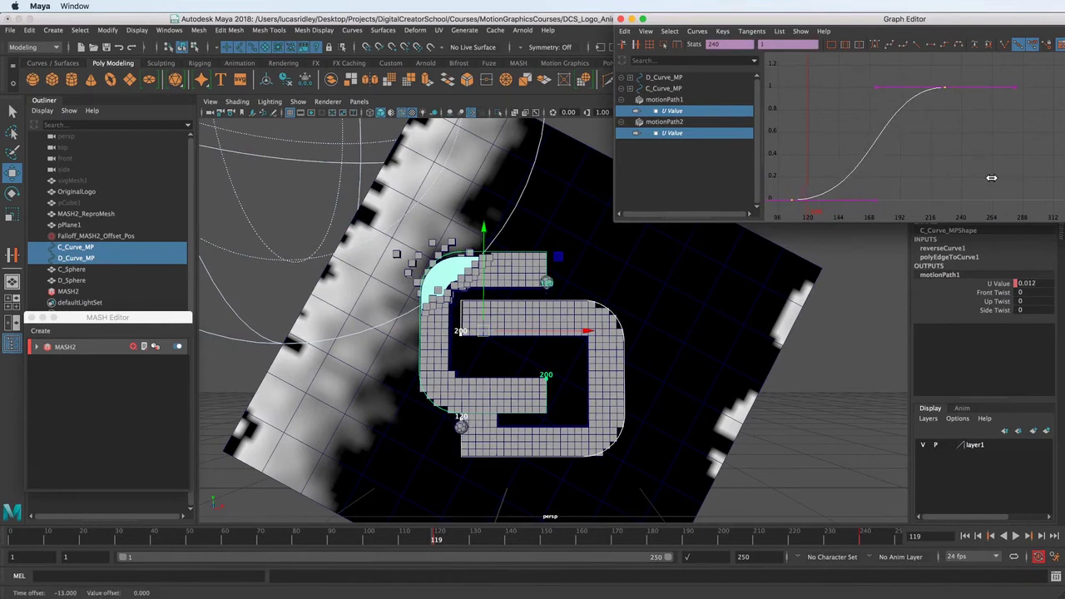
left_click_drag(359, 537, 503, 545)
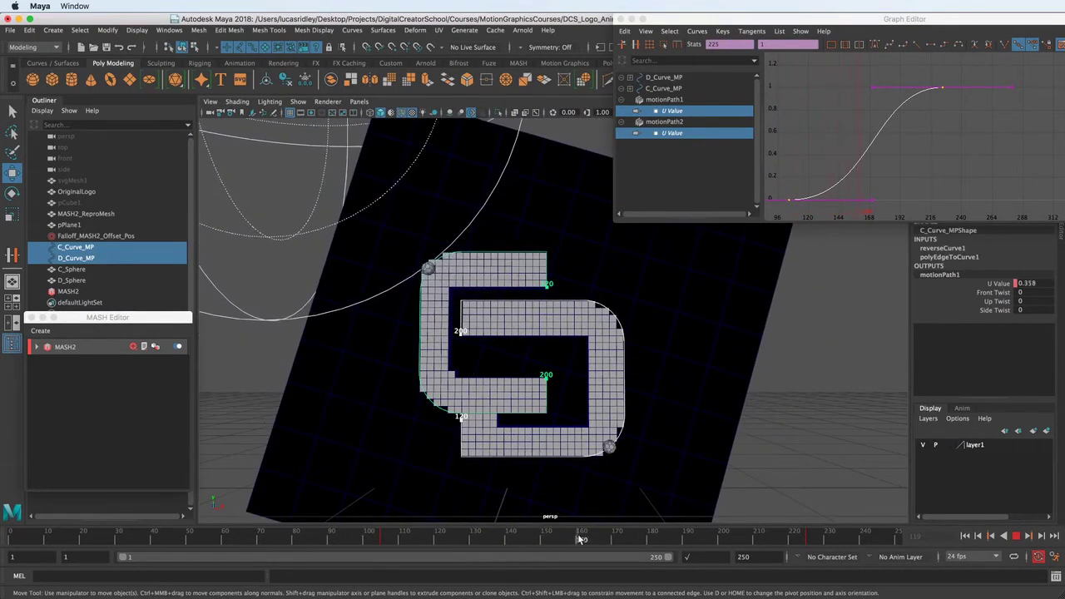
left_click_drag(581, 539, 379, 552)
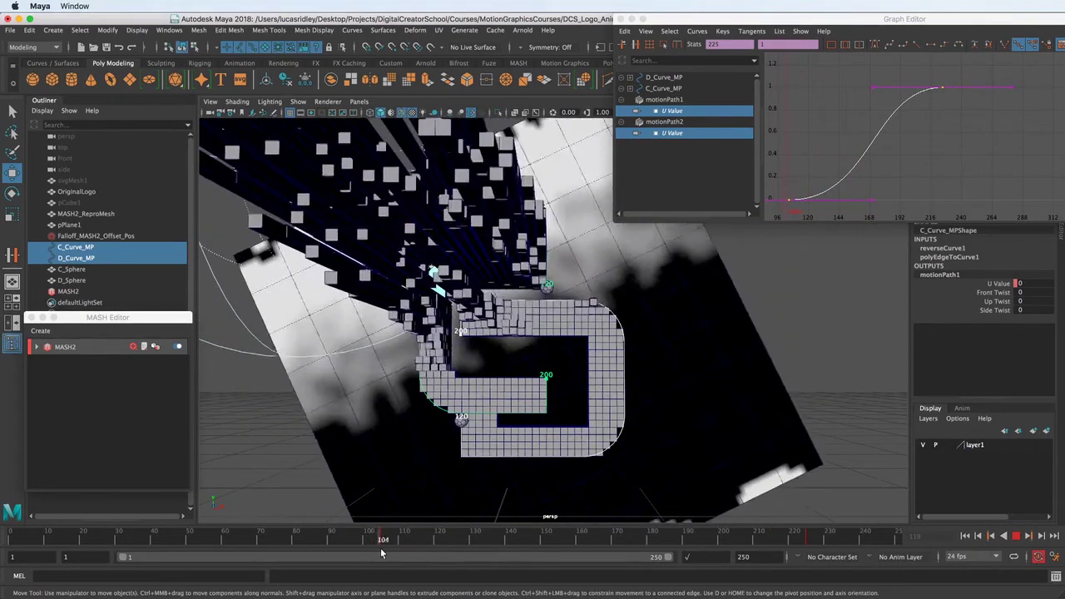
Select the D and C spheres and key their scale at frame 106.
left_click(391, 539)
left_click(463, 421)
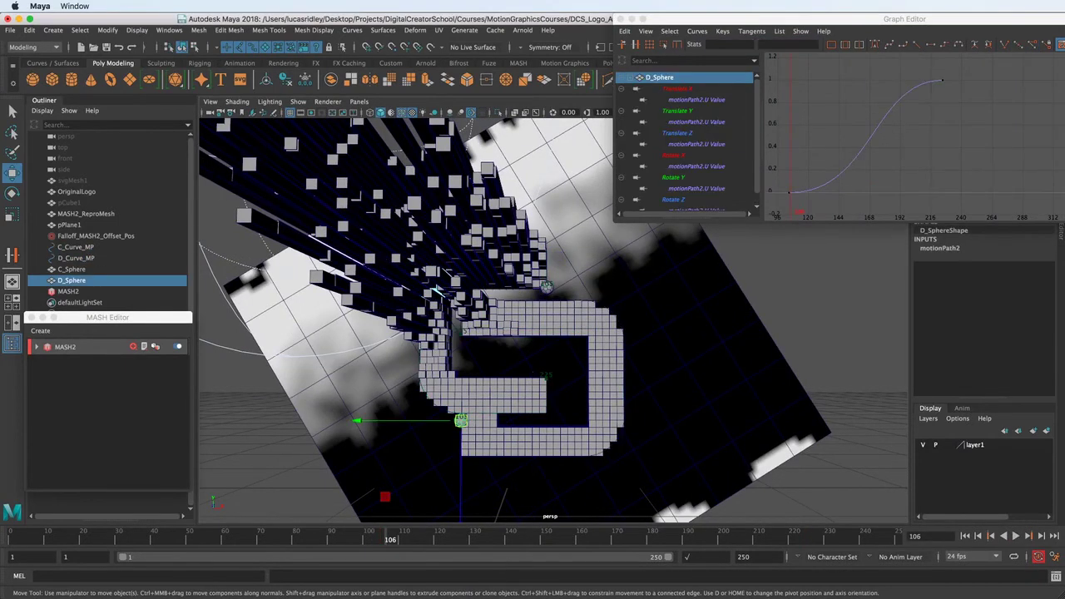
left_click(548, 288, "shift")
left_click_drag(548, 291, 504, 406, "alt")
left_click_drag(390, 542, 386, 542)
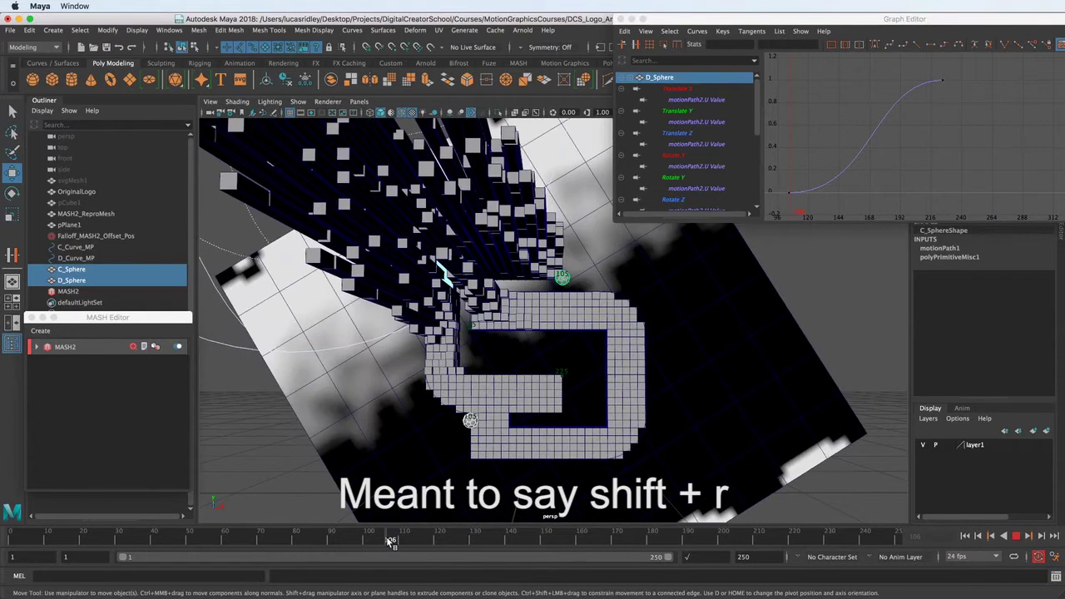
key("r")
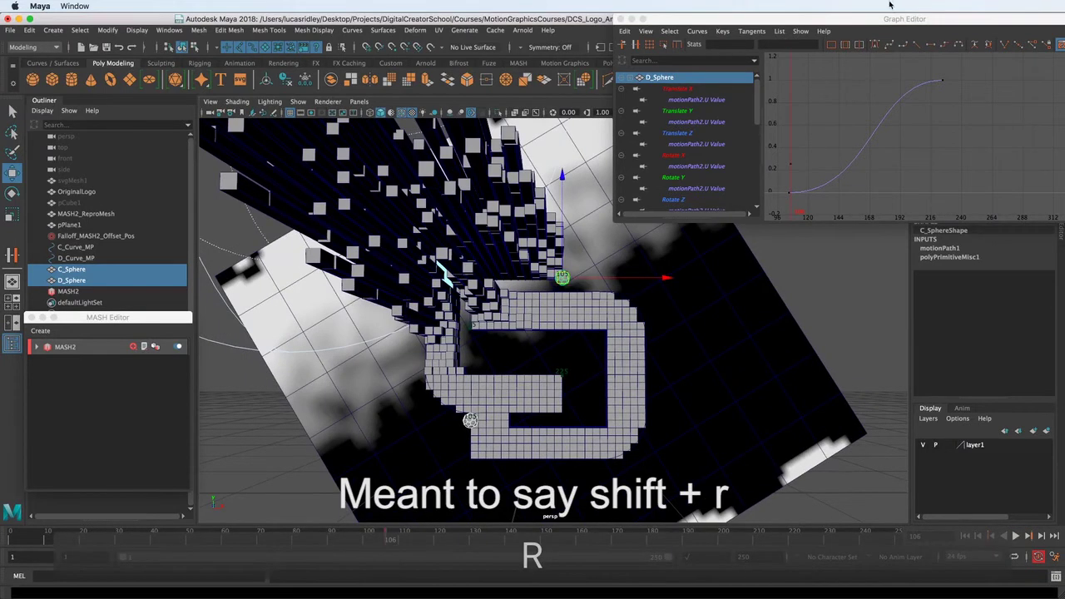
Move the Graph Editor lower over the viewport, then undo the spheres' scale key and set it again at frame 106.
left_click_drag(879, 19, 833, 261)
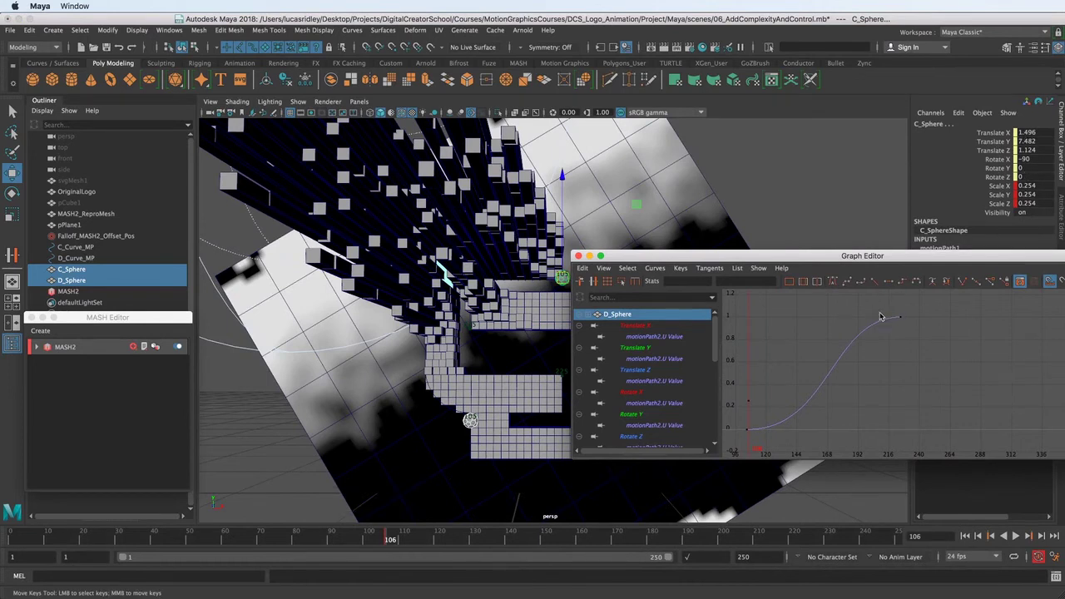
key("super+z")
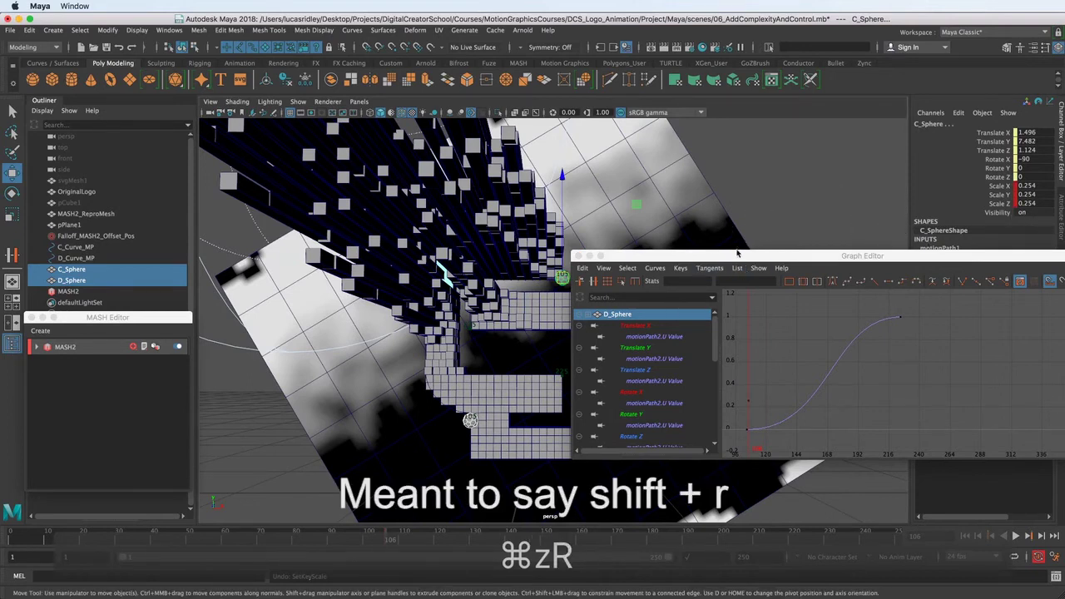
left_click_drag(754, 256, 792, 243)
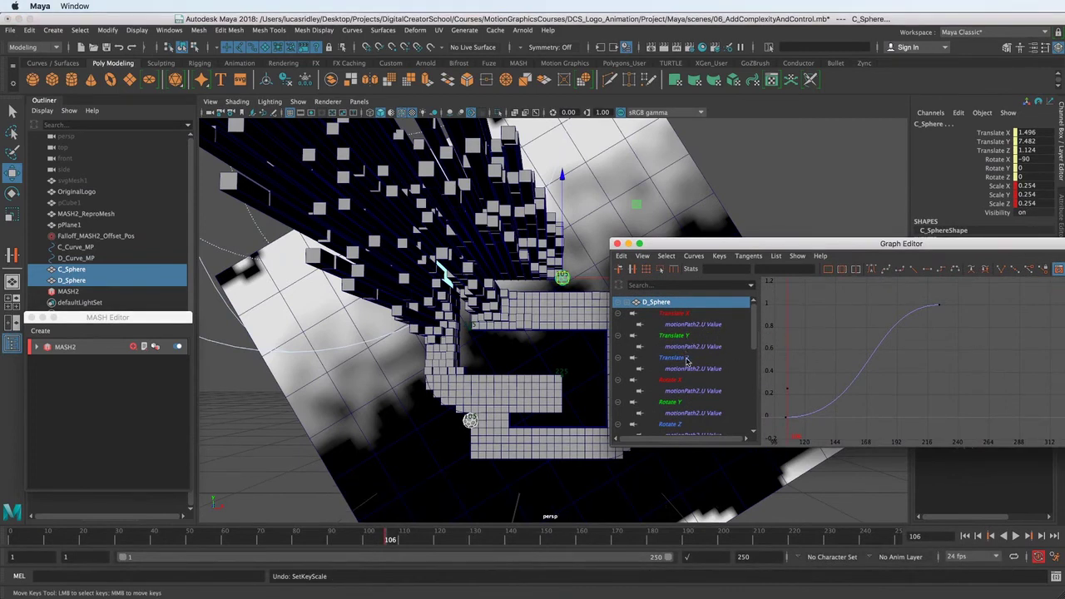
Set Scale X, Y and Z of both spheres to 0 at frame 98.
left_click_drag(386, 538, 367, 537)
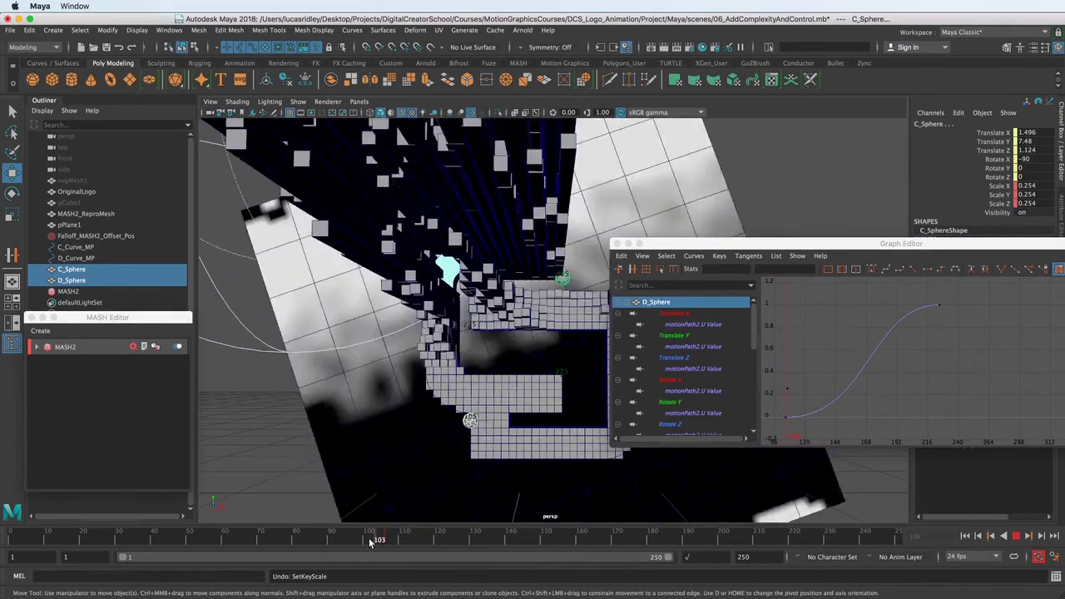
left_click(356, 540)
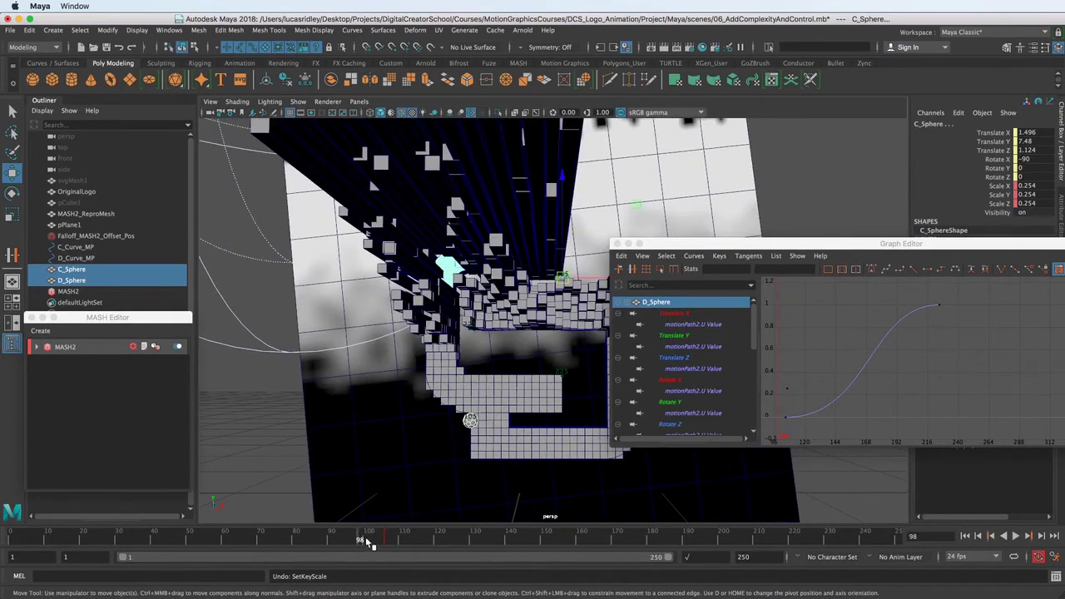
type("0")
key("Return")
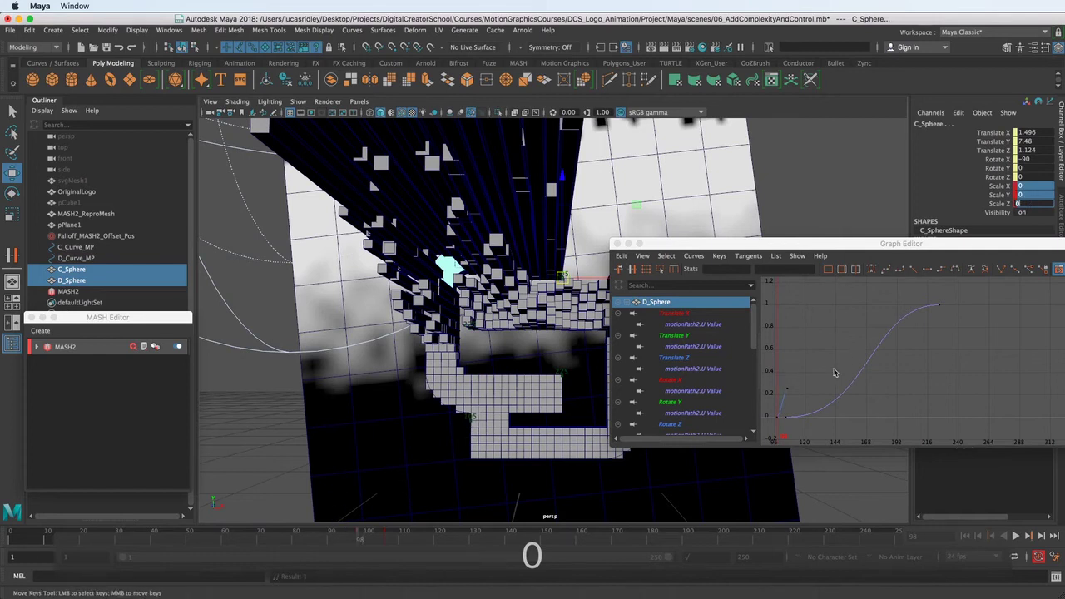
Shift both spheres' scale keys 7 frames later so that the last ones sit at frame 113.
middle_click_drag(799, 414, 937, 366, "alt")
right_click_drag(866, 333, 891, 334, "alt+shift")
middle_click_drag(890, 334, 981, 327, "alt")
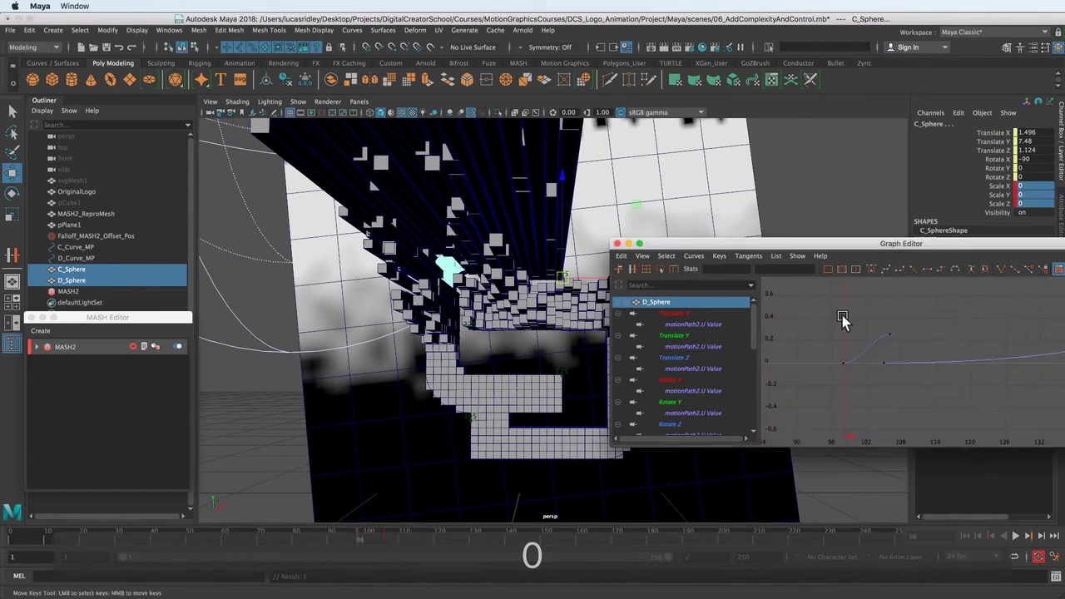
left_click_drag(871, 331, 917, 361, "shift")
middle_click_drag(857, 319, 882, 392, "alt+shift")
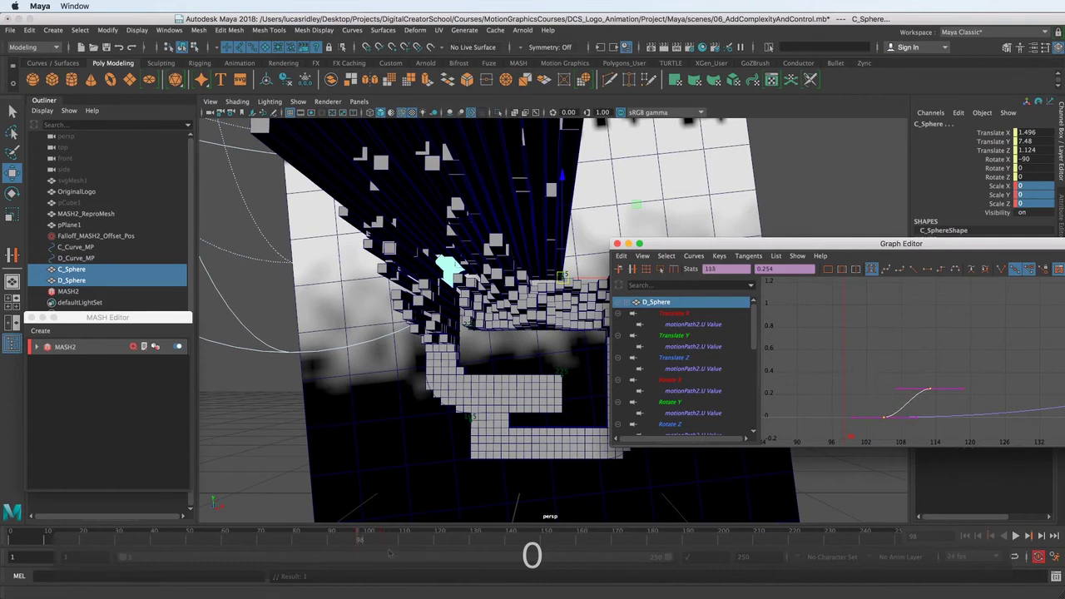
Scrub and play the animation to check how the spheres scale up at the start of their paths.
left_click_drag(366, 544, 394, 545)
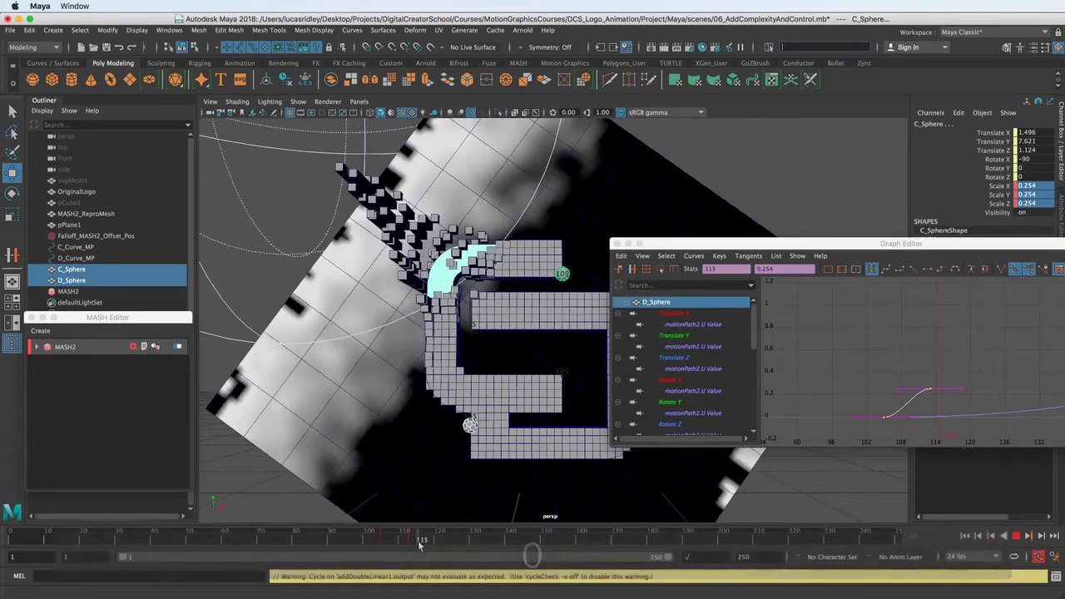
key("alt+v")
key("alt+v")
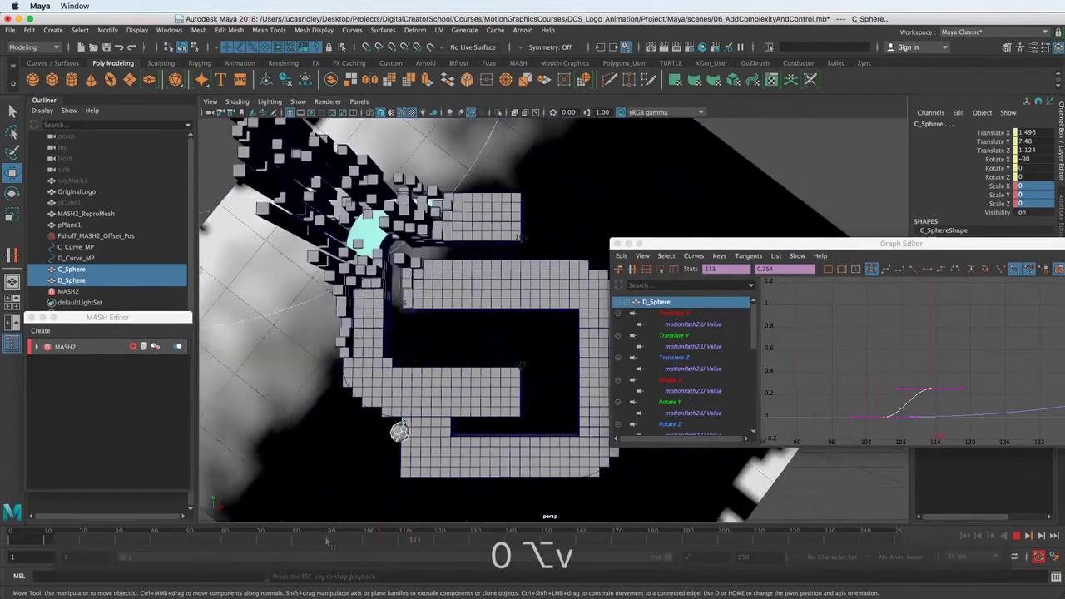
key("Escape")
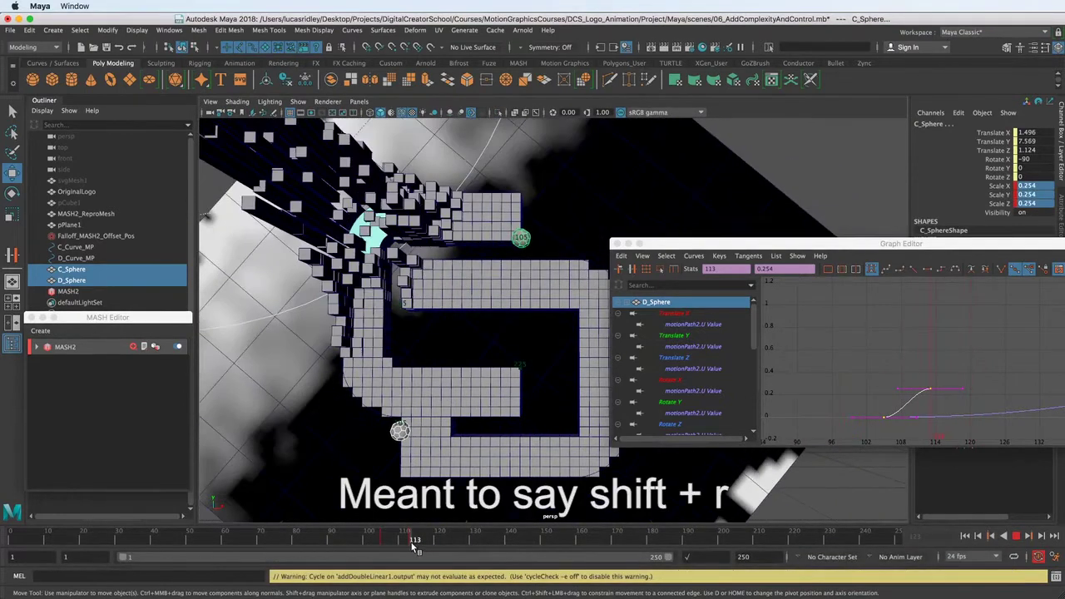
Key the spheres' scale at frame 117 and raise the frame 113 scale keys to 0.277 for an overshoot.
left_click(429, 542)
key("shift+r")
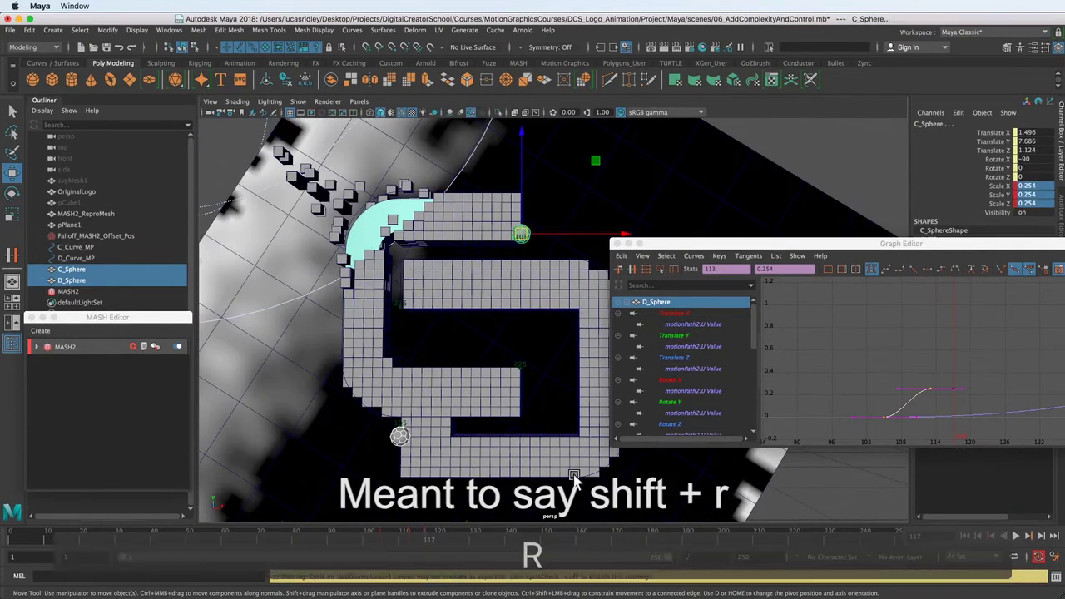
middle_click_drag(948, 397, 904, 380, "alt")
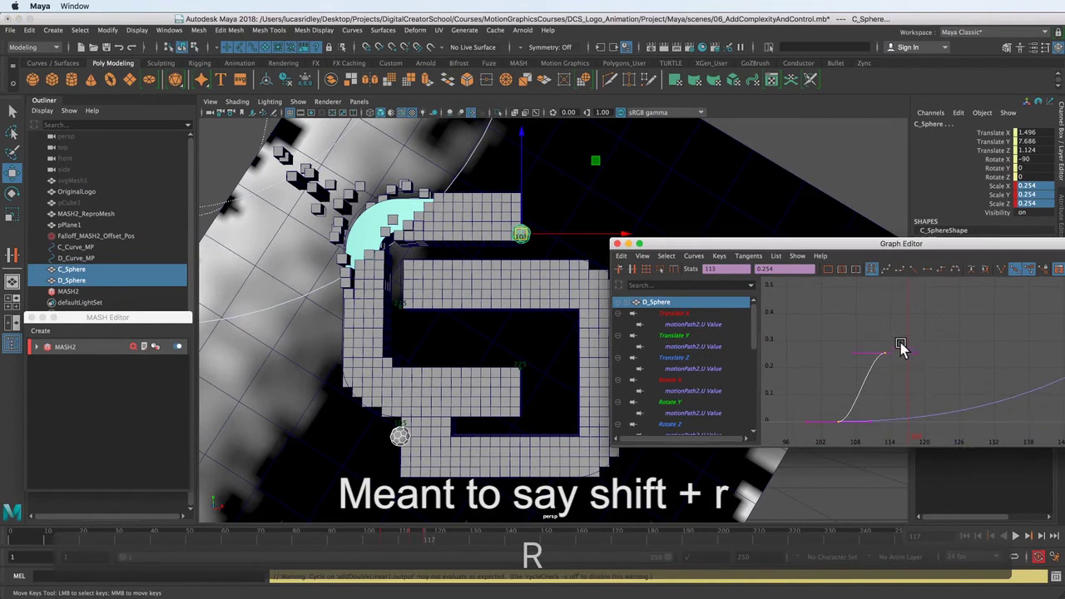
key("w")
middle_click_drag(889, 377, 891, 375)
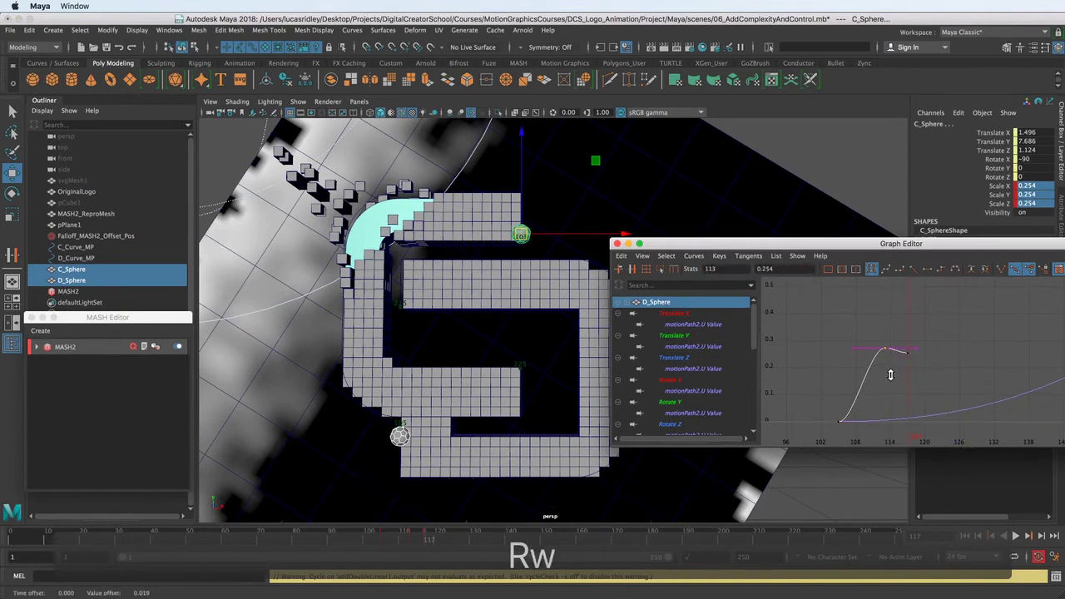
Play back the animation from about frame 100 to review the overshoot and the spheres' travel along the curves.
key("alt+v")
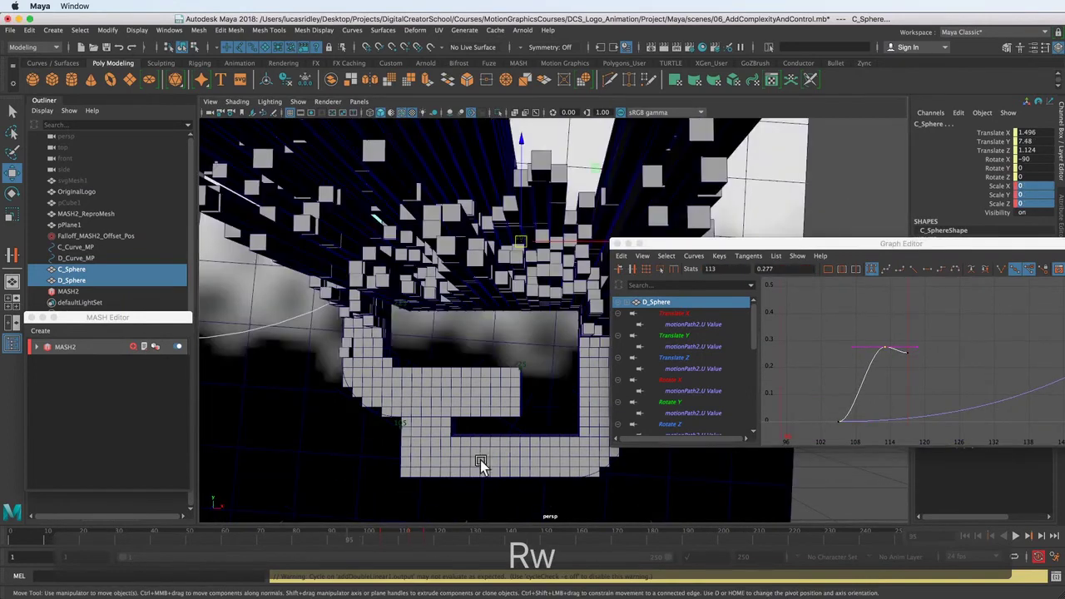
key("Escape")
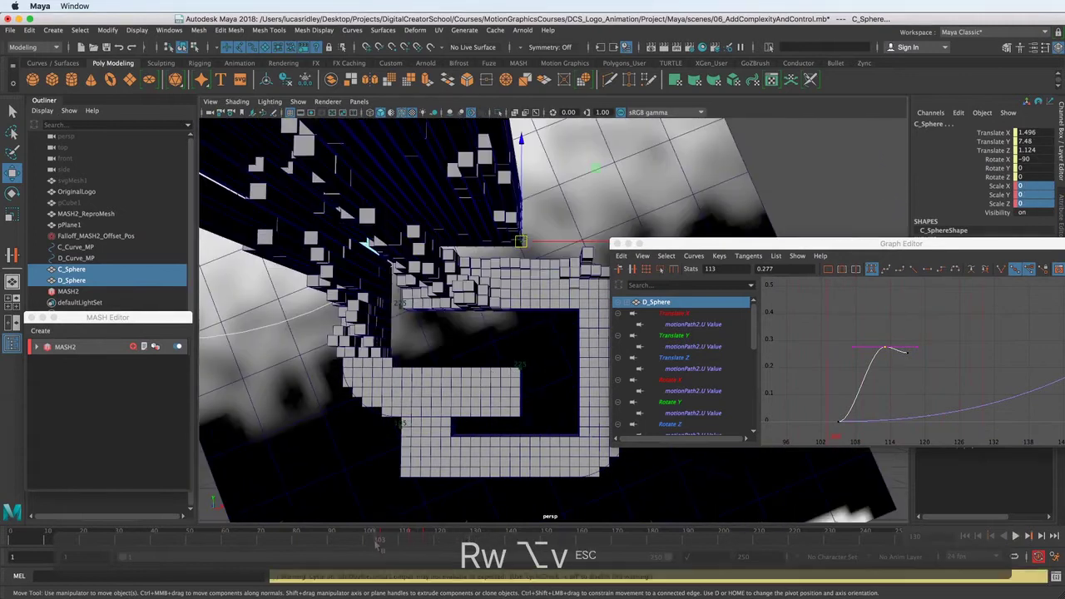
key("alt+v")
key("Escape")
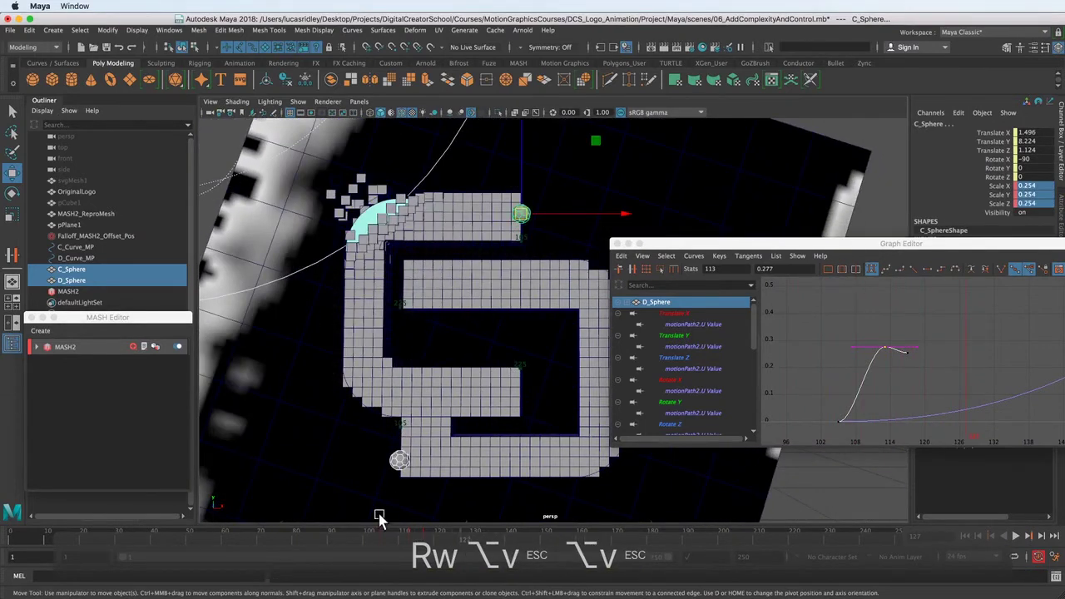
left_click(376, 538)
key("alt+v")
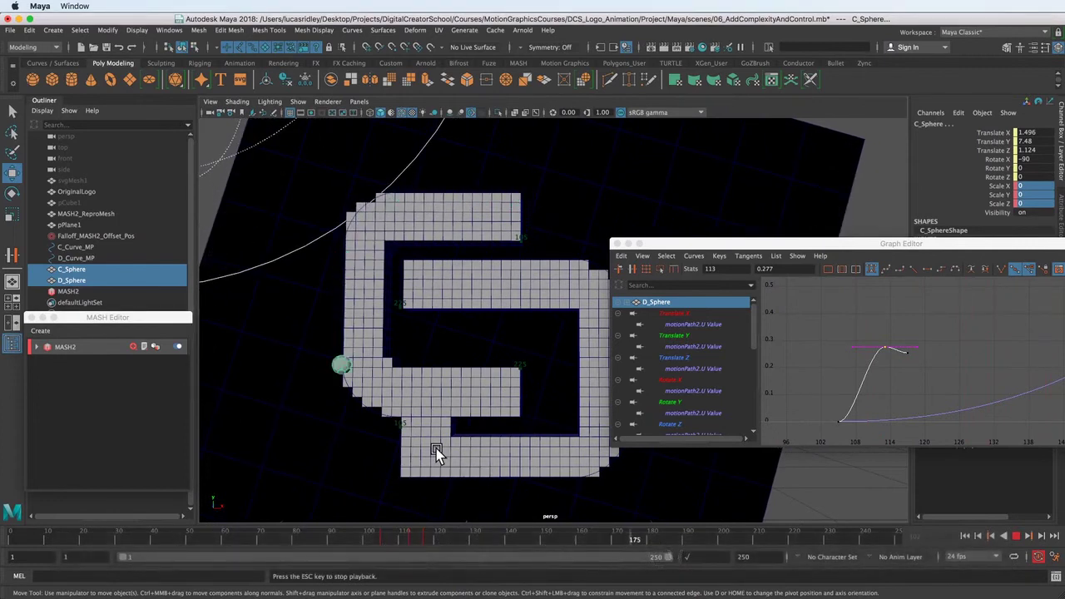
key("Escape")
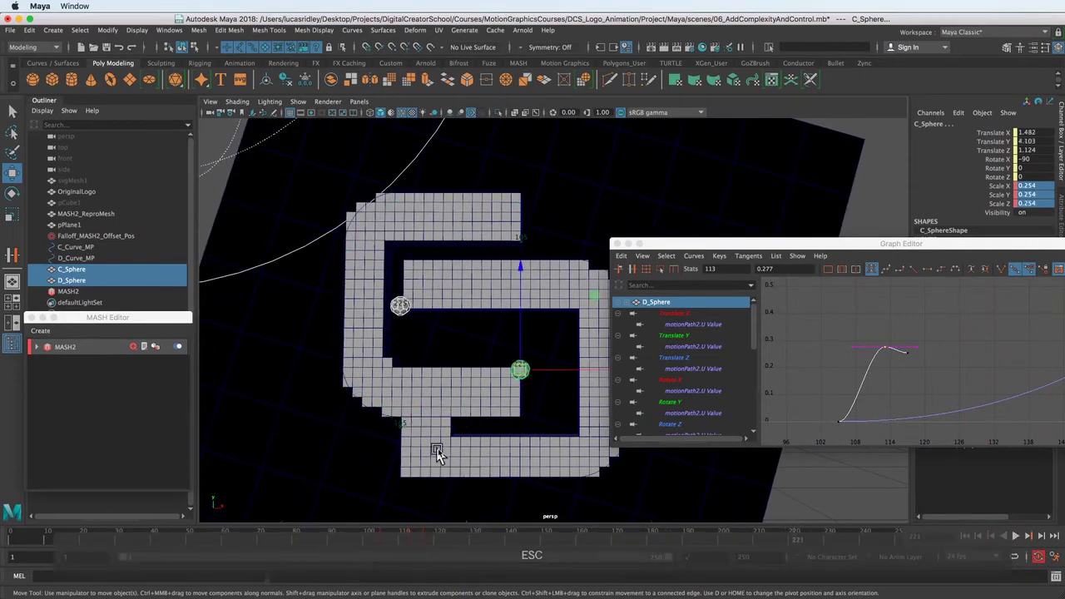
Key the scale of both spheres at frame 221, just before the end of their paths.
middle_click_drag(1026, 373, 1008, 365, "alt")
right_click_drag(1008, 365, 932, 375, "alt")
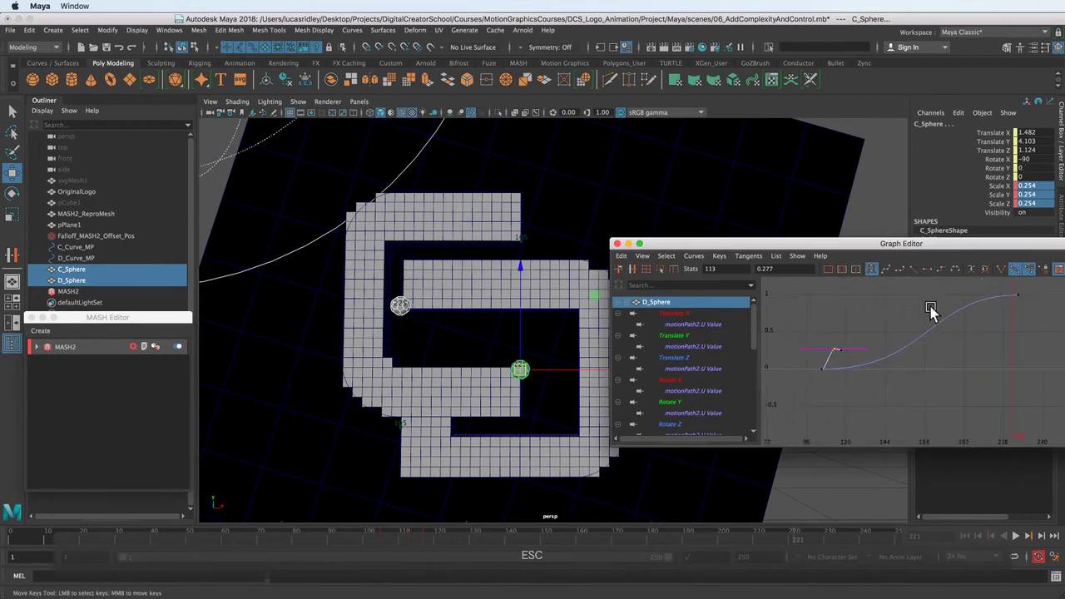
middle_click_drag(983, 356, 937, 358, "alt")
right_click_drag(940, 363, 949, 345, "alt+shift")
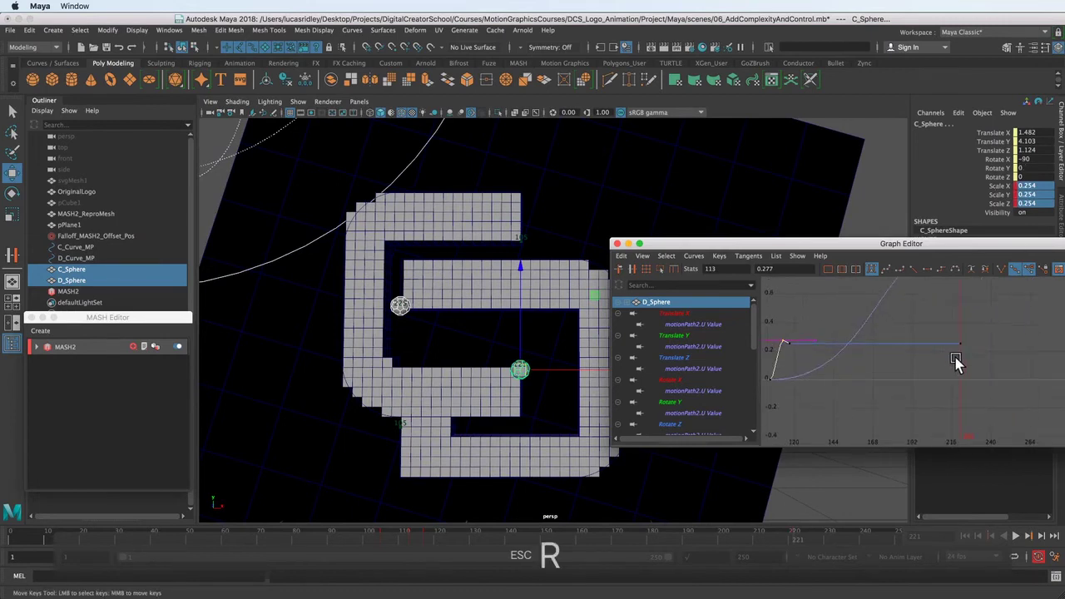
Key the spheres' scale at frame 226 and raise those keys to 0.261.
key("alt+period")
key("alt+period")
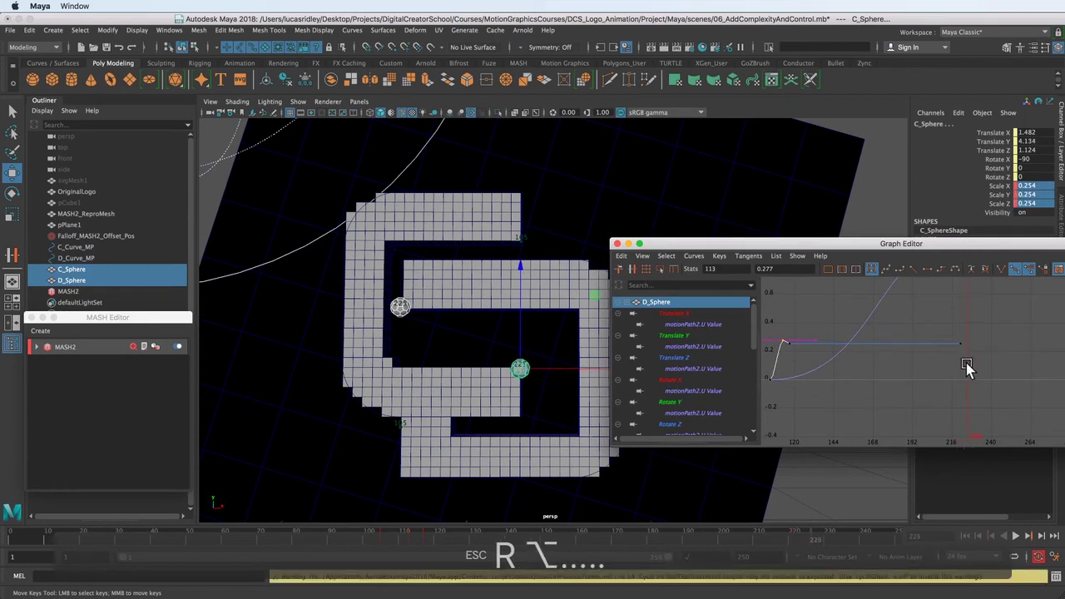
key("alt+period")
key("alt+period")
mouse_move(955, 371)
right_mouse_down("alt")
mouse_move(931, 369)
mouse_move(968, 372)
right_mouse_up("alt")
left_click_drag(943, 370, 945, 373)
key("w")
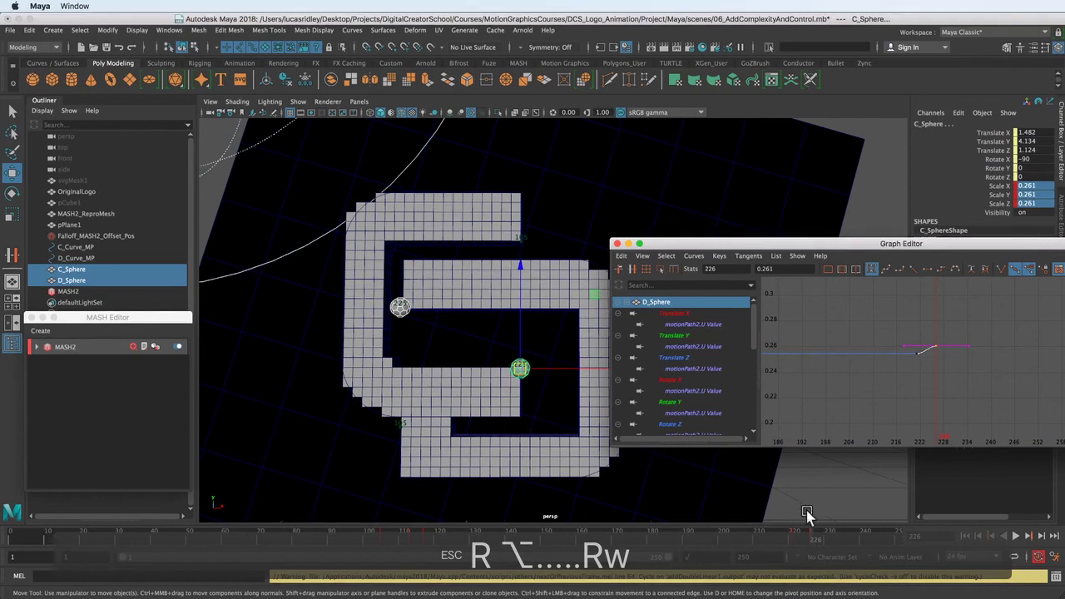
Advance to frame 233 and set Scale X, Y and Z of both spheres to 0.
key("alt+period")
key("alt+period")
key("alt+period")
key("alt+period")
key("alt+period")
key("alt+period")
key("alt+period")
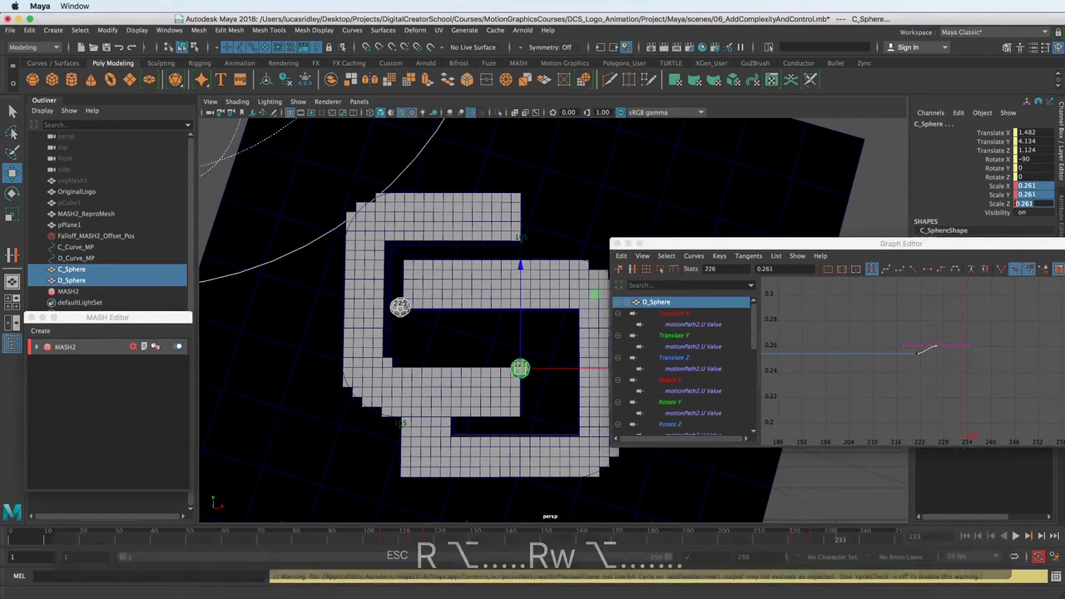
type("0")
key("Return")
Preview the spheres' disappearance, then raise the frame 226 scale keys to 0.286.
key("alt+v")
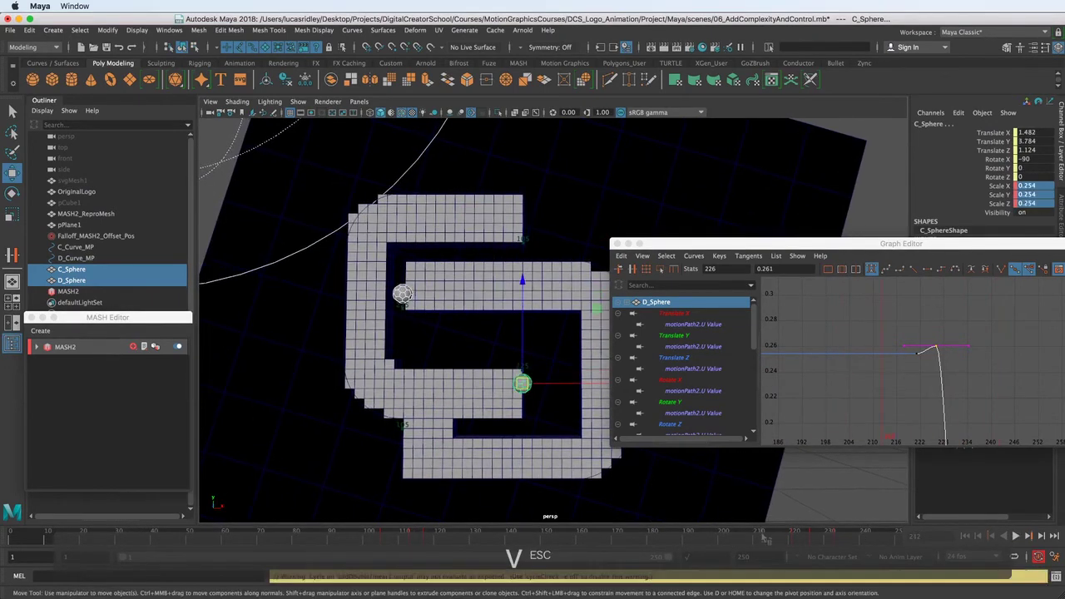
key("alt+v")
left_click_drag(757, 539, 800, 540)
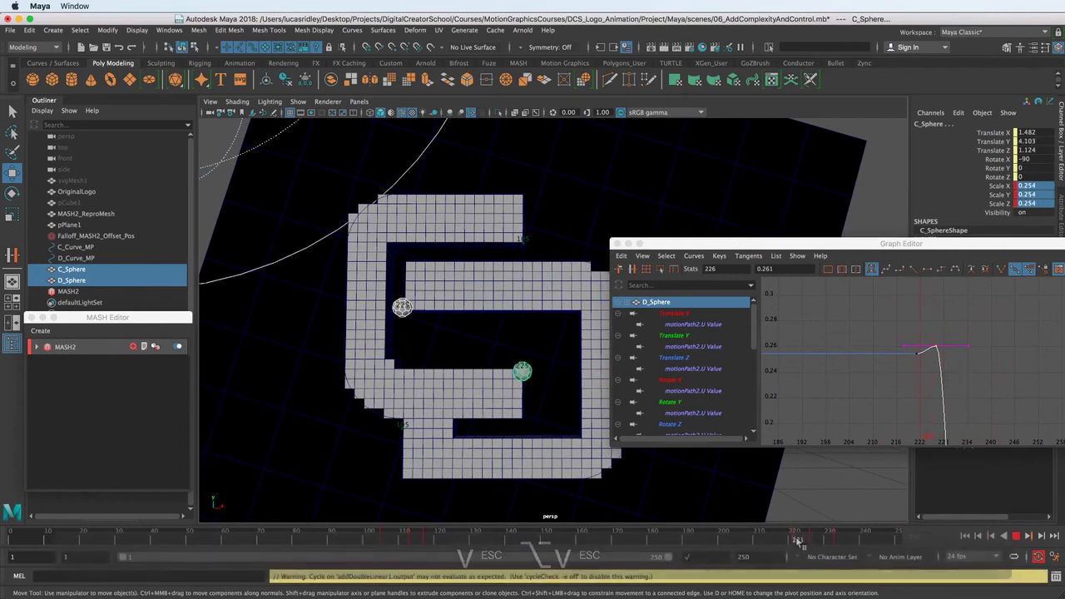
key("w")
left_click(939, 350)
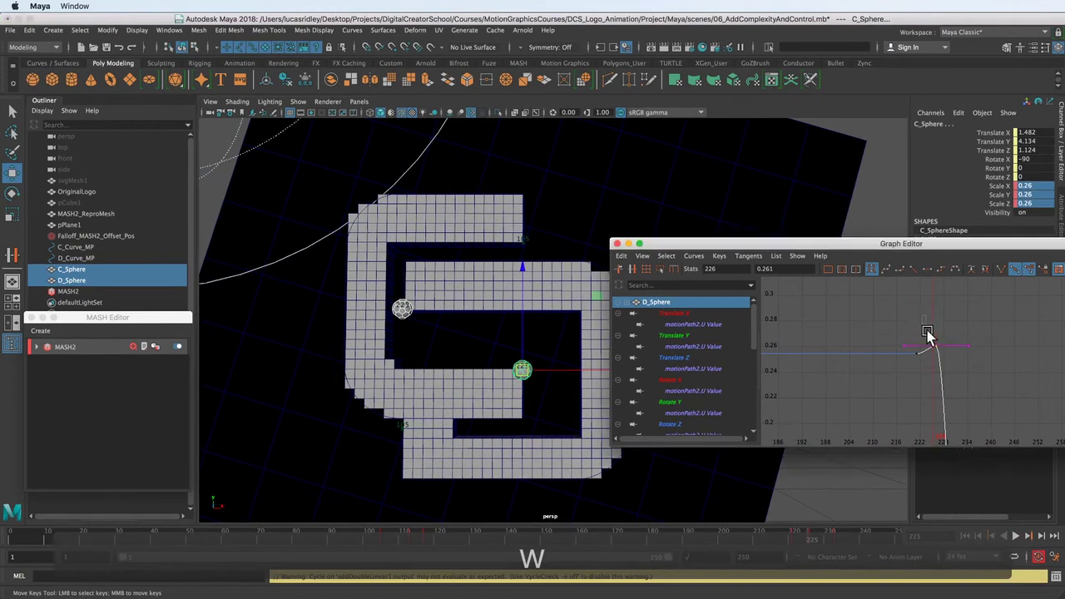
Review the stronger overshoot in playback, then move the final zero-scale keys 2 frames earlier to frame 231.
left_click(698, 537)
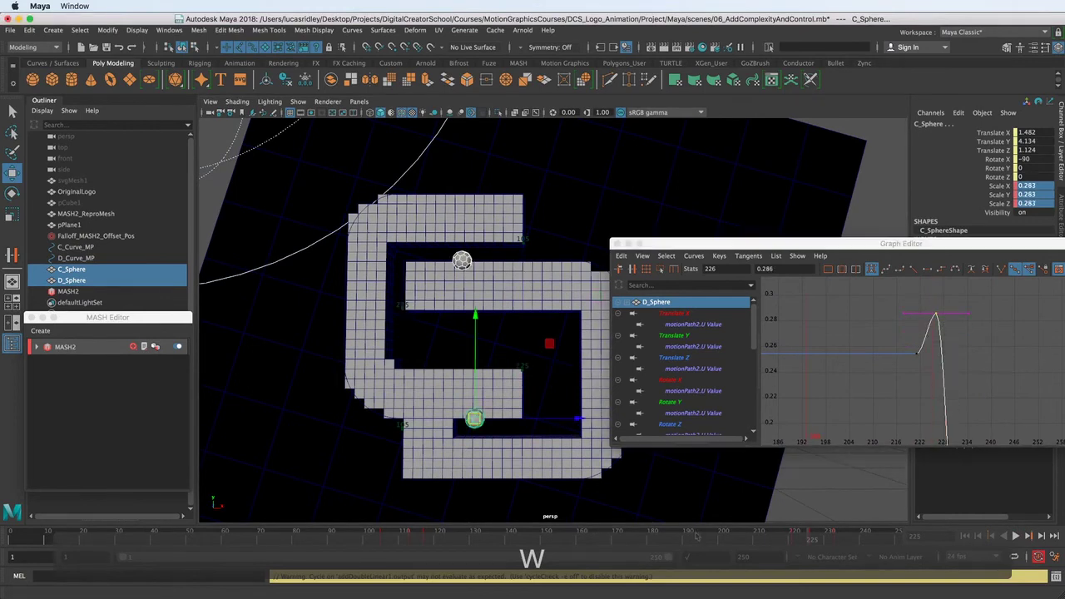
key("alt+v")
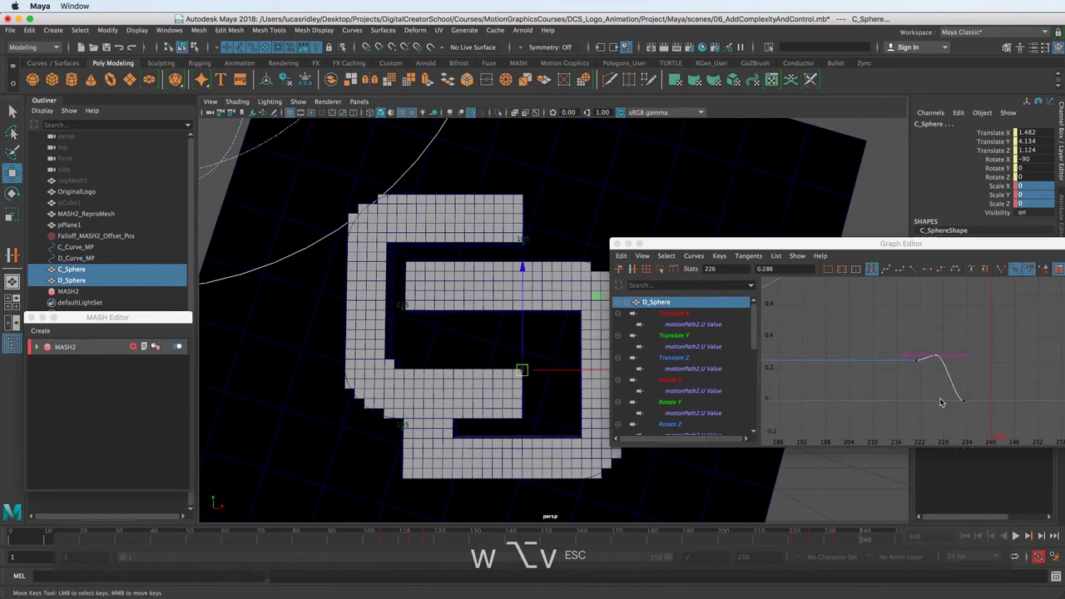
middle_click_drag(942, 403, 933, 378, "alt")
left_click_drag(942, 369, 966, 391)
key("w")
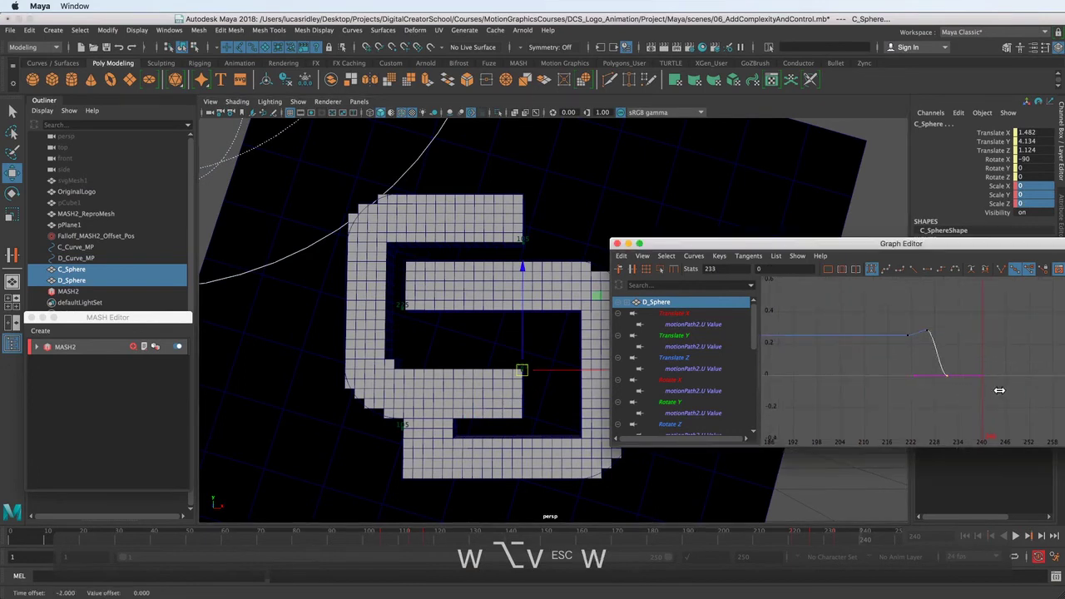
Play the end of the animation to check the faster shrink and reframe the logo in the viewport.
left_click(763, 537)
key("alt+v")
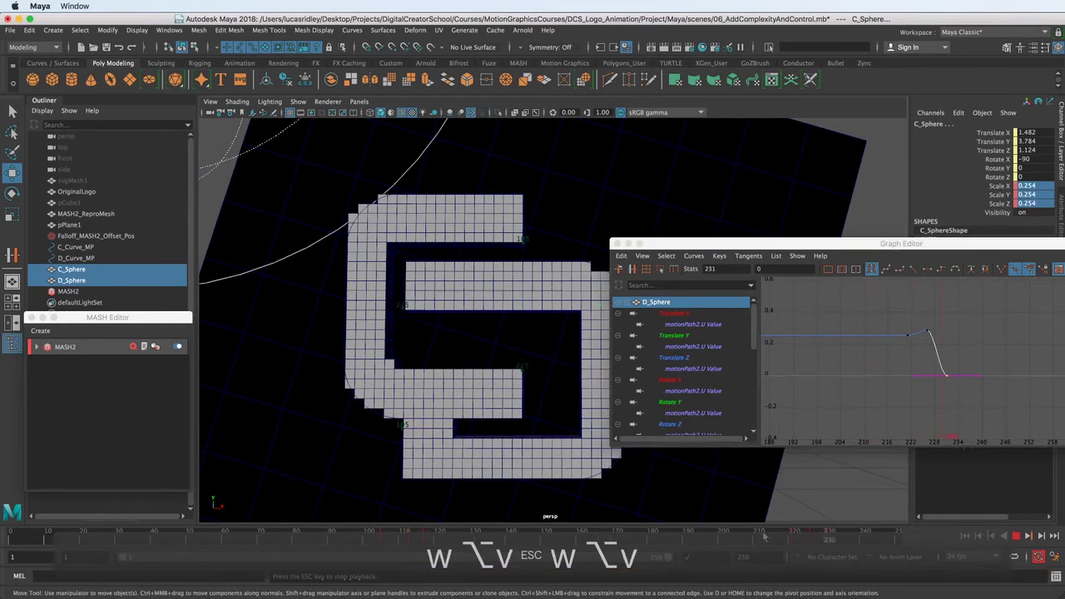
key("Escape")
middle_click_drag(470, 333, 469, 416, "alt")
right_click_drag(470, 416, 446, 409, "alt")
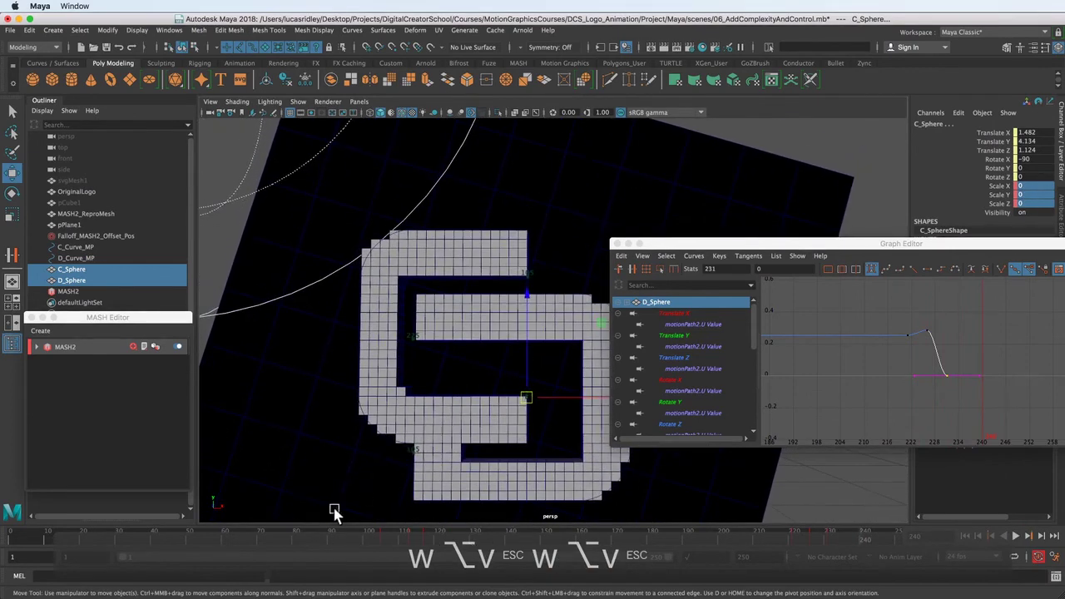
Play the animation with the Graph Editor moved clear of the logo, then stop to inspect both spheres on their edges.
key("alt+v")
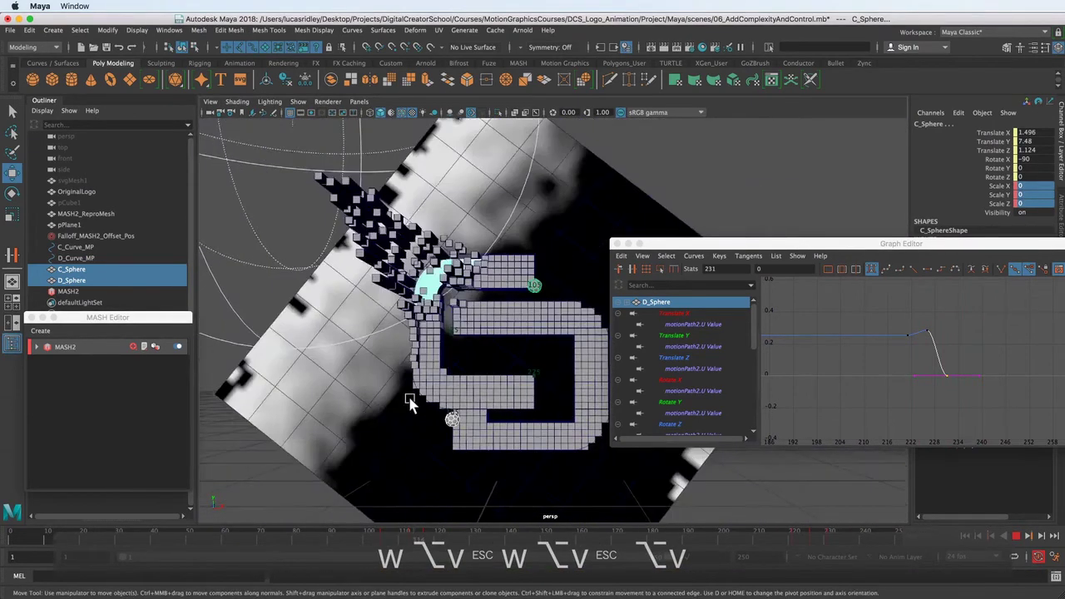
left_click_drag(693, 245, 892, 249)
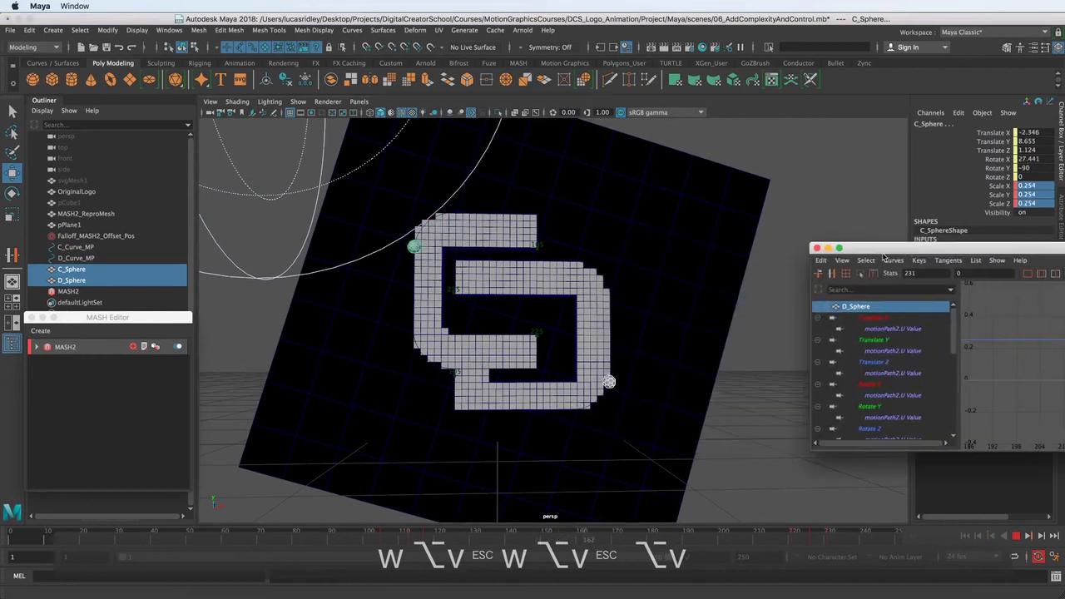
key("Escape")
left_click_drag(525, 341, 508, 345, "alt")
right_click_drag(508, 345, 489, 368, "alt")
middle_click_drag(489, 368, 491, 350, "alt")
scroll(508, 374, "up", 3)
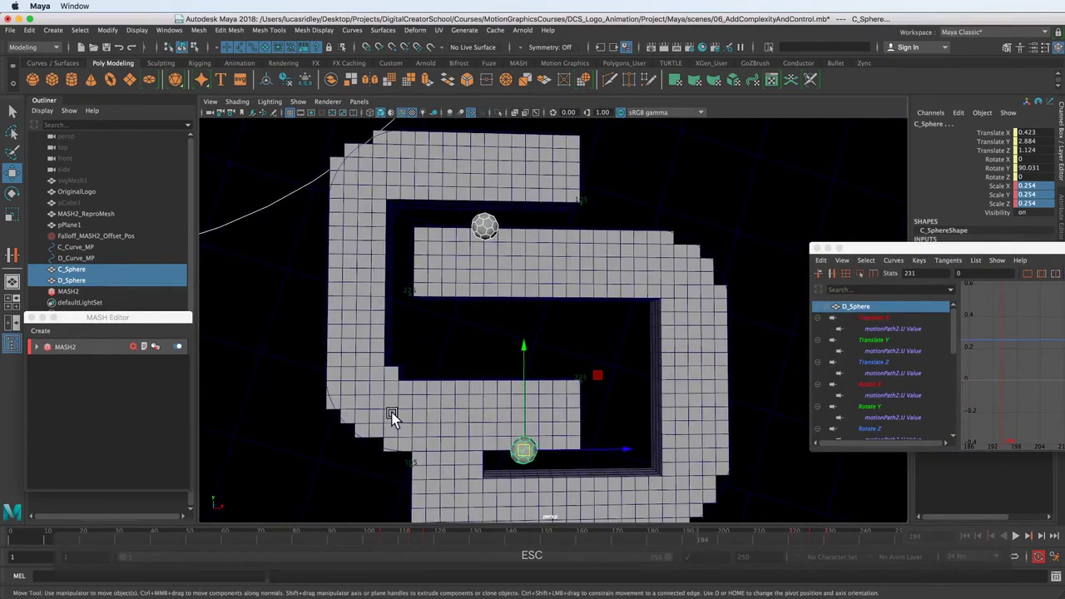
Replay the animation and go to frame 132 to examine the C sphere closely at the corner of the C's upper arm.
middle_click_drag(417, 326, 425, 436, "alt")
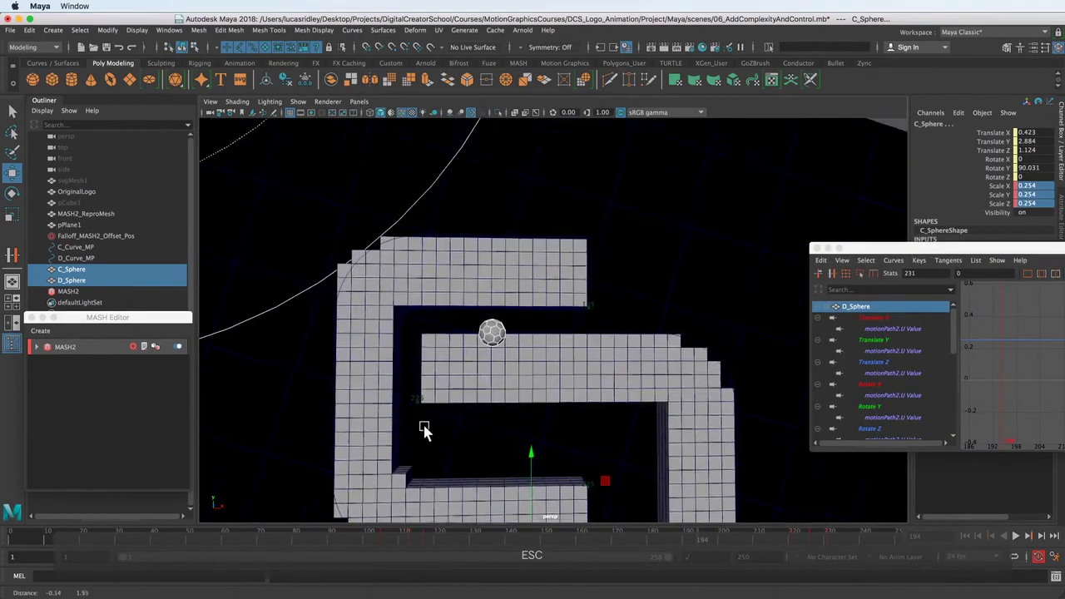
right_click_drag(425, 435, 606, 404, "alt")
middle_click_drag(606, 405, 590, 416, "alt")
key("alt+v")
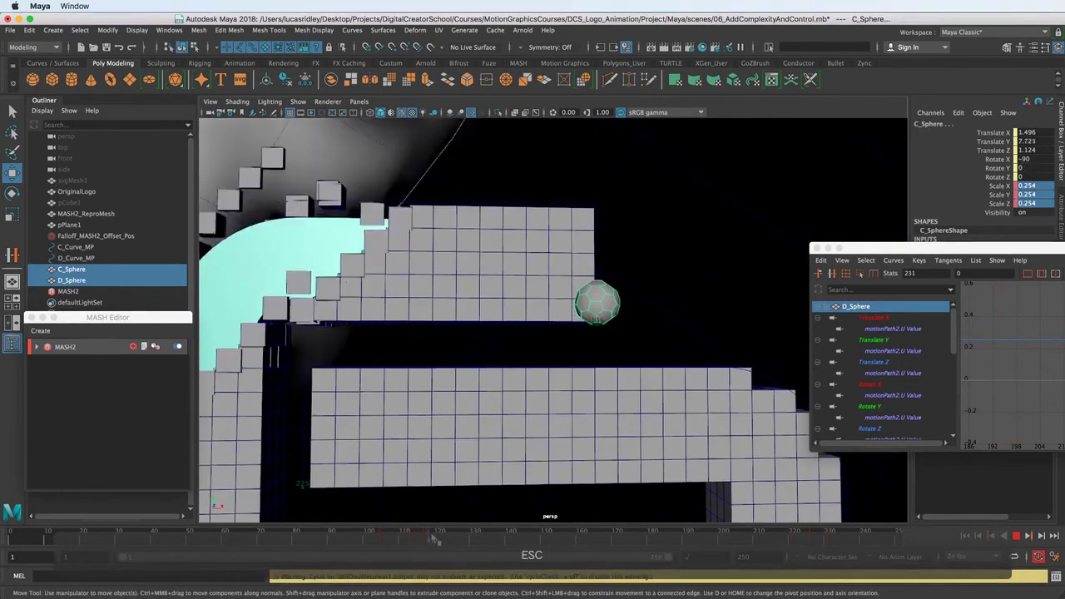
mouse_move(483, 531)
left_mouse_down()
mouse_move(492, 531)
mouse_move(482, 534)
left_mouse_up()
middle_click_drag(493, 235, 495, 325, "alt")
scroll(735, 400, "up", 5)
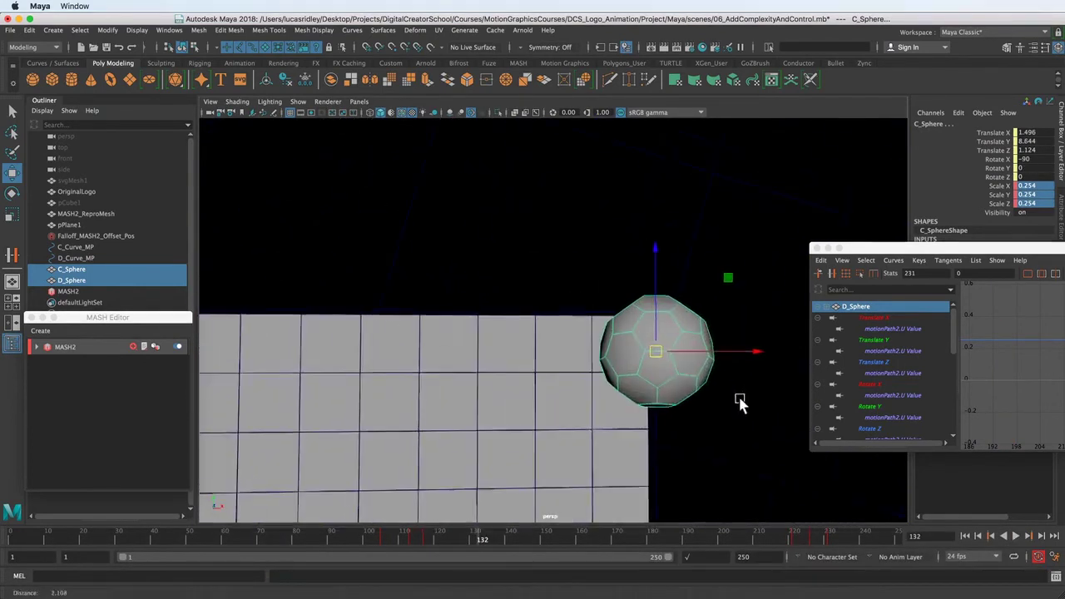
Select two neighbouring vertices on the C sphere and scrub from frame 132 to 134 to check how it turns at the corner.
right_click(627, 381)
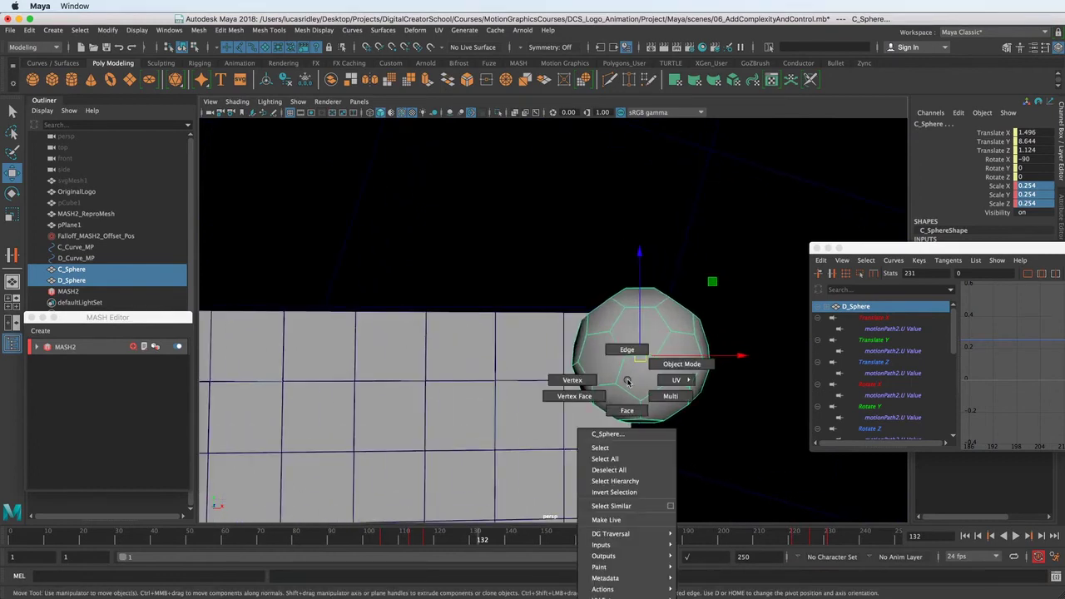
left_click(574, 381)
left_click(608, 332)
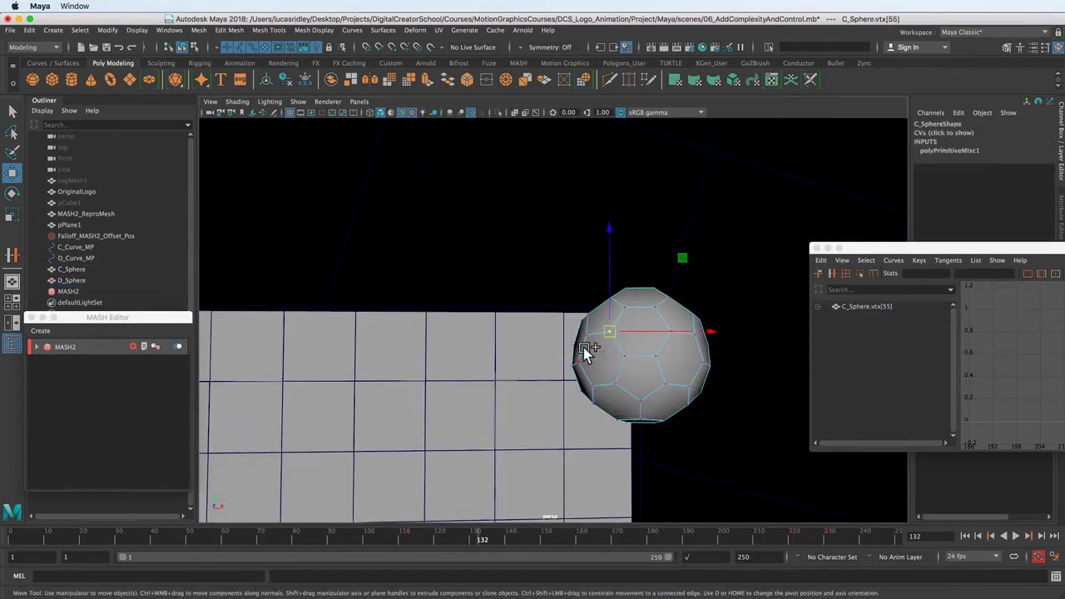
left_click(583, 366, "shift")
left_click_drag(483, 541, 487, 542)
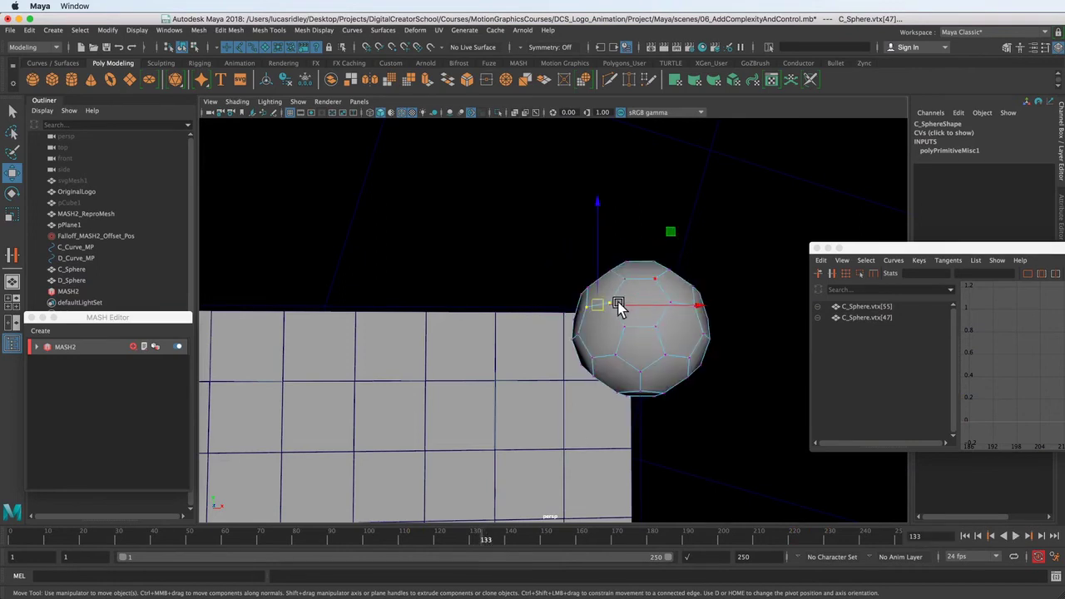
right_click_drag(618, 304, 618, 350, "alt")
middle_click_drag(618, 350, 592, 371, "alt")
left_click_drag(486, 539, 488, 539)
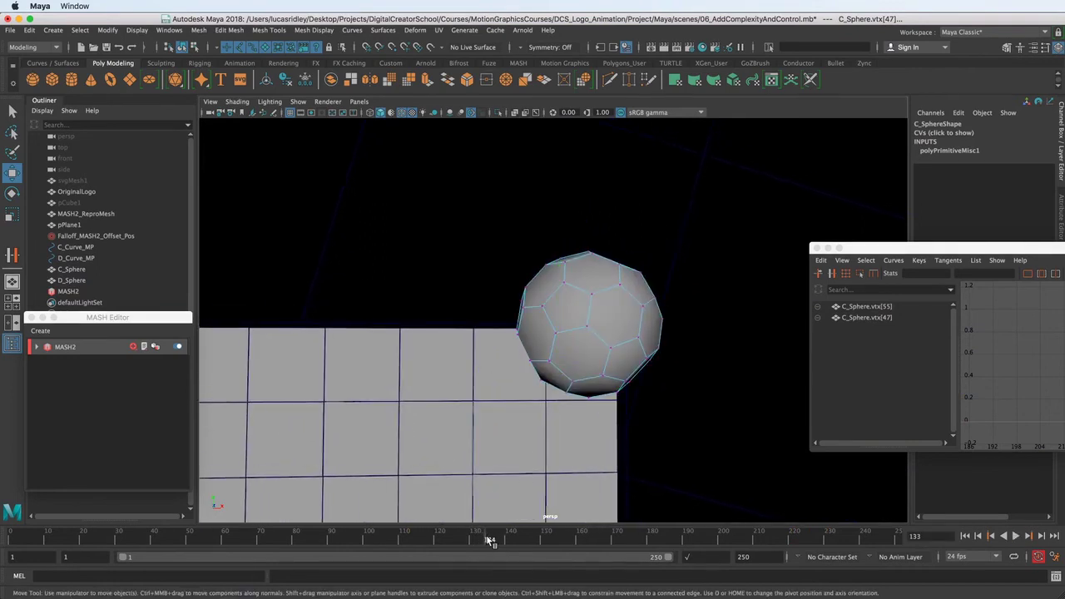
Scrub through to frame 194 from angled views to check the C sphere's orientation along the rest of the path.
left_click_drag(559, 379, 529, 378, "alt")
left_click_drag(496, 541, 528, 333)
left_click_drag(622, 536, 638, 539)
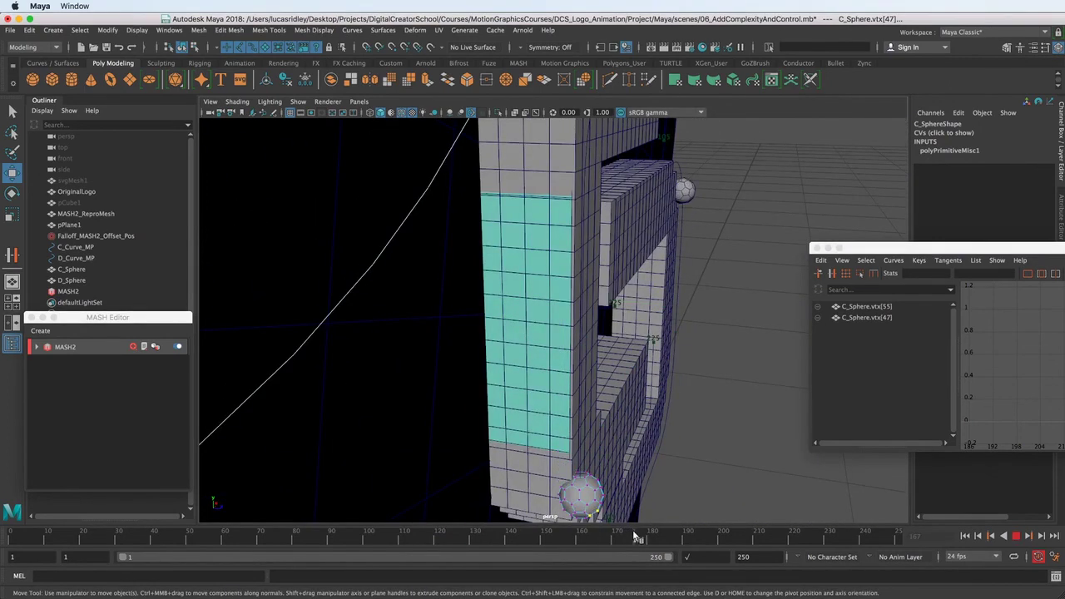
left_click_drag(620, 450, 545, 296, "alt")
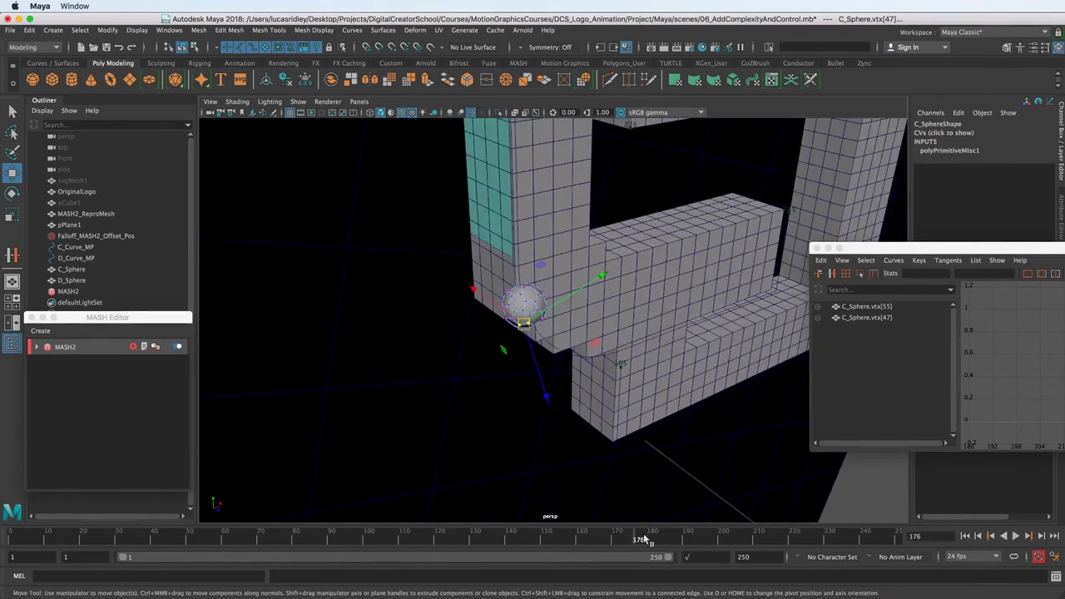
left_click_drag(643, 539, 699, 537)
left_click_drag(690, 316, 595, 378, "alt")
Return the C sphere to object selection and turn off Follow in its motionPath1 attributes.
left_click(607, 383)
key("F8")
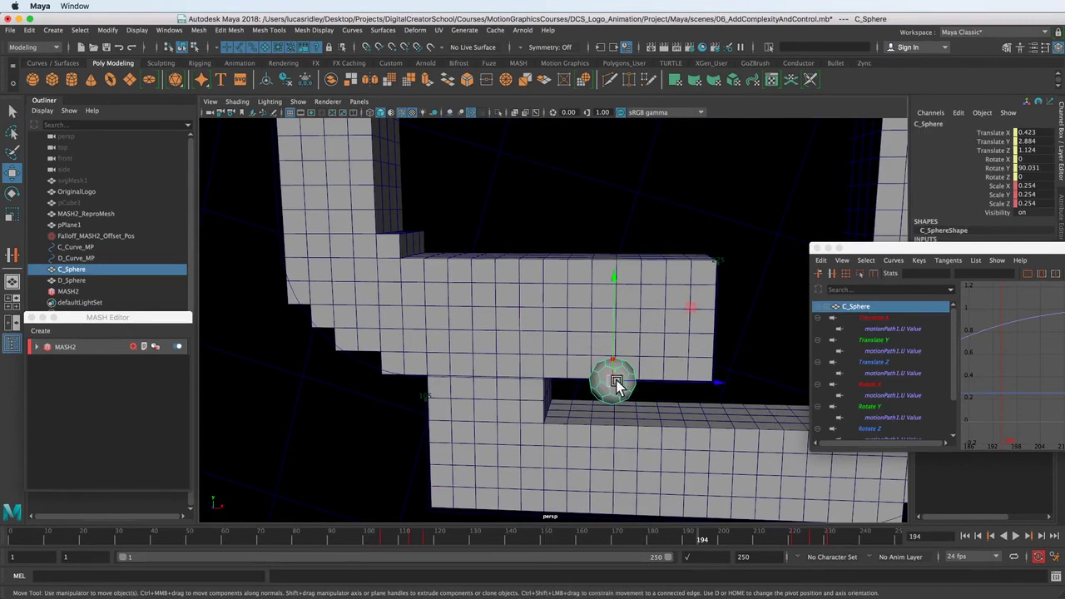
left_click(1033, 47)
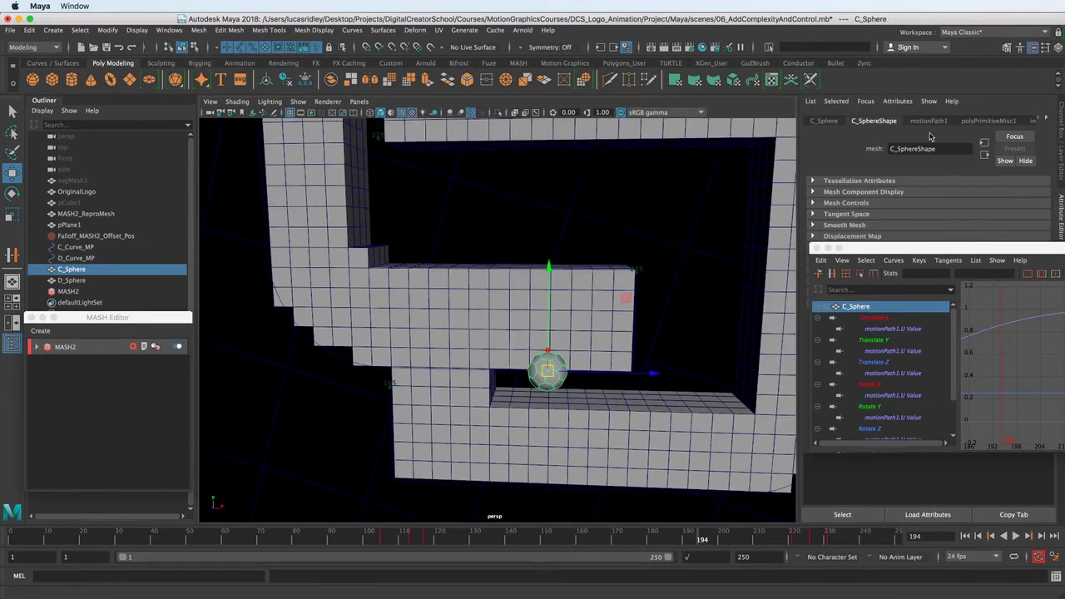
left_click(928, 121)
left_click_drag(948, 247, 1064, 316)
left_click(896, 217)
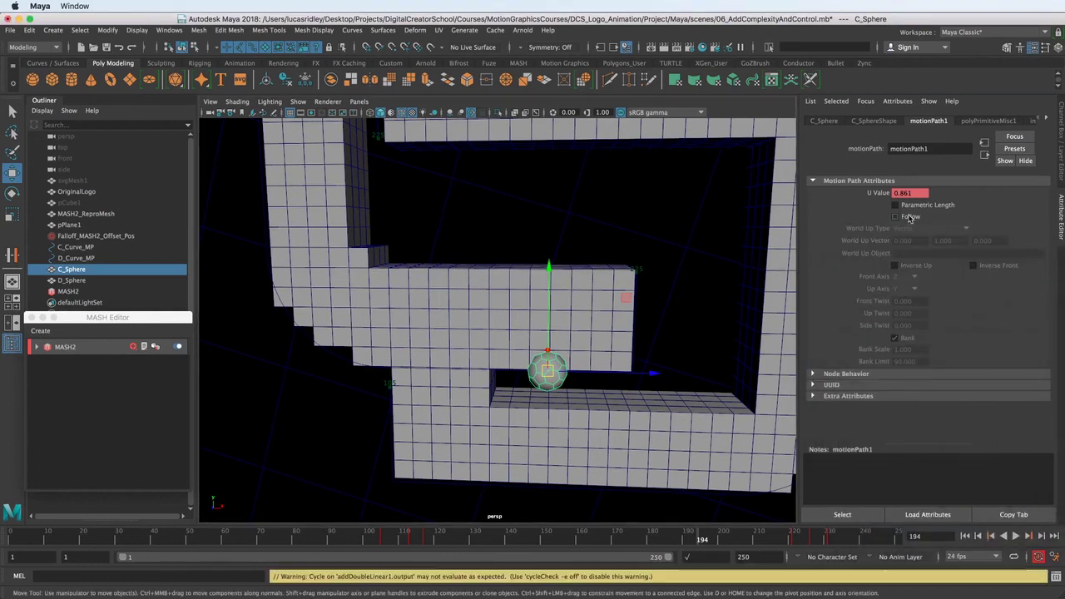
Select the D sphere and turn off Follow in its motionPath2 attributes.
middle_click_drag(555, 299, 540, 361, "alt")
scroll(533, 349, "down", 6)
middle_click_drag(504, 241, 506, 290, "alt")
left_click(490, 257)
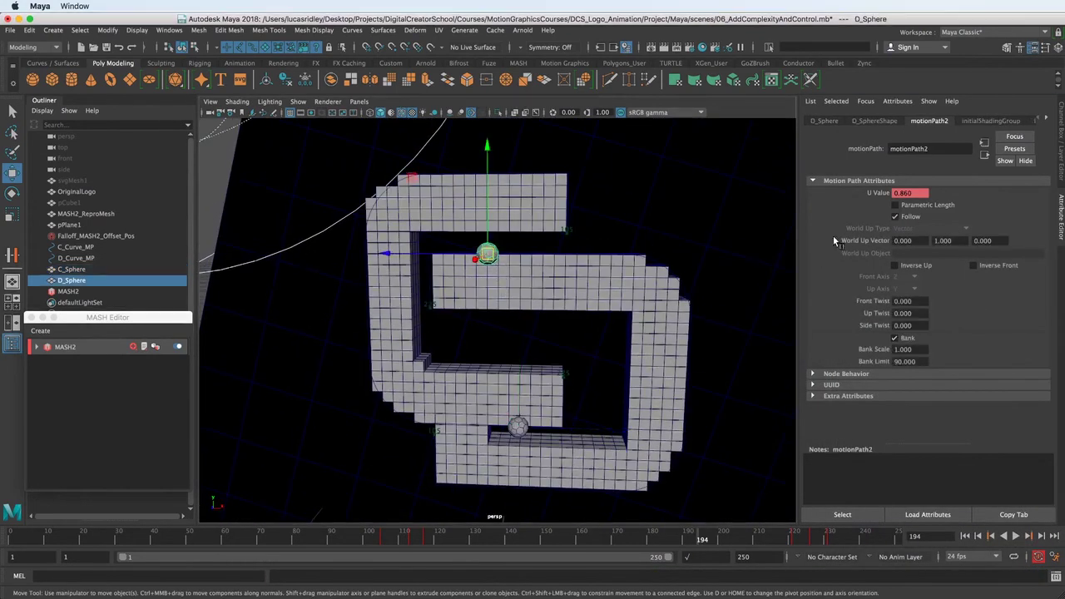
left_click(895, 217)
Select an edge on the C sphere as a marker and scrub around the C's lower arm to check for rotation.
left_click_drag(620, 435, 560, 391, "alt")
scroll(559, 391, "up", 3)
right_click_drag(562, 399, 561, 375)
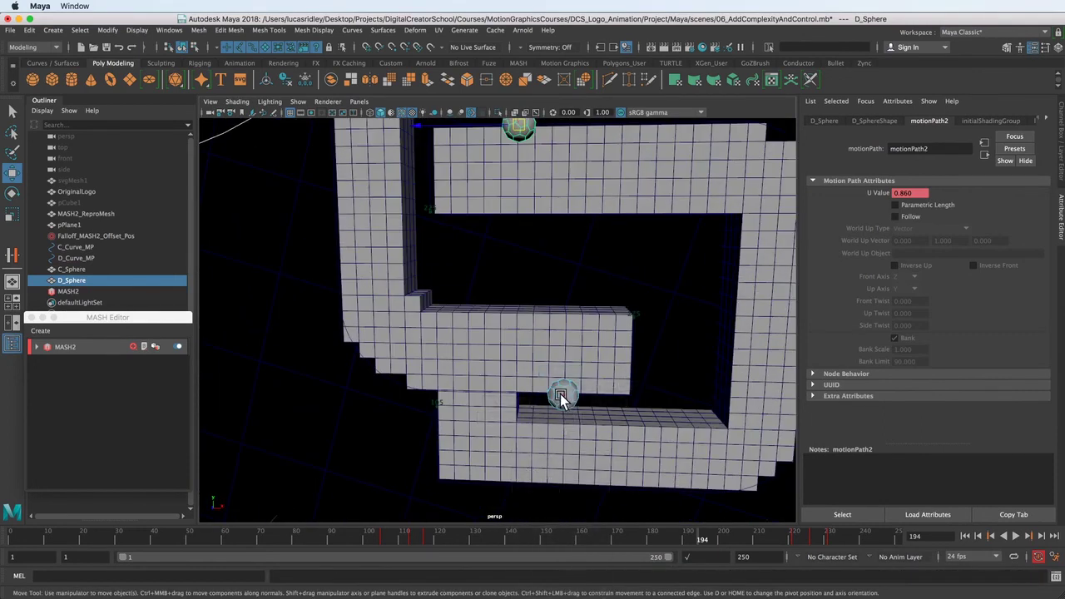
left_click(561, 396)
right_click_drag(540, 408, 620, 416, "alt")
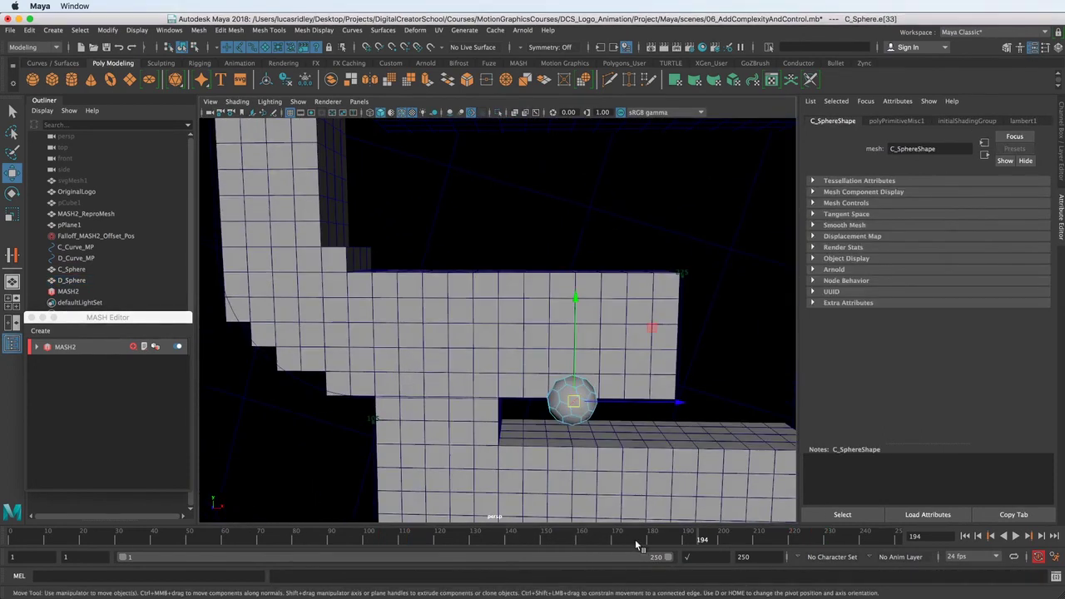
key("alt+v")
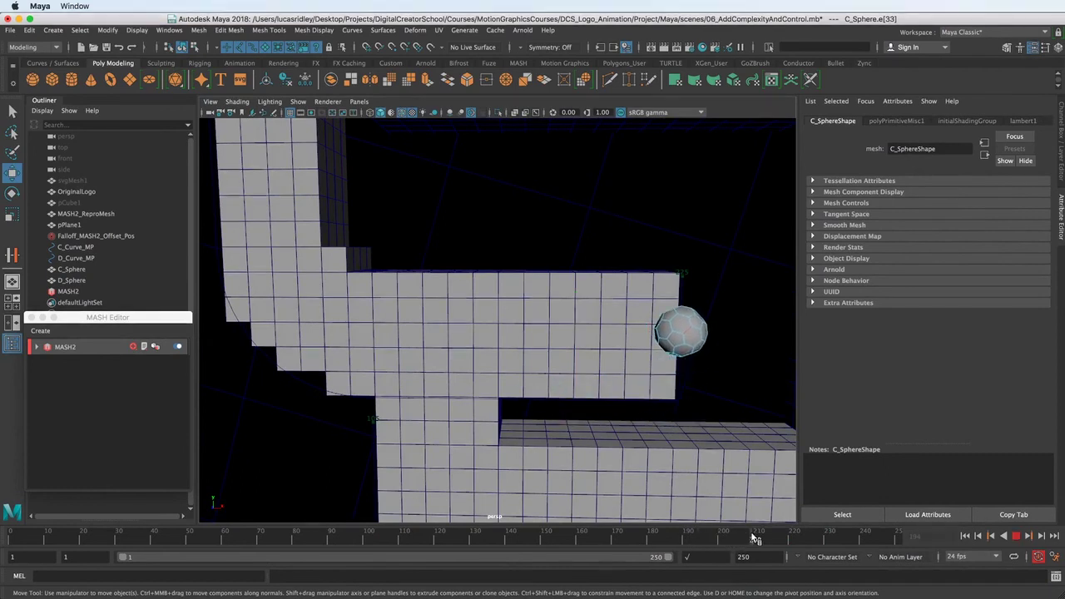
left_click_drag(753, 539, 626, 539)
Scrub and play the C sphere around the C's upper outer edge to check its orientation, stopping at frame 168.
middle_click_drag(394, 324, 605, 478, "alt")
left_click_drag(625, 535, 599, 533)
middle_click_drag(614, 309, 601, 452, "alt")
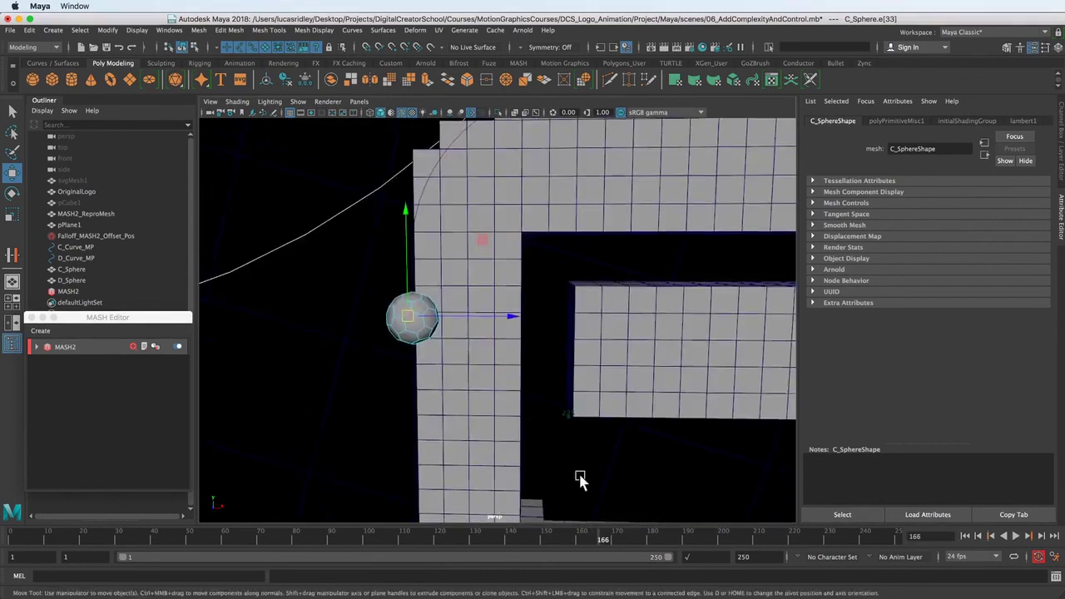
right_click_drag(601, 452, 522, 409, "alt")
key("alt+v")
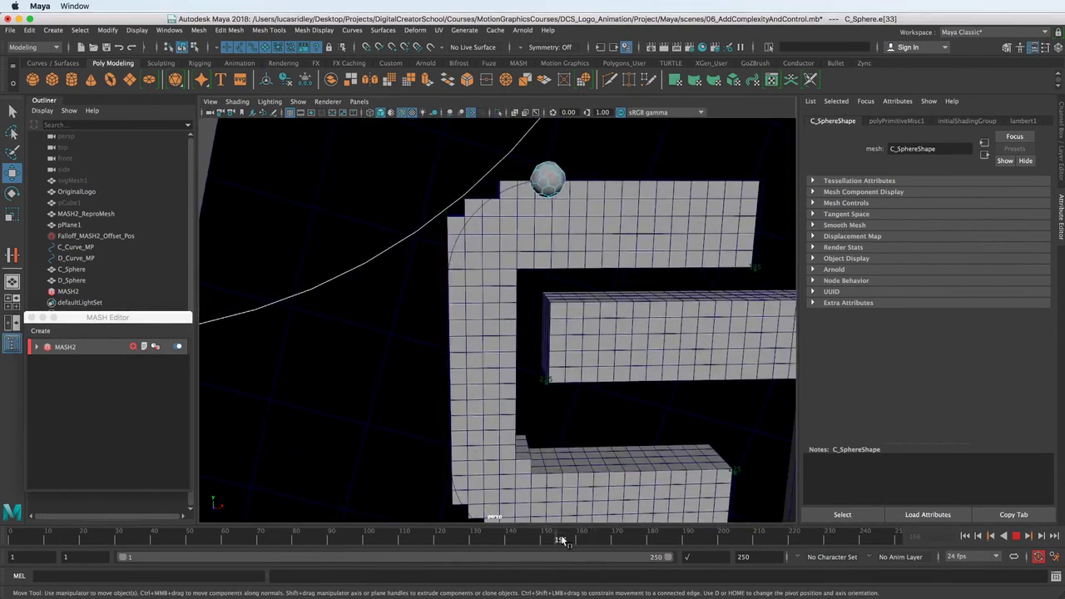
left_click_drag(551, 534, 610, 538)
Reframe the whole logo in the viewport and return the C sphere to object selection with the Select tool.
right_click_drag(536, 366, 458, 396, "alt")
middle_click_drag(458, 396, 443, 371, "alt")
left_click_drag(448, 376, 447, 321, "alt")
middle_click_drag(447, 321, 471, 369, "alt")
right_click_drag(471, 369, 559, 390, "alt")
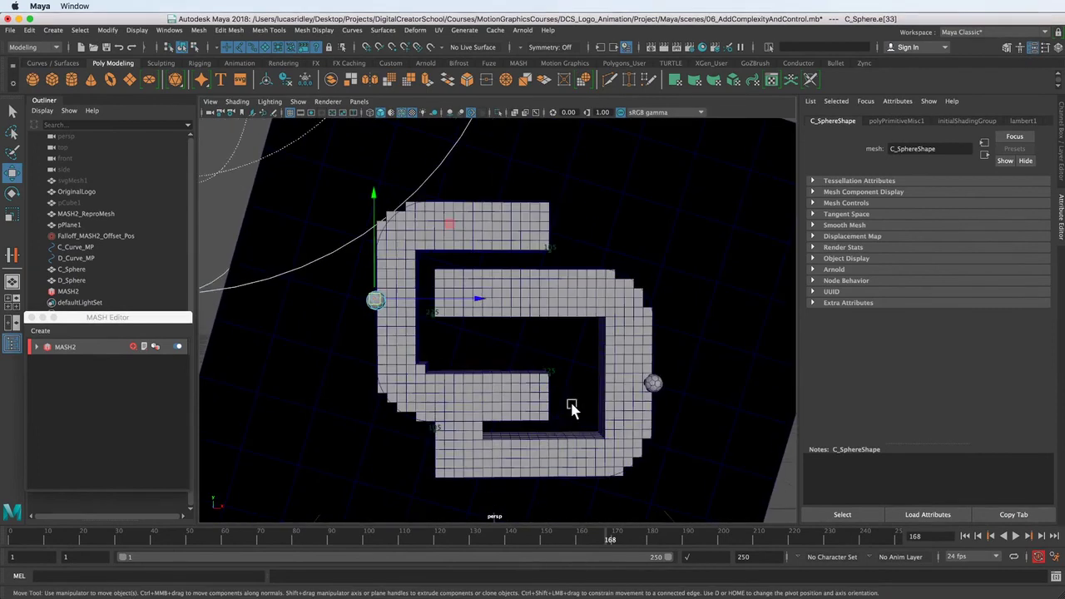
middle_click_drag(559, 390, 555, 405, "alt")
key("q")
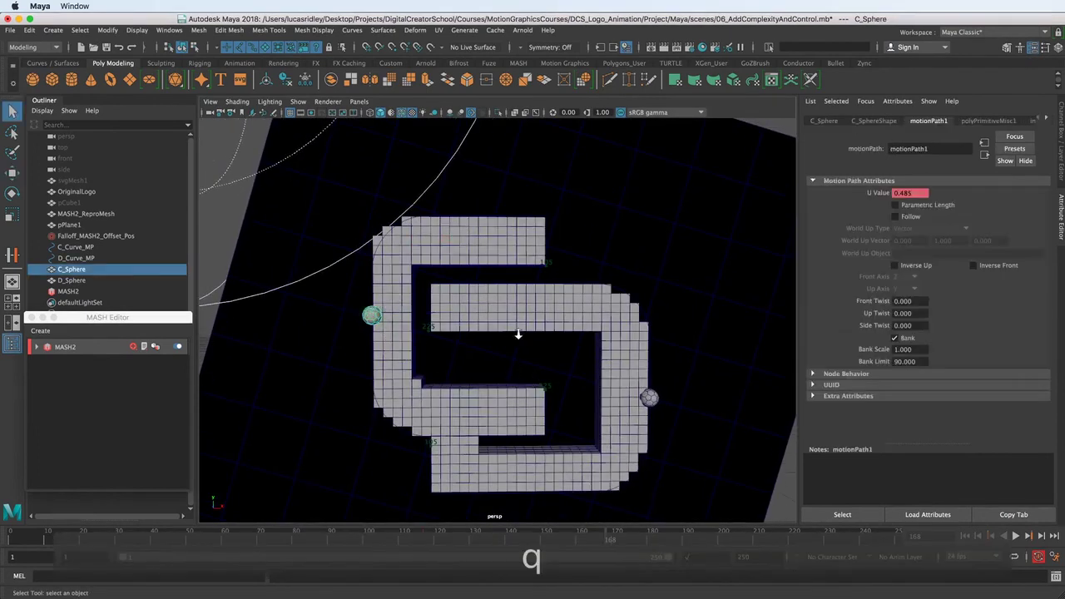